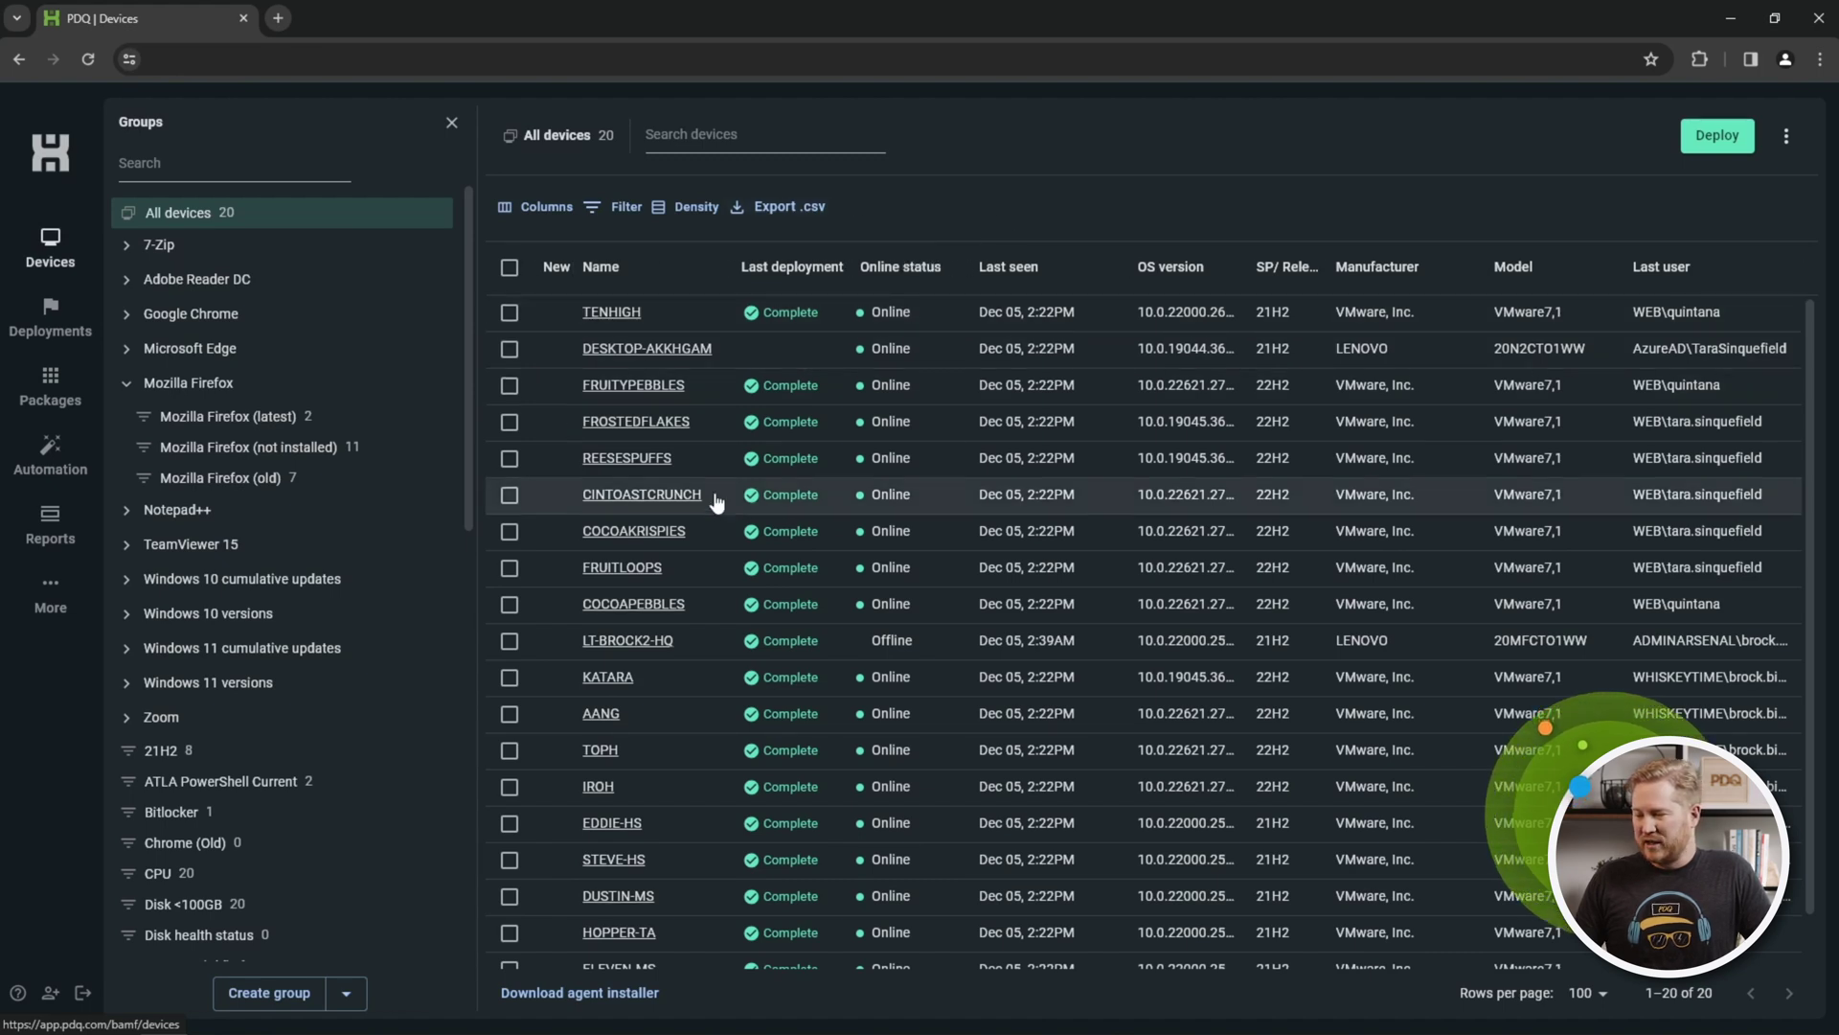
# Open the AANG device and review its overview, Active Directory & Entra ID, Active Directory groups and CPU details
pyautogui.click(605, 713)
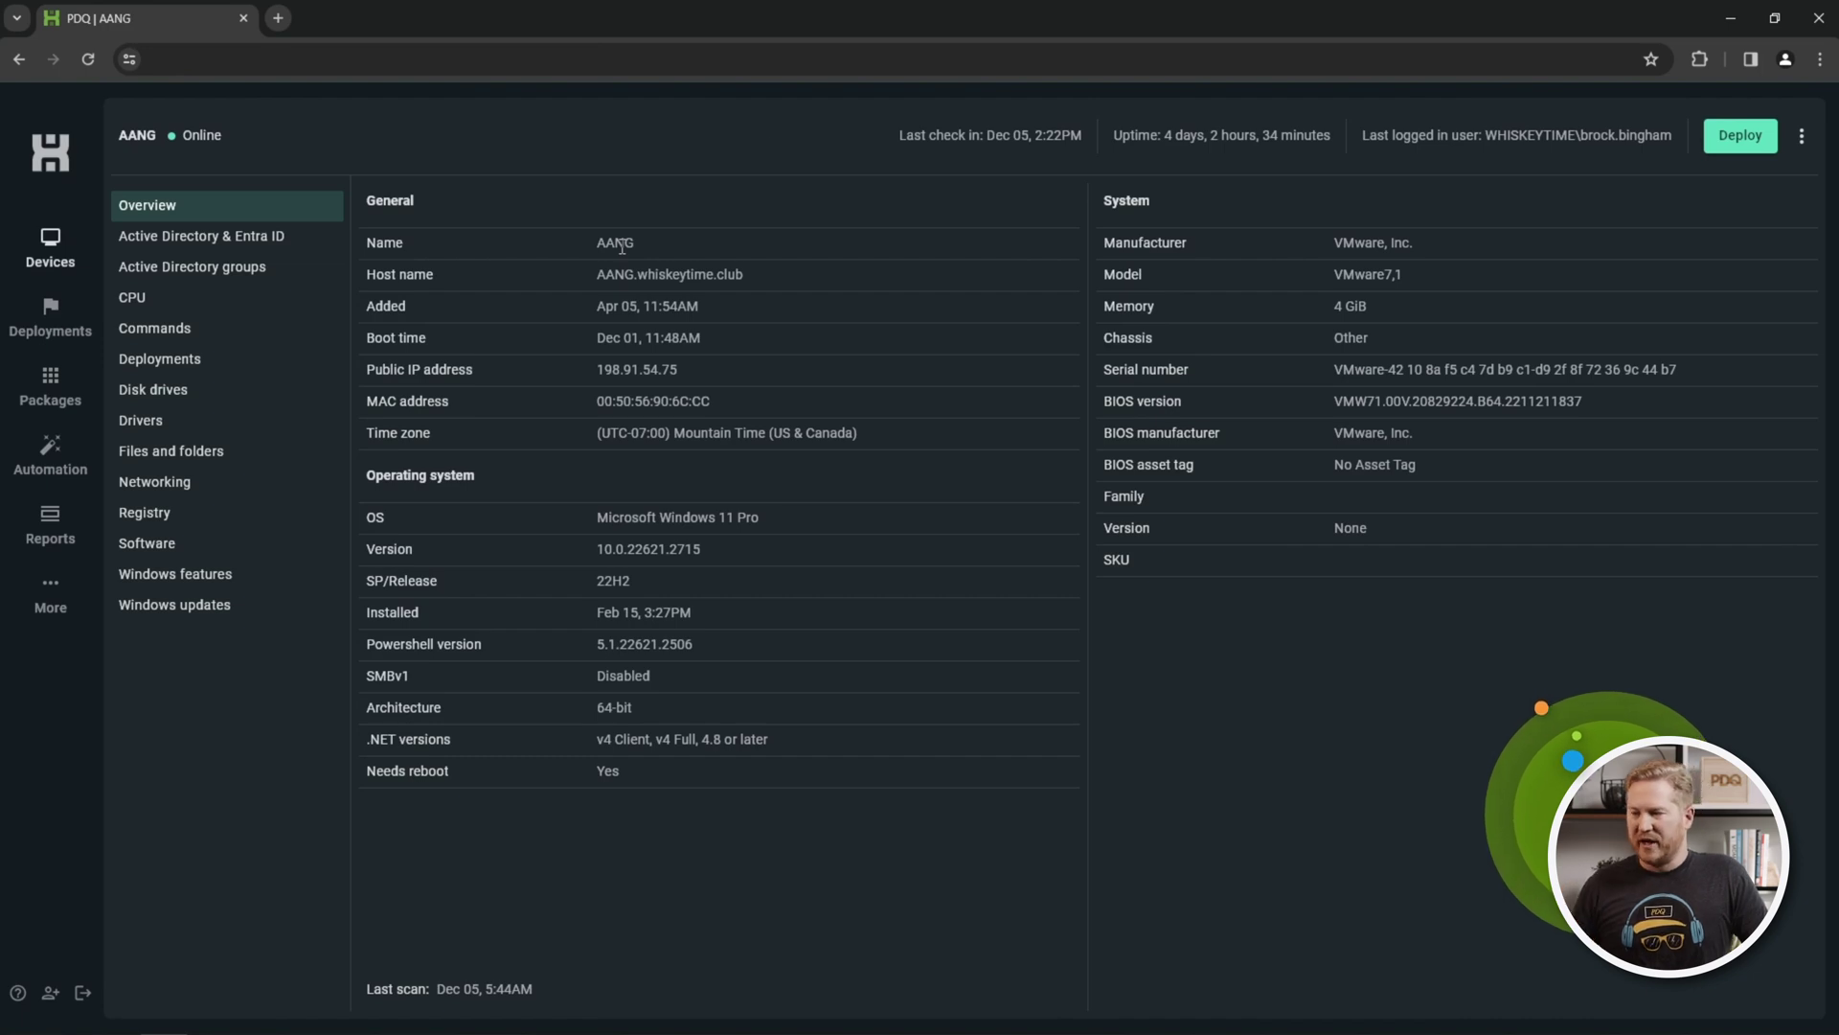
pyautogui.click(297, 241)
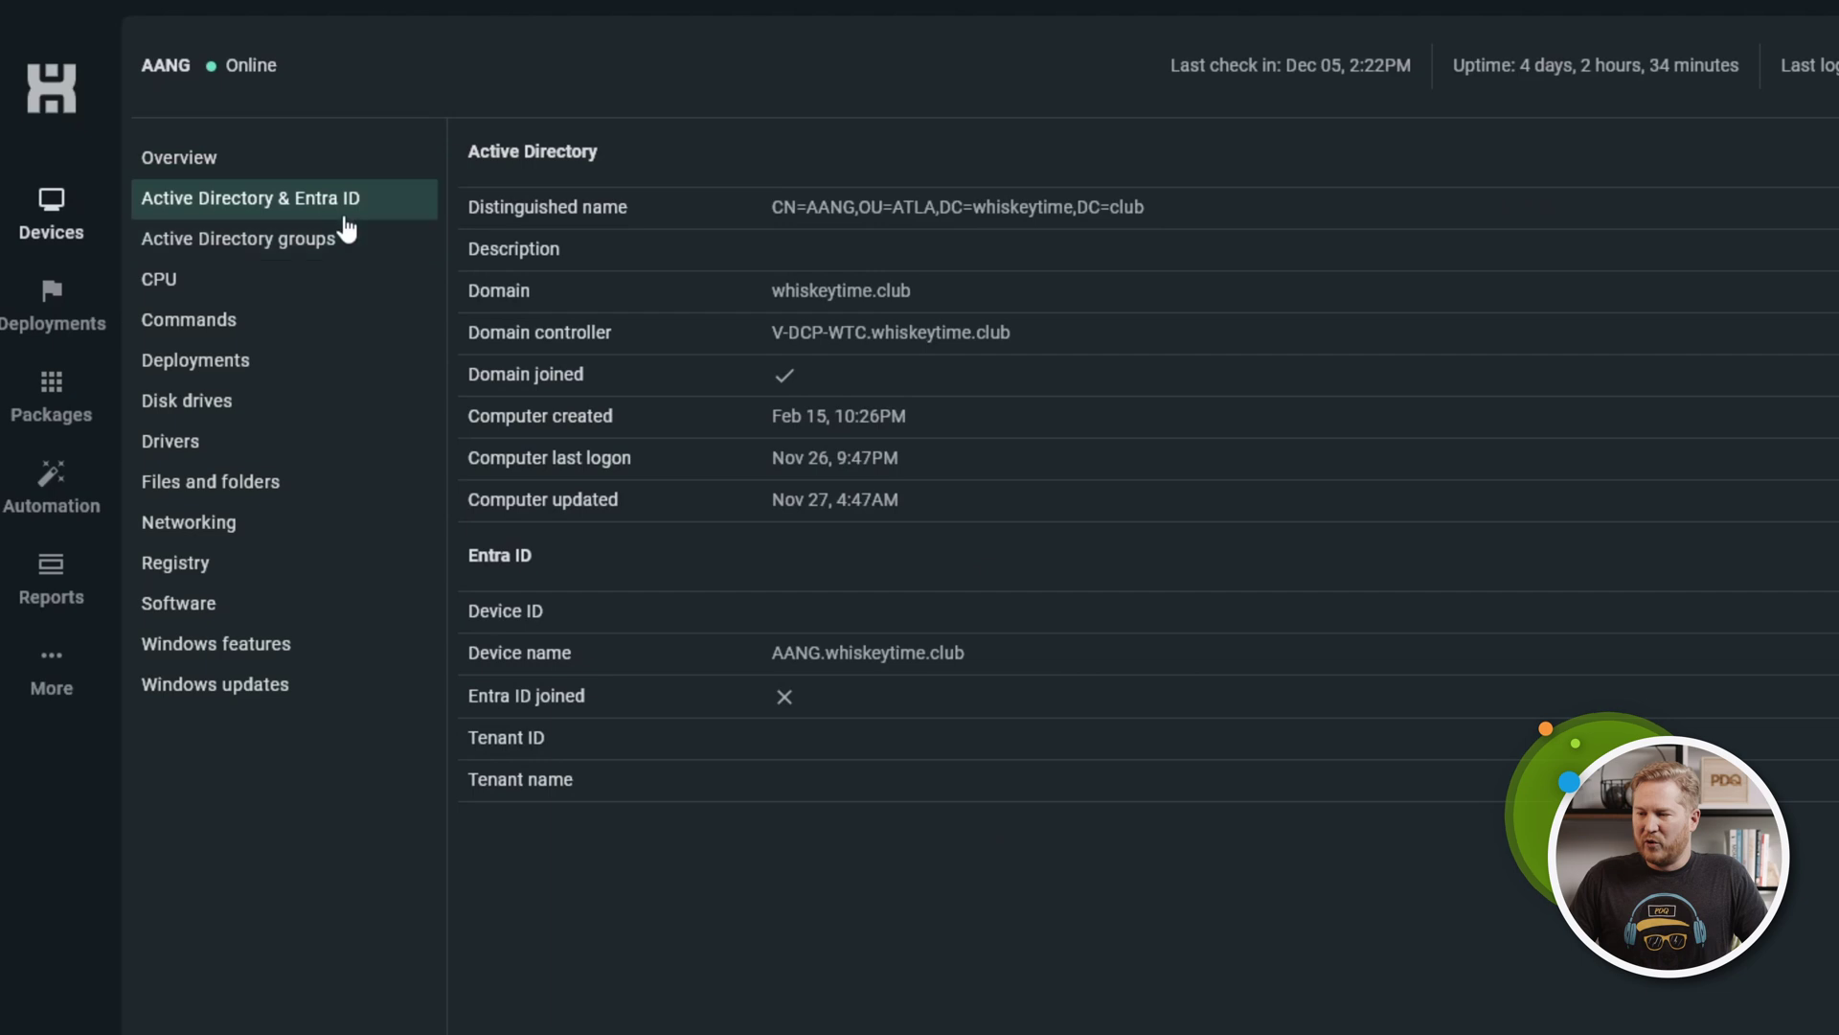
pyautogui.click(362, 247)
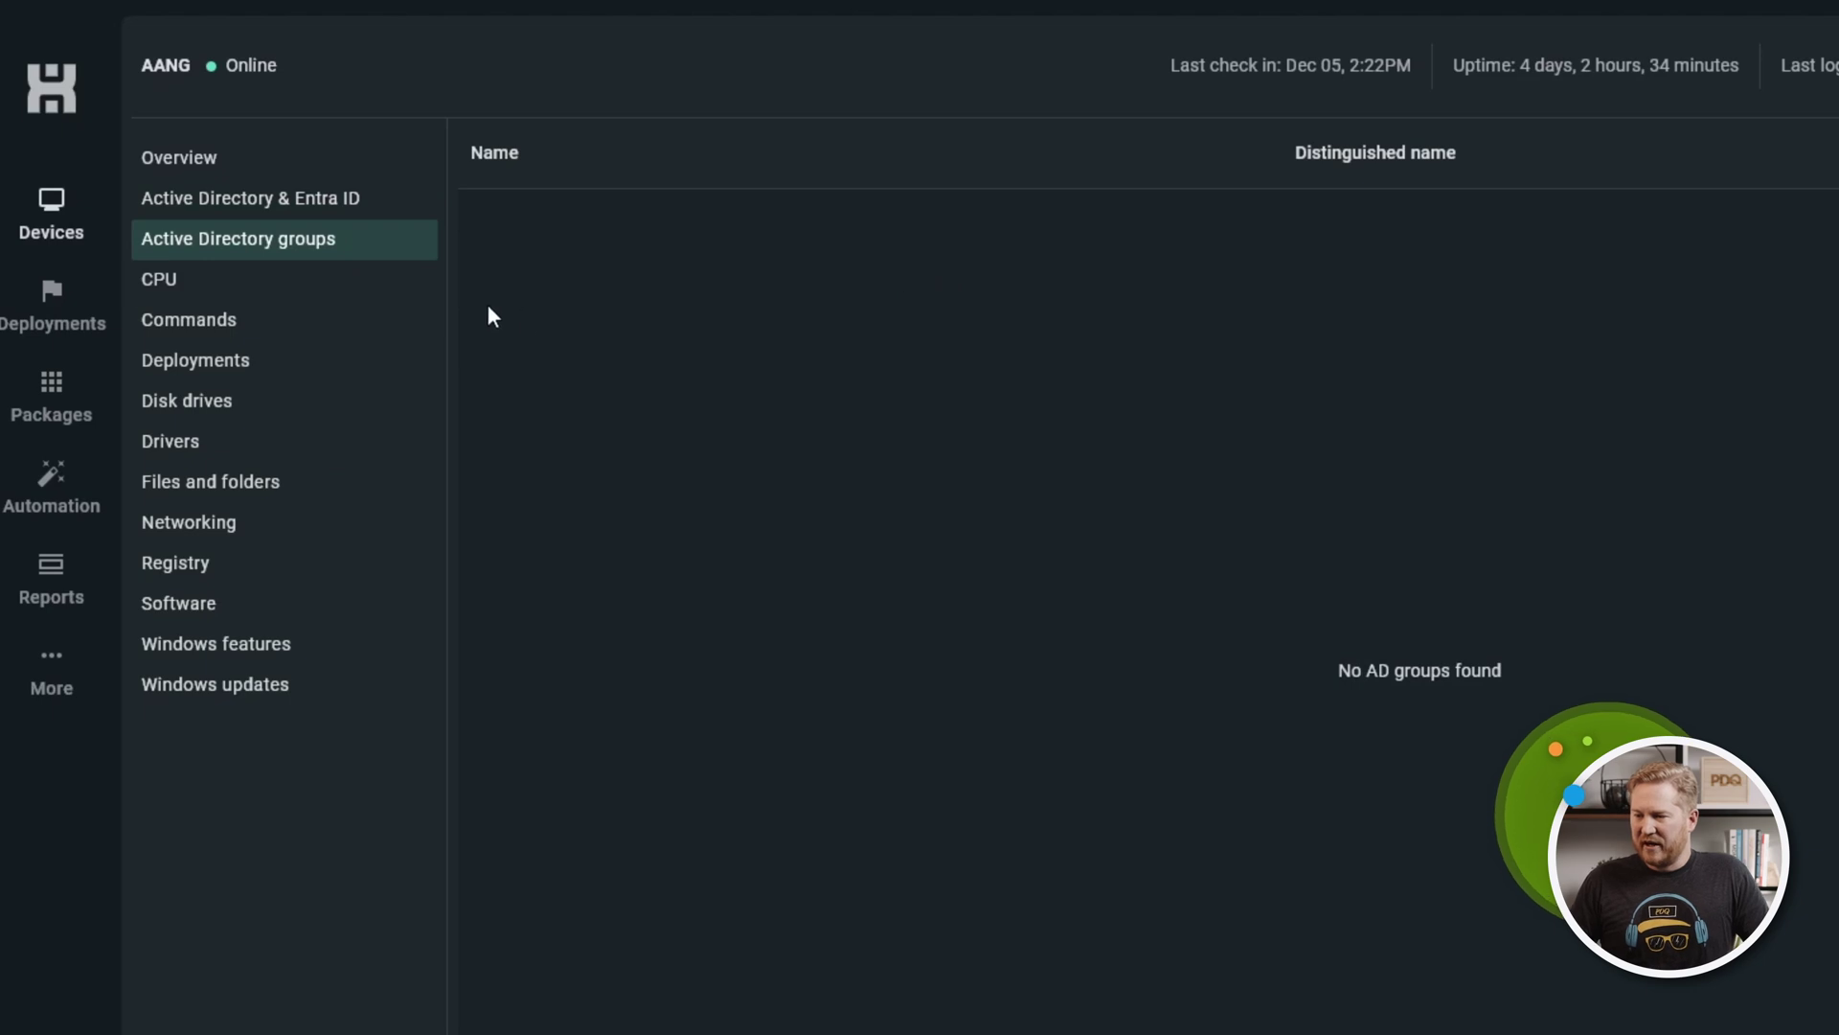
pyautogui.click(299, 285)
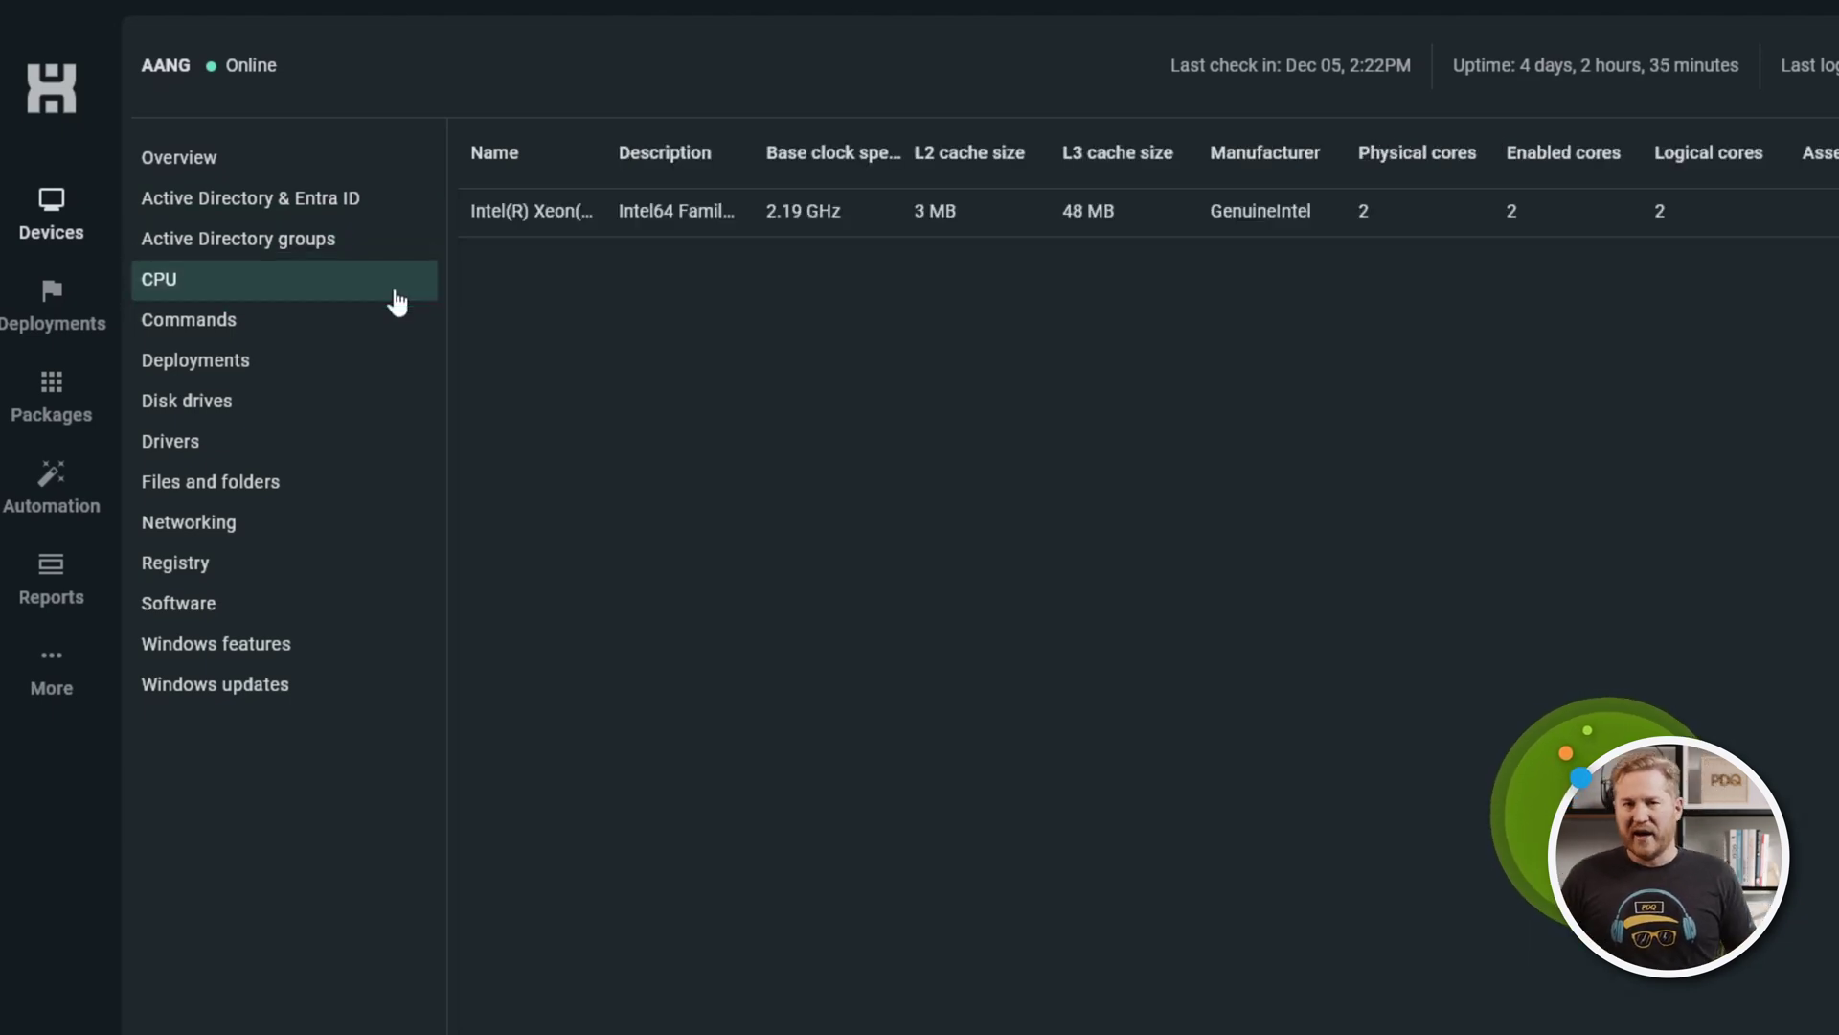
# Run the PowerShell command Get-Process on the AANG device and look through its output
pyautogui.click(308, 320)
pyautogui.scroll(10, 1332, 517)
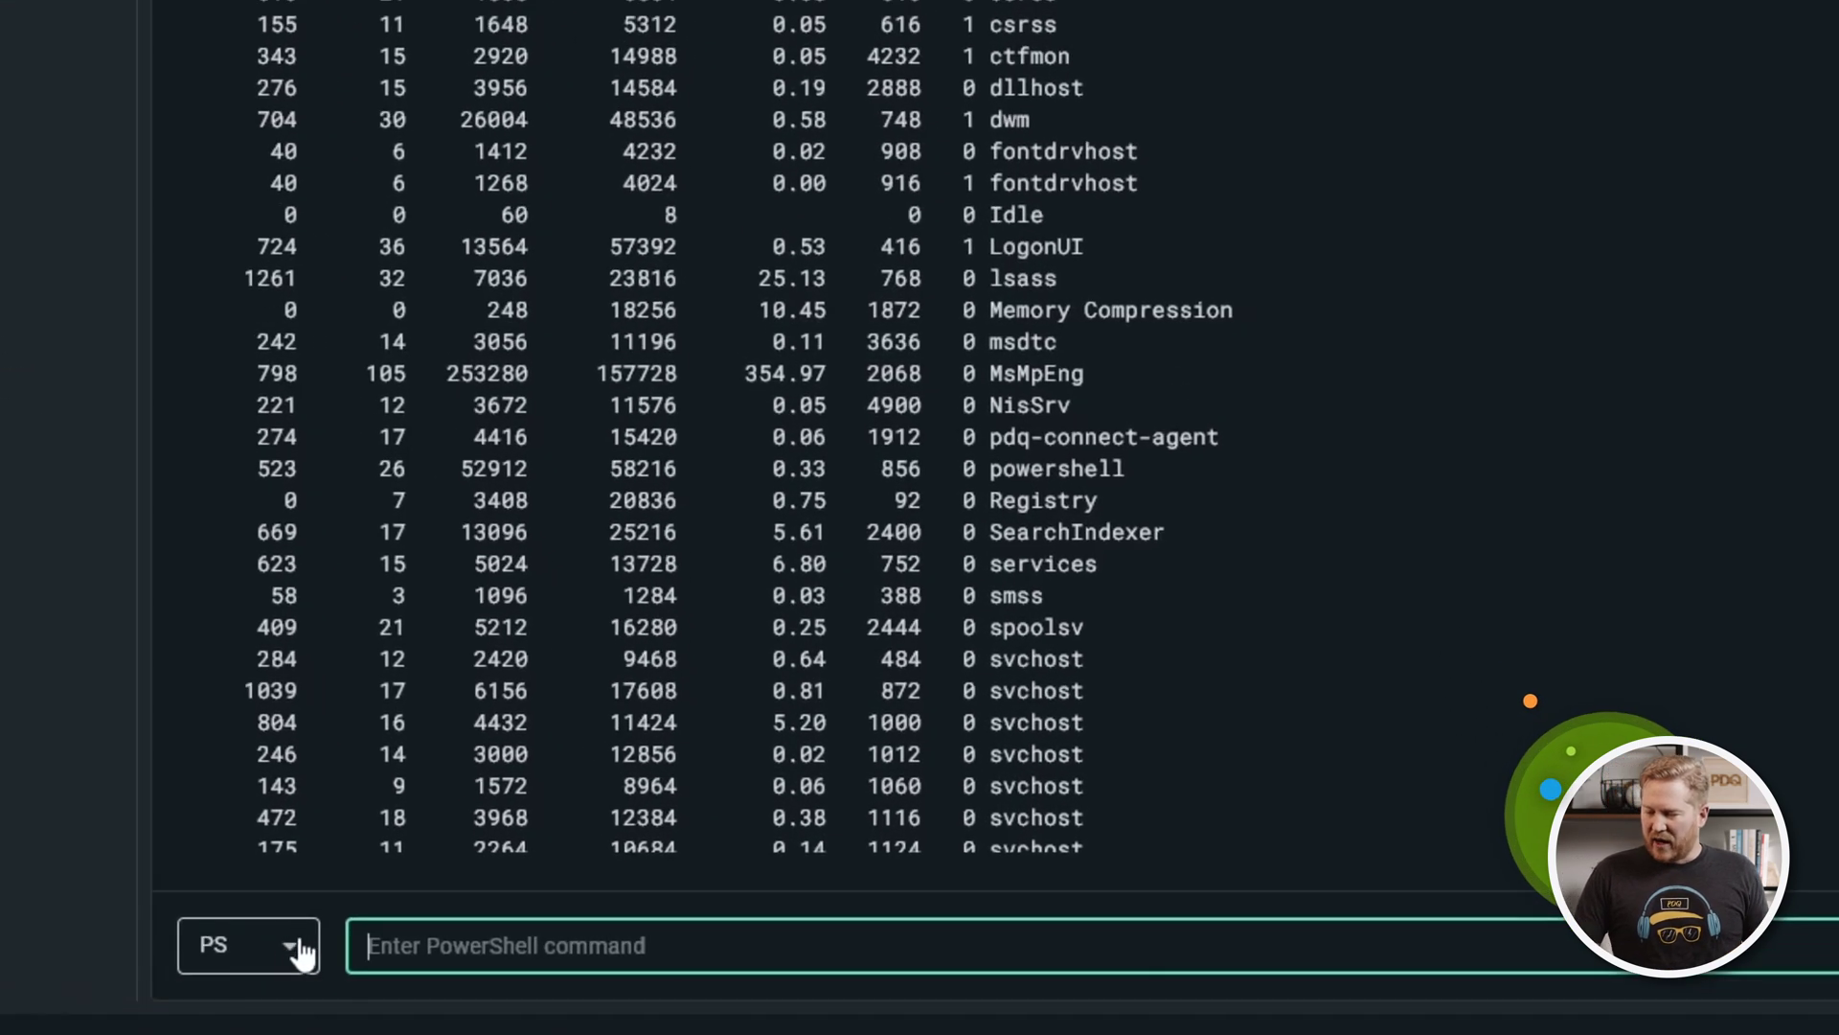
pyautogui.click(299, 952)
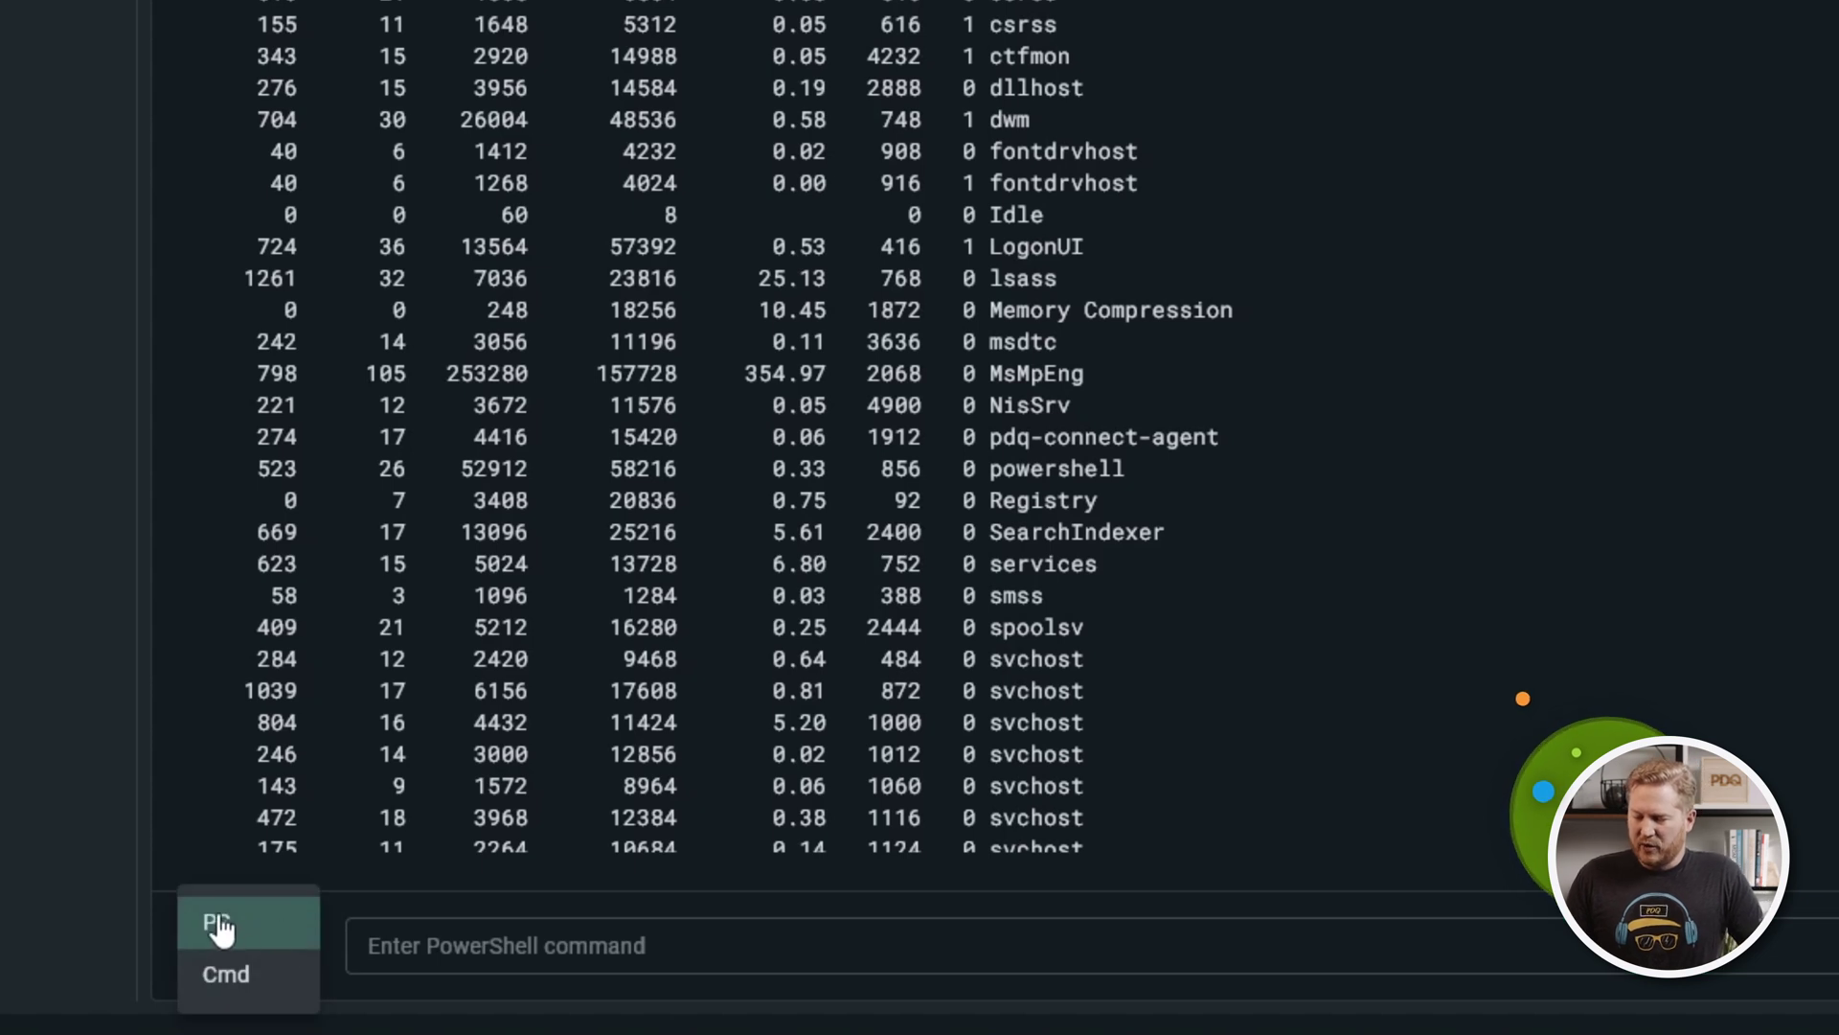
pyautogui.click(464, 949)
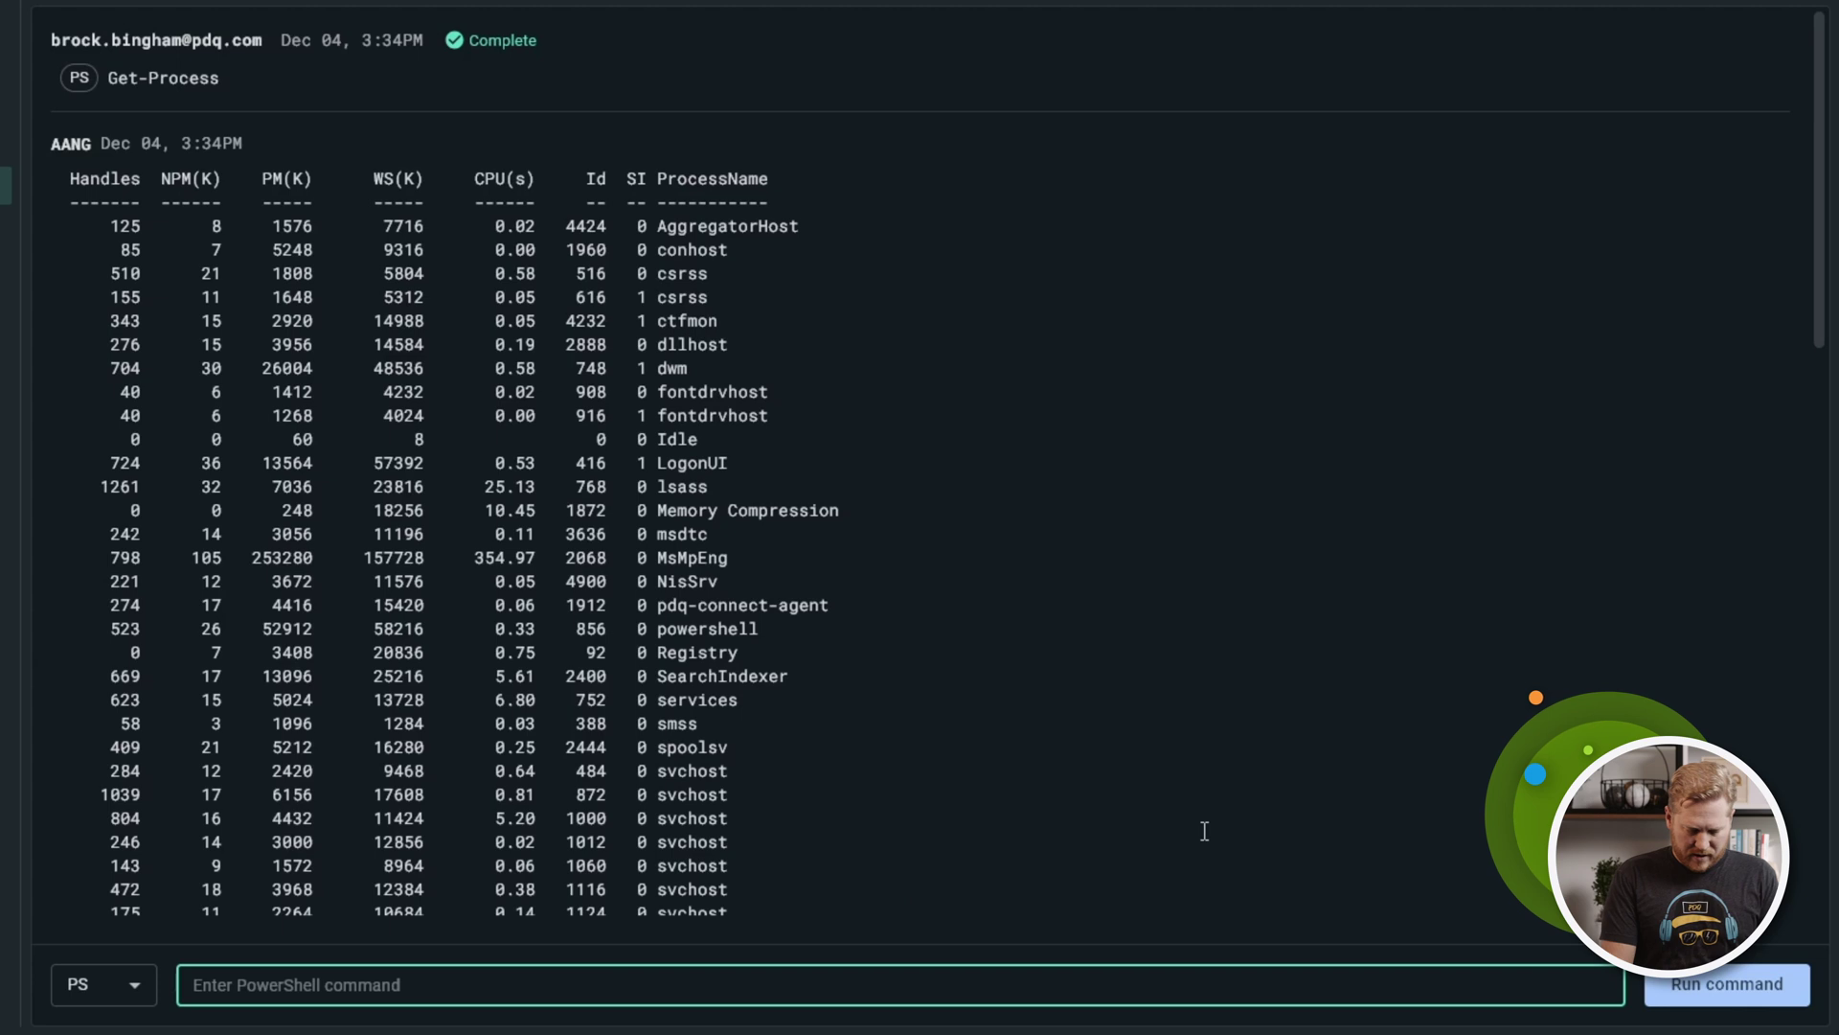
pyautogui.write('Get-Process')
pyautogui.press('Return')
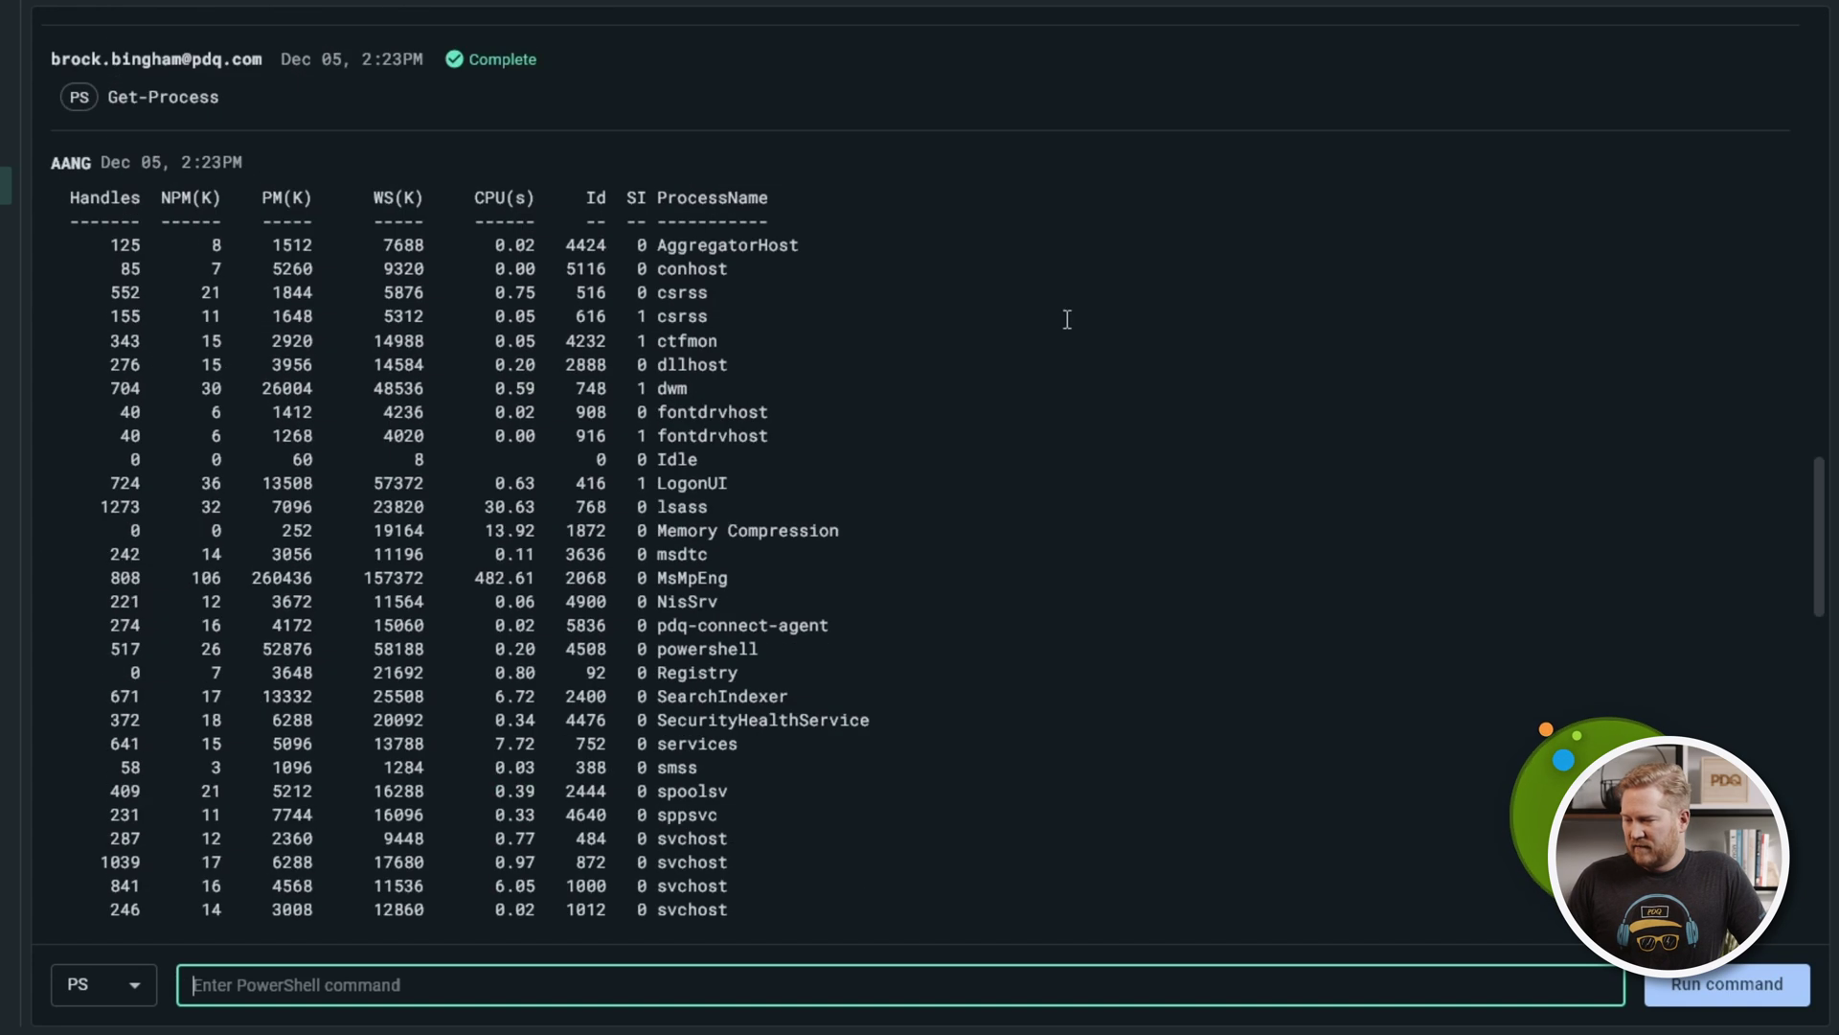
pyautogui.scroll(6, 781, 474)
pyautogui.scroll(-8, 602, 684)
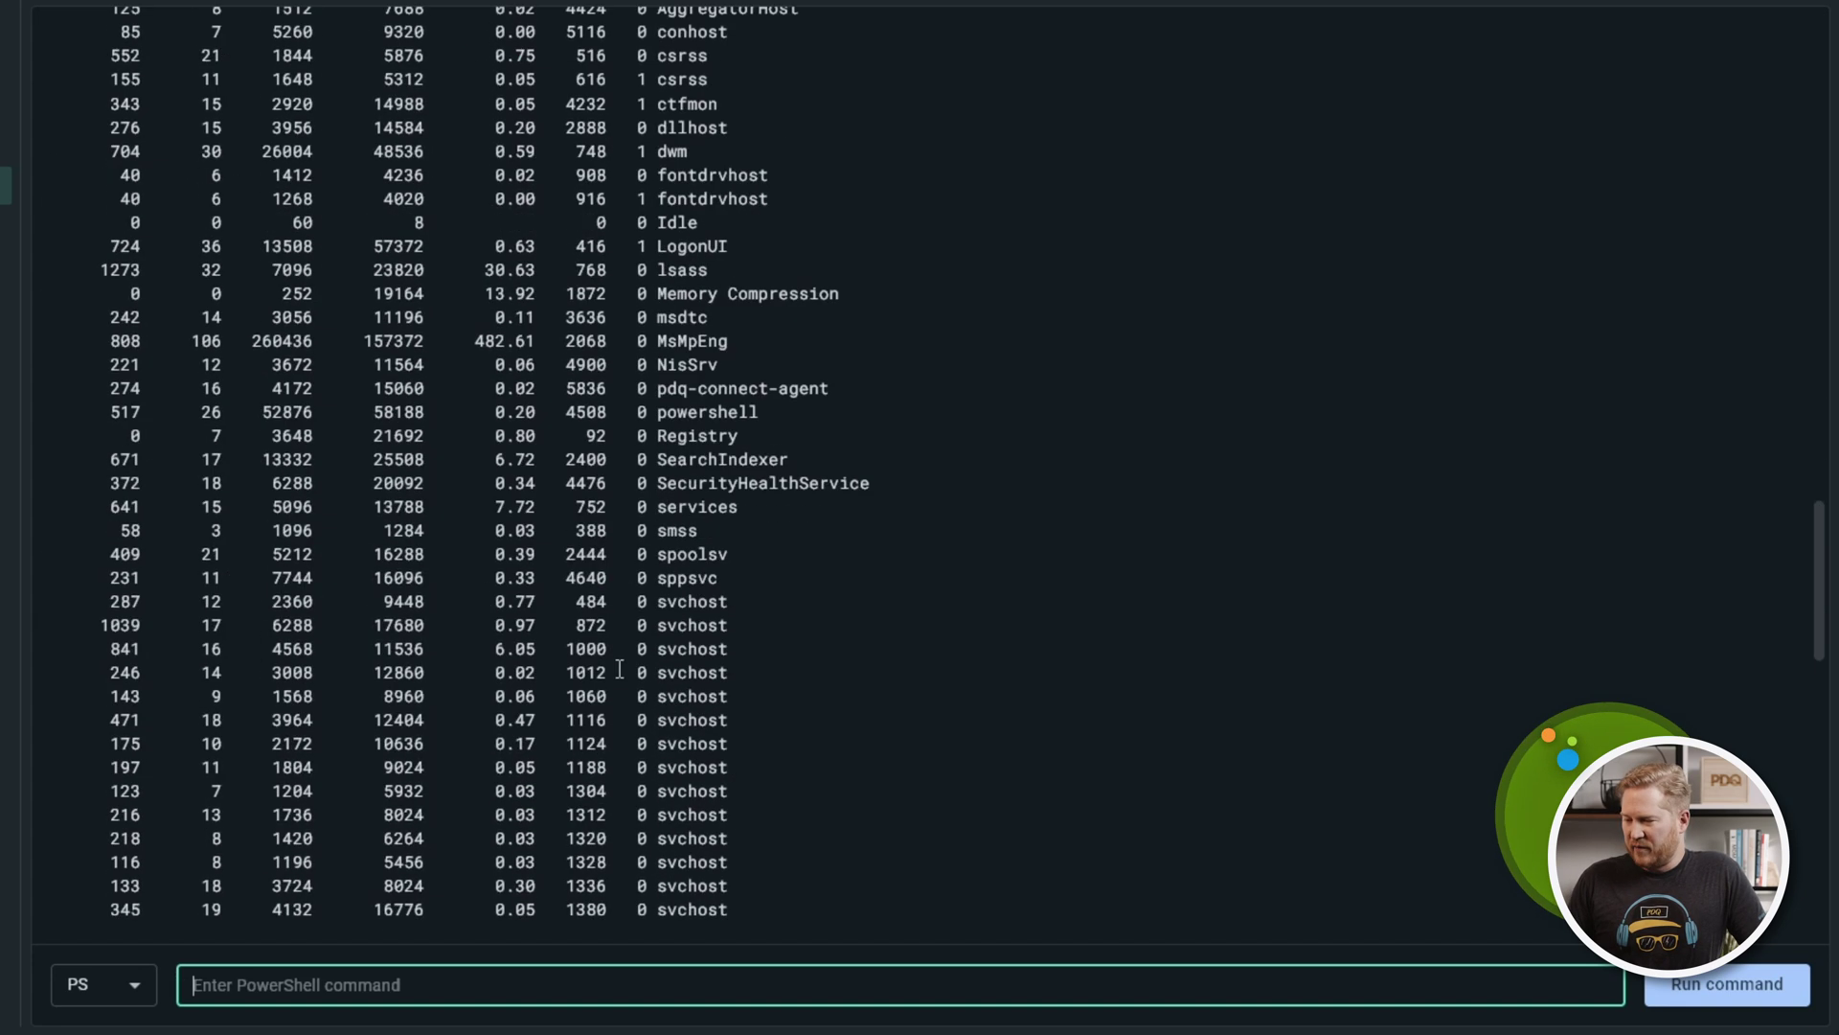
pyautogui.scroll(4, 791, 408)
pyautogui.scroll(-12, 984, 492)
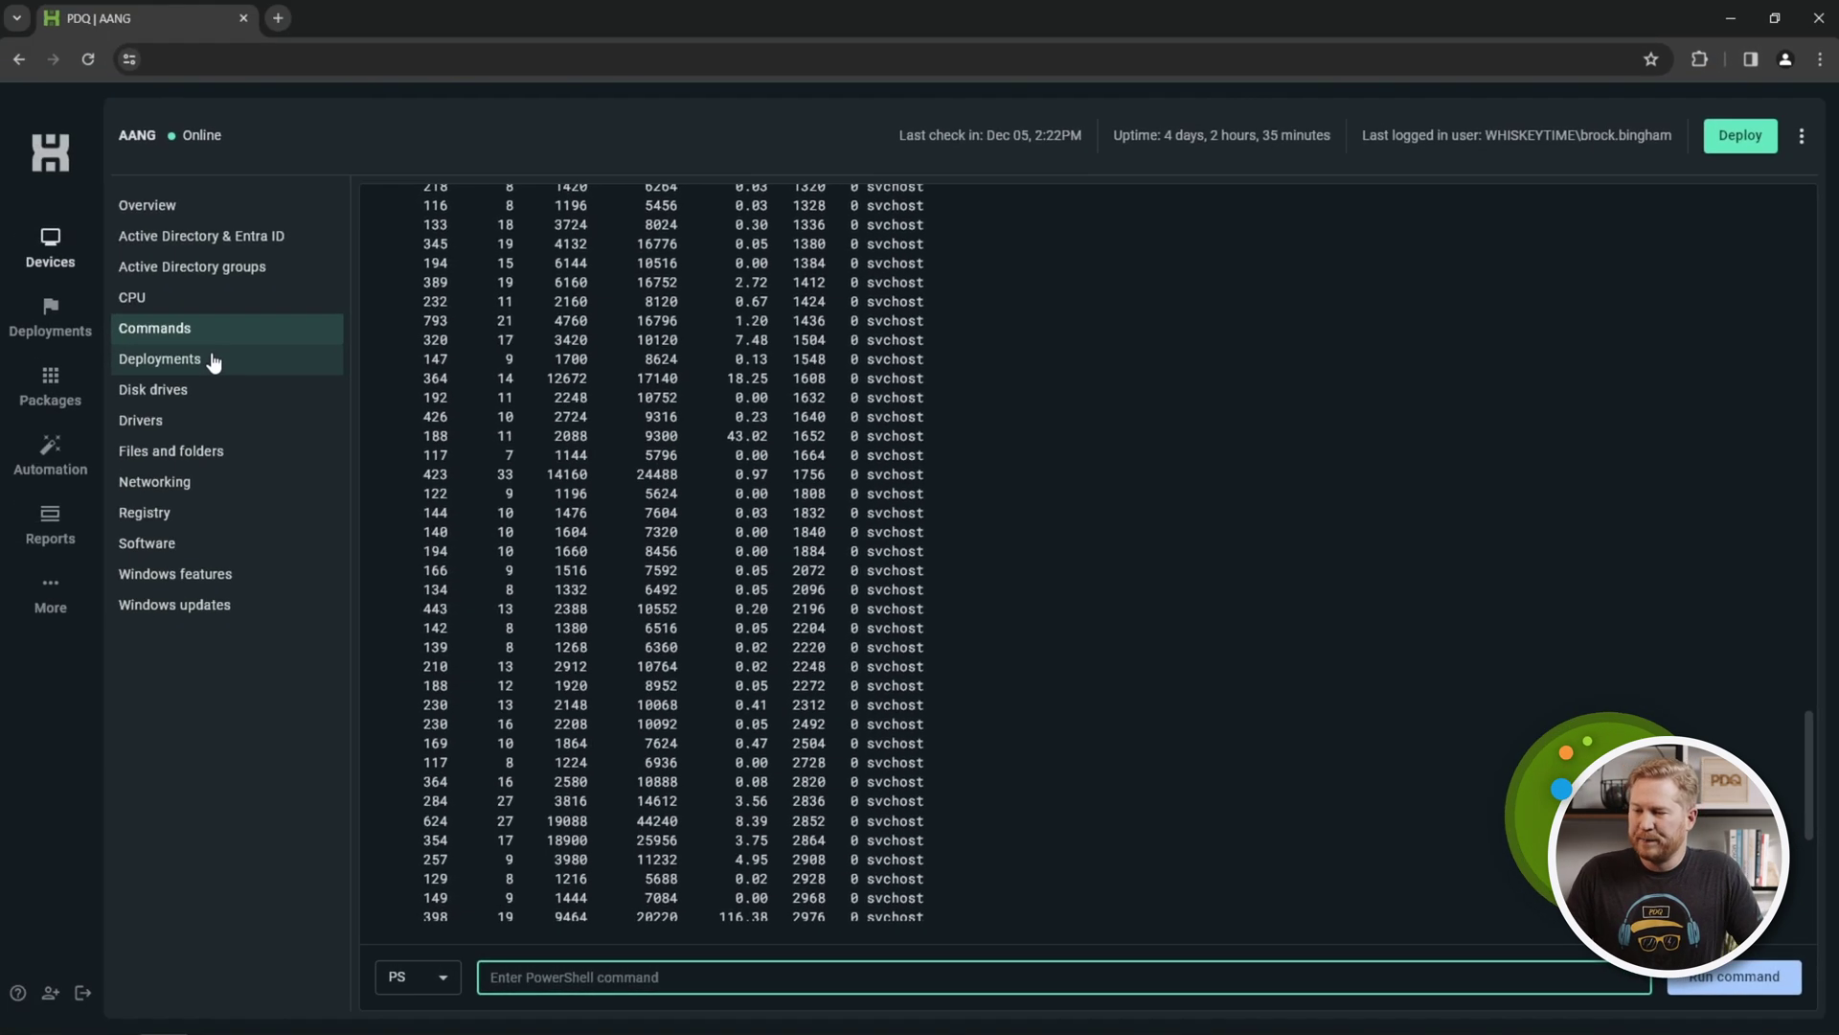
# Review AANG's deployments, disk drives, drivers, files and folders, networking and registry information
pyautogui.click(213, 361)
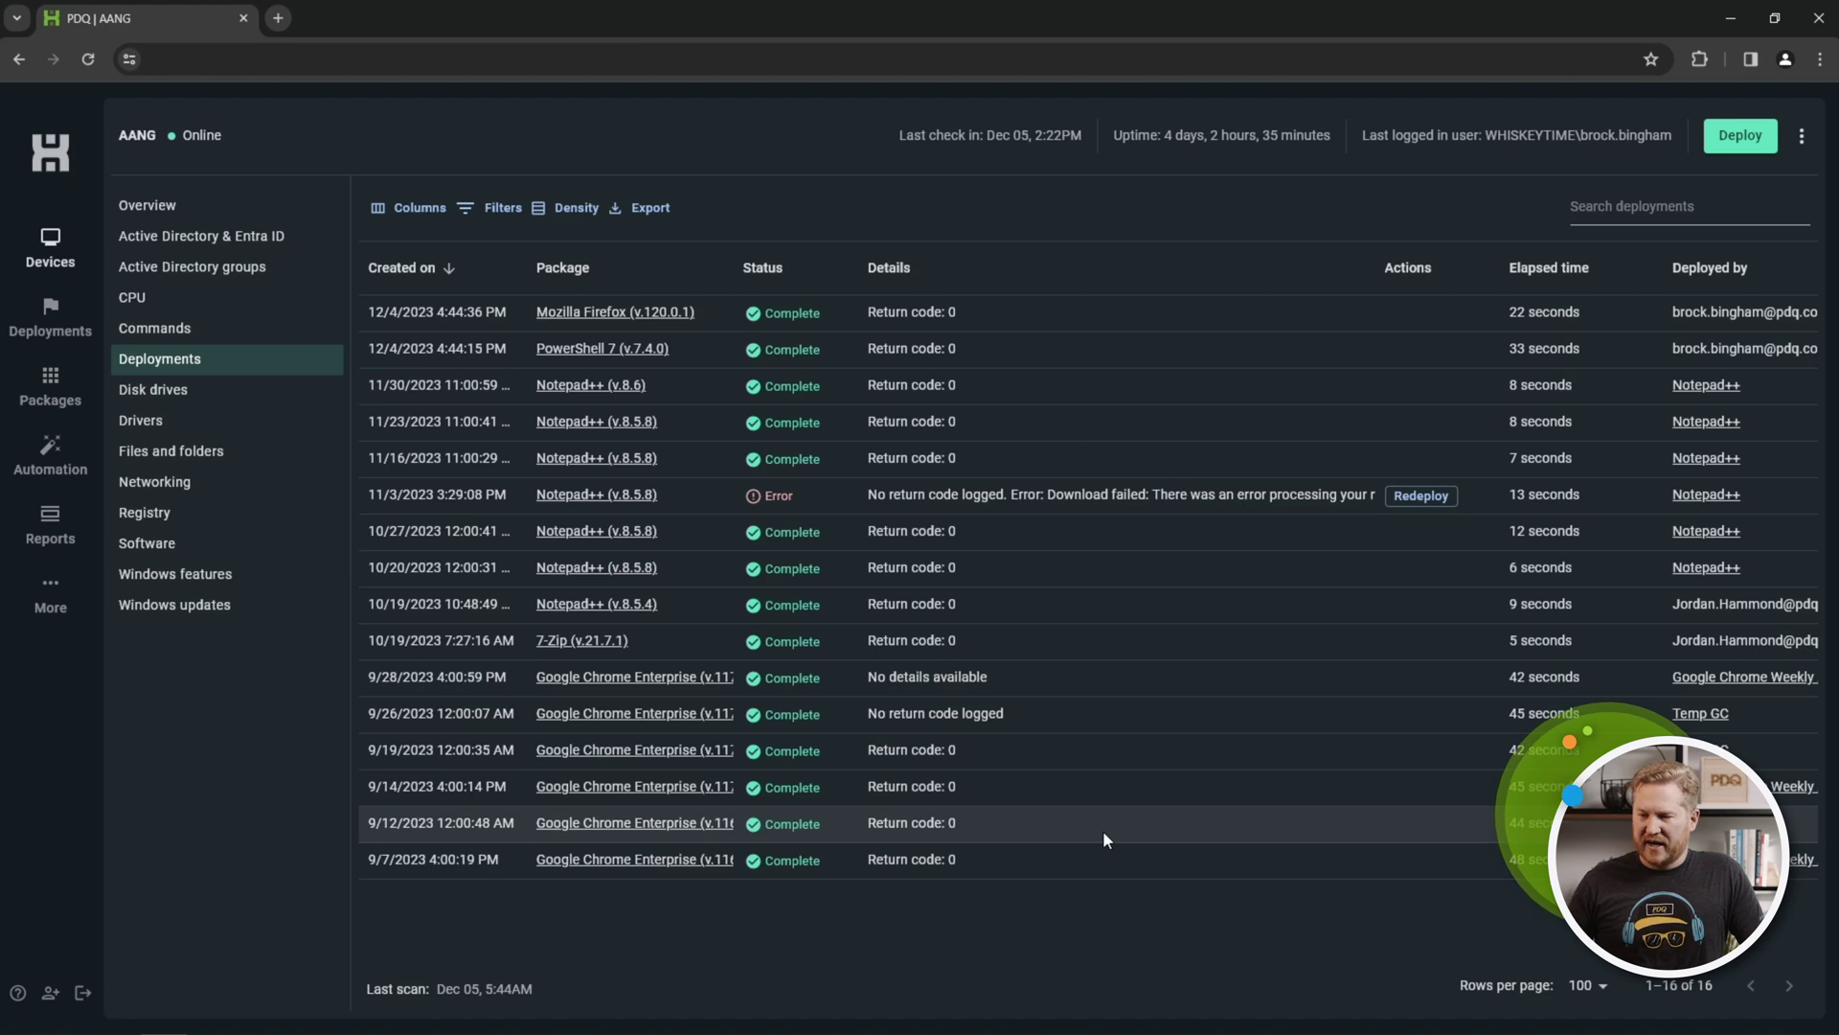
pyautogui.click(219, 395)
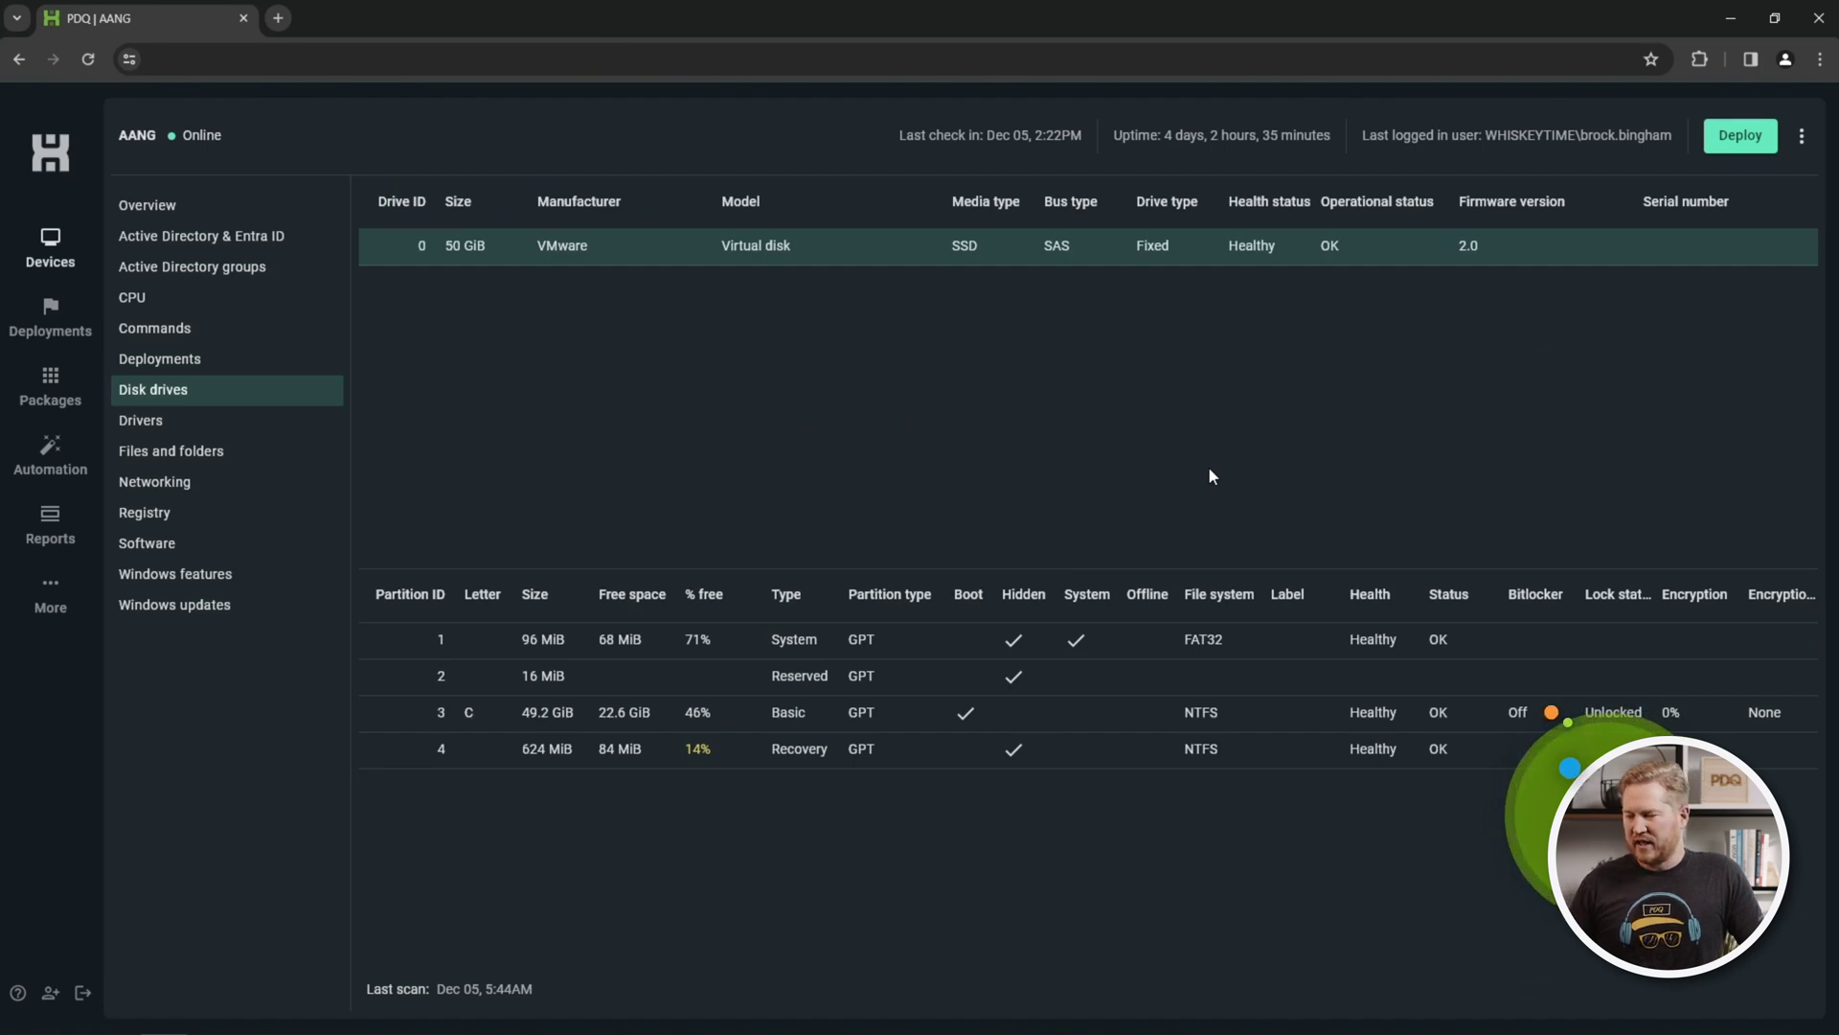
pyautogui.click(196, 422)
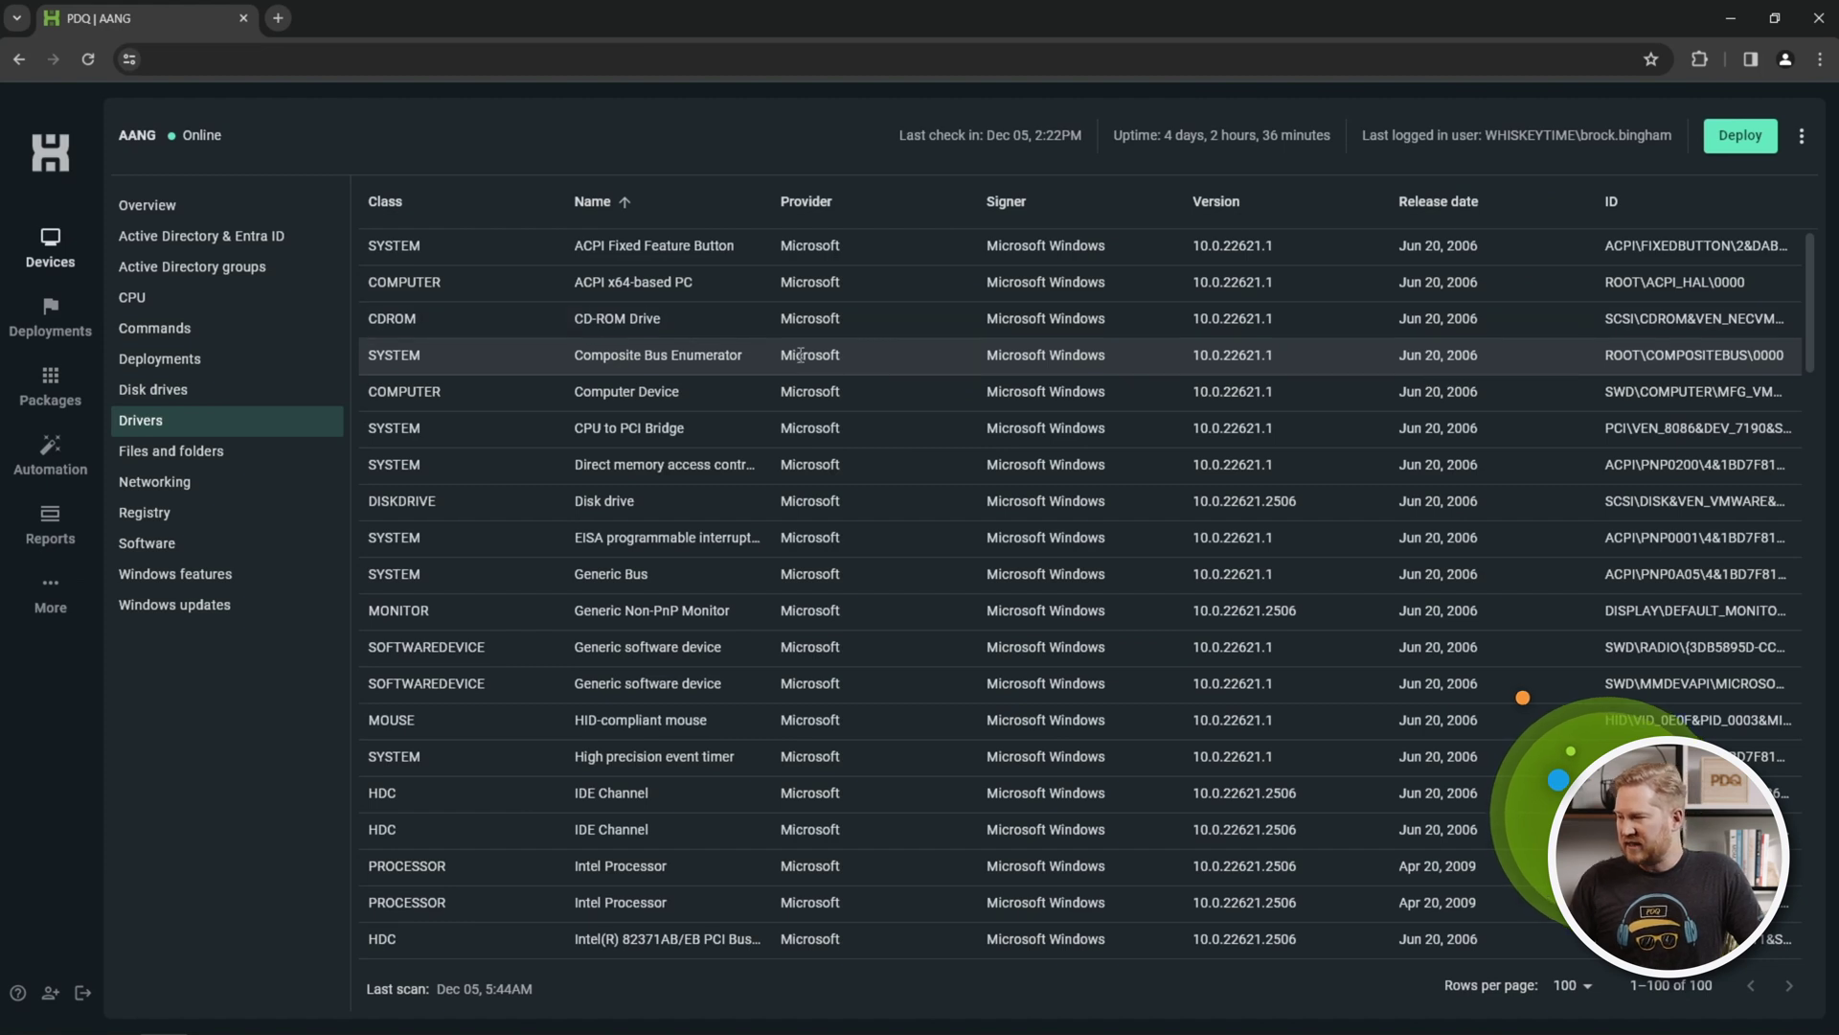
pyautogui.click(209, 460)
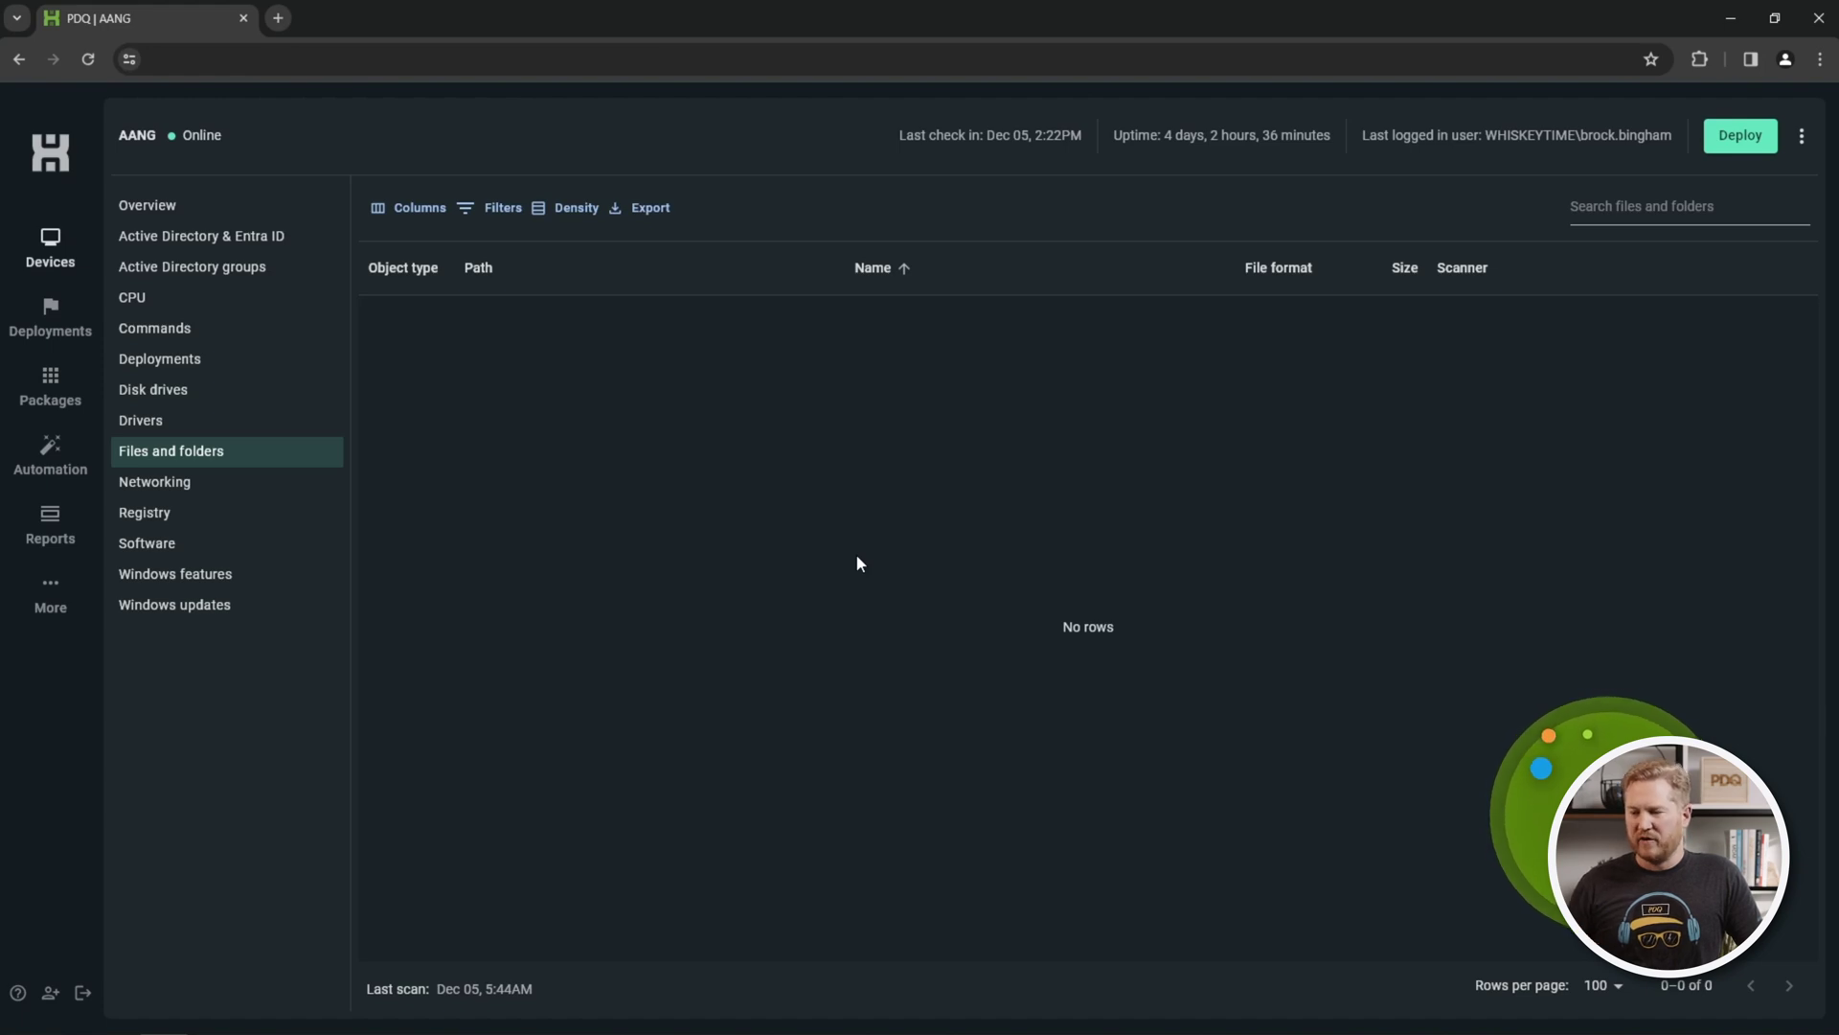
pyautogui.click(293, 488)
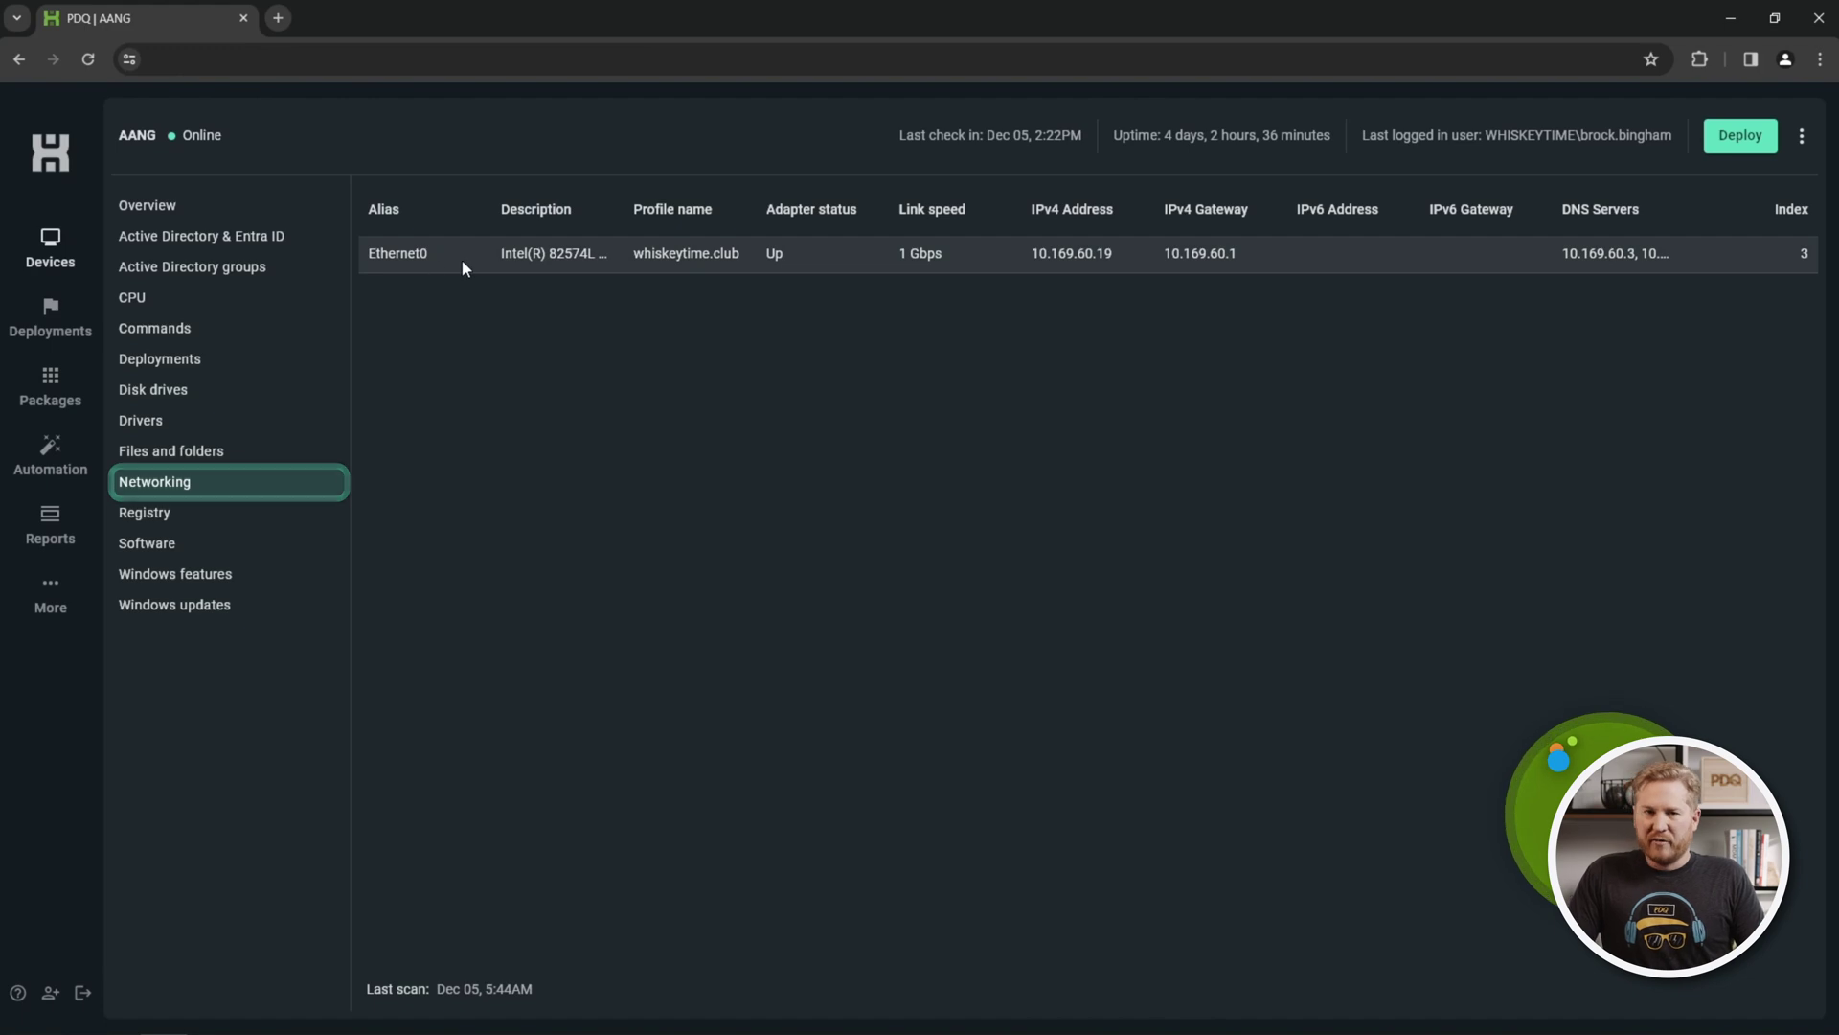
pyautogui.click(226, 513)
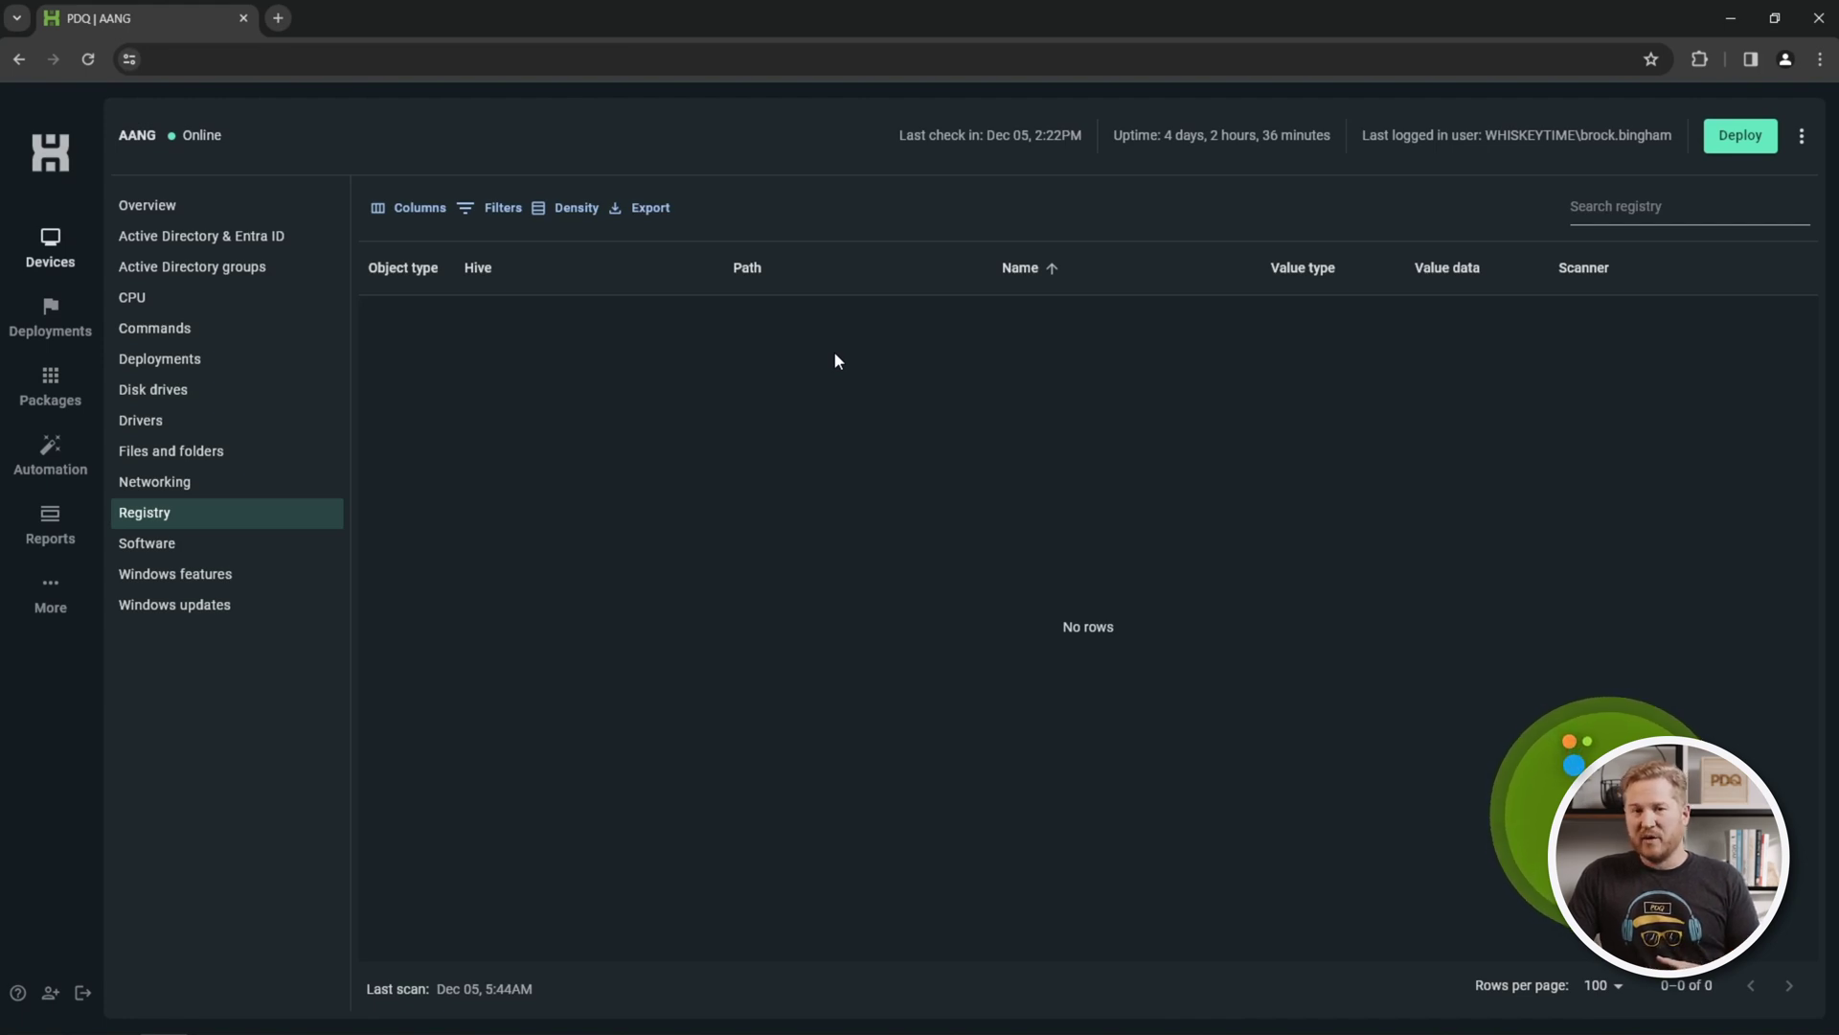
# Examine AANG's installed software, Windows features and the list of Windows updates
pyautogui.click(251, 543)
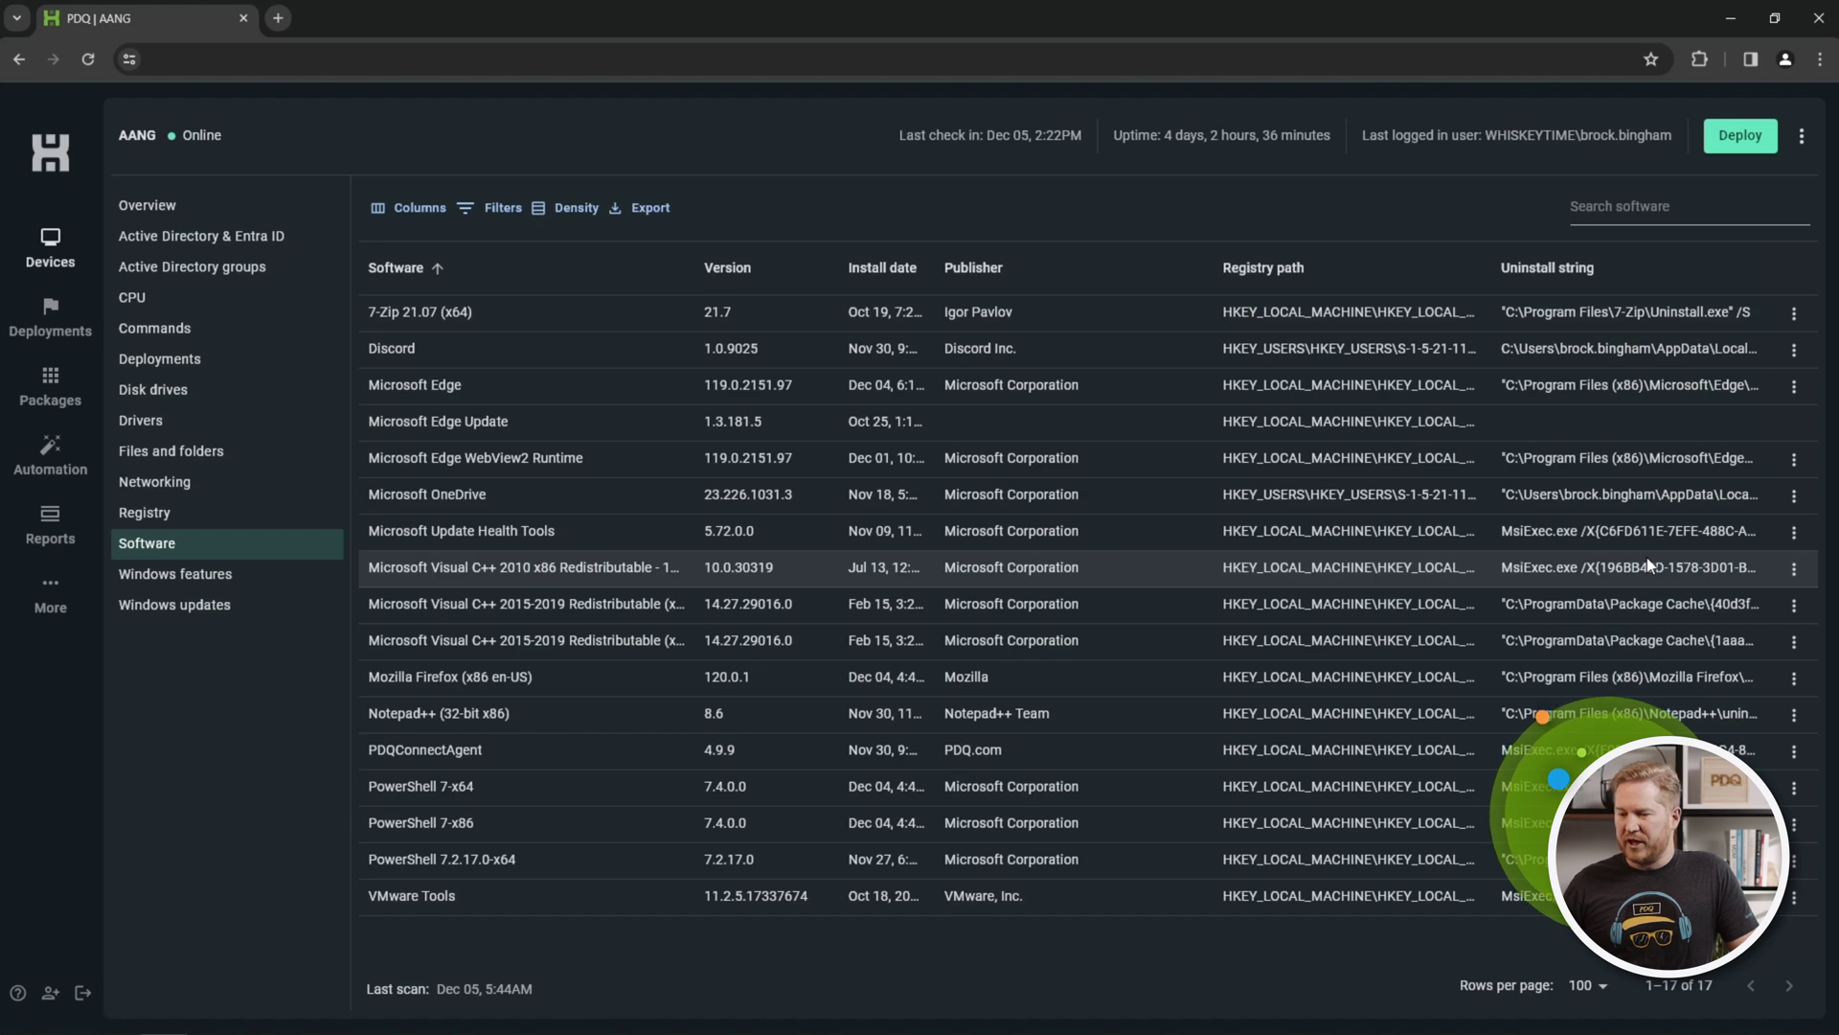
pyautogui.click(222, 583)
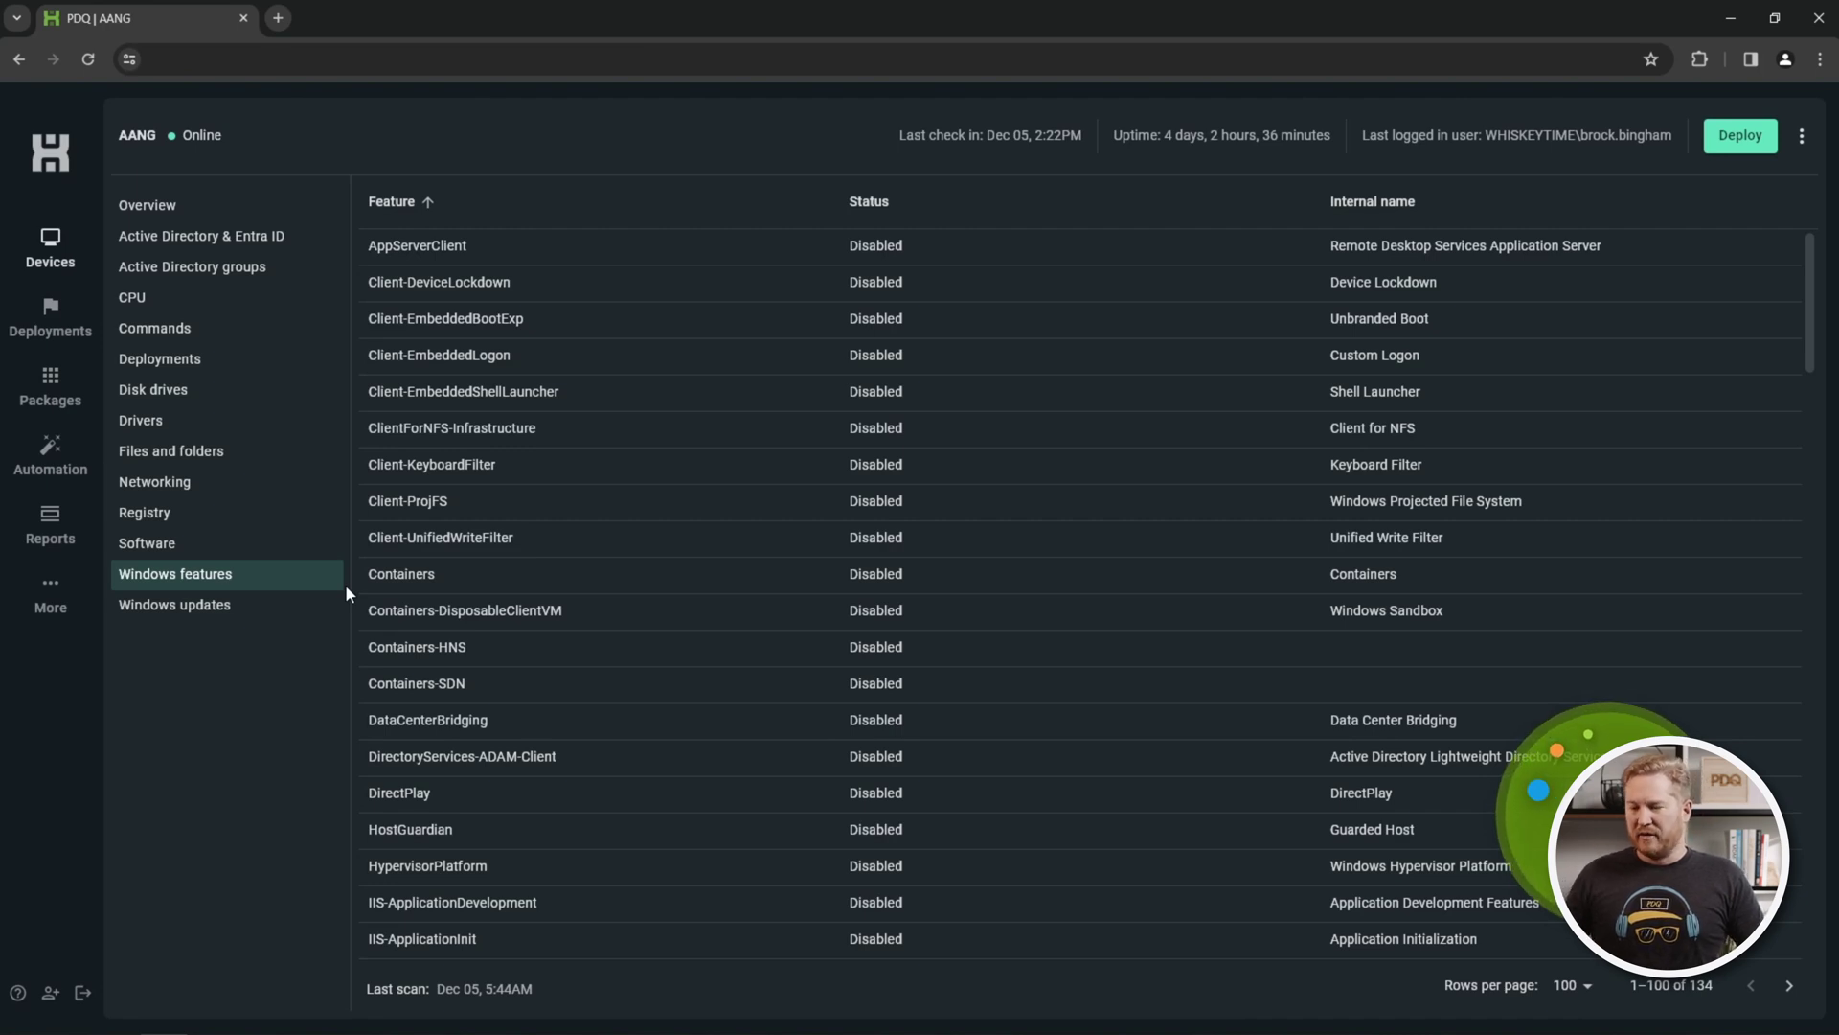
pyautogui.click(274, 621)
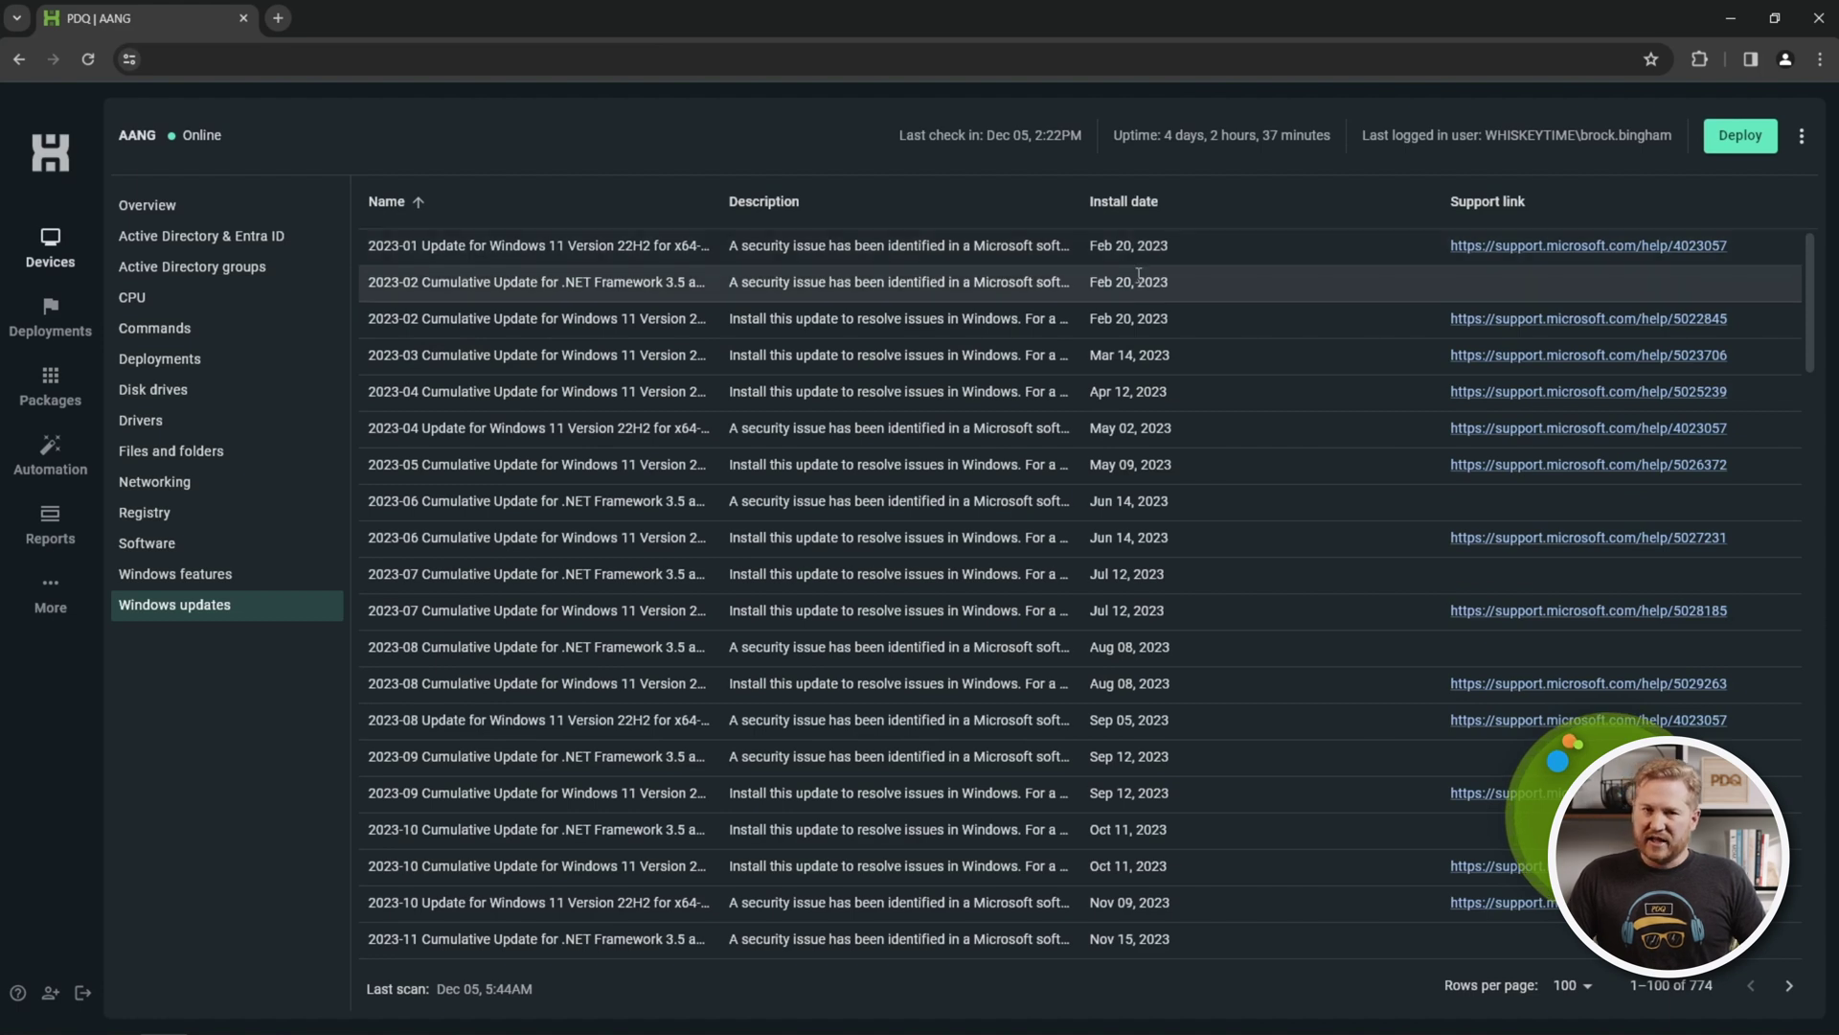
pyautogui.scroll(-15, 1138, 275)
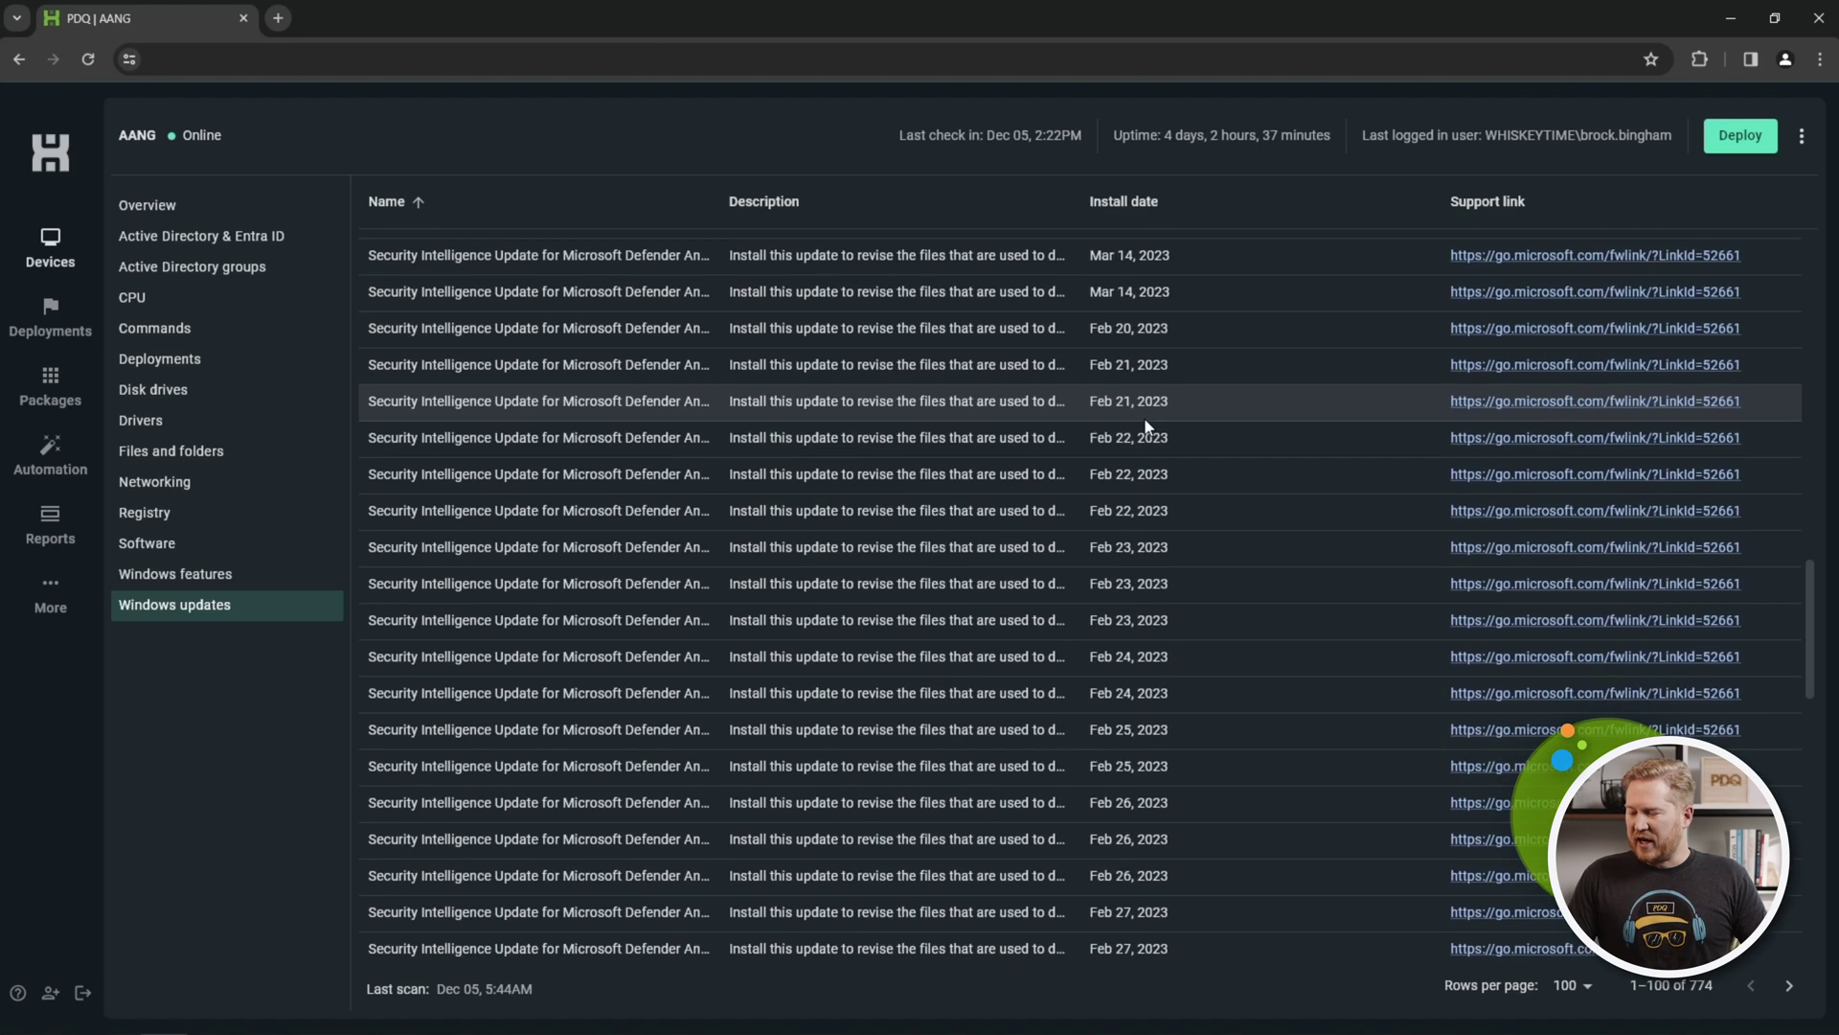
pyautogui.scroll(-2, 1146, 425)
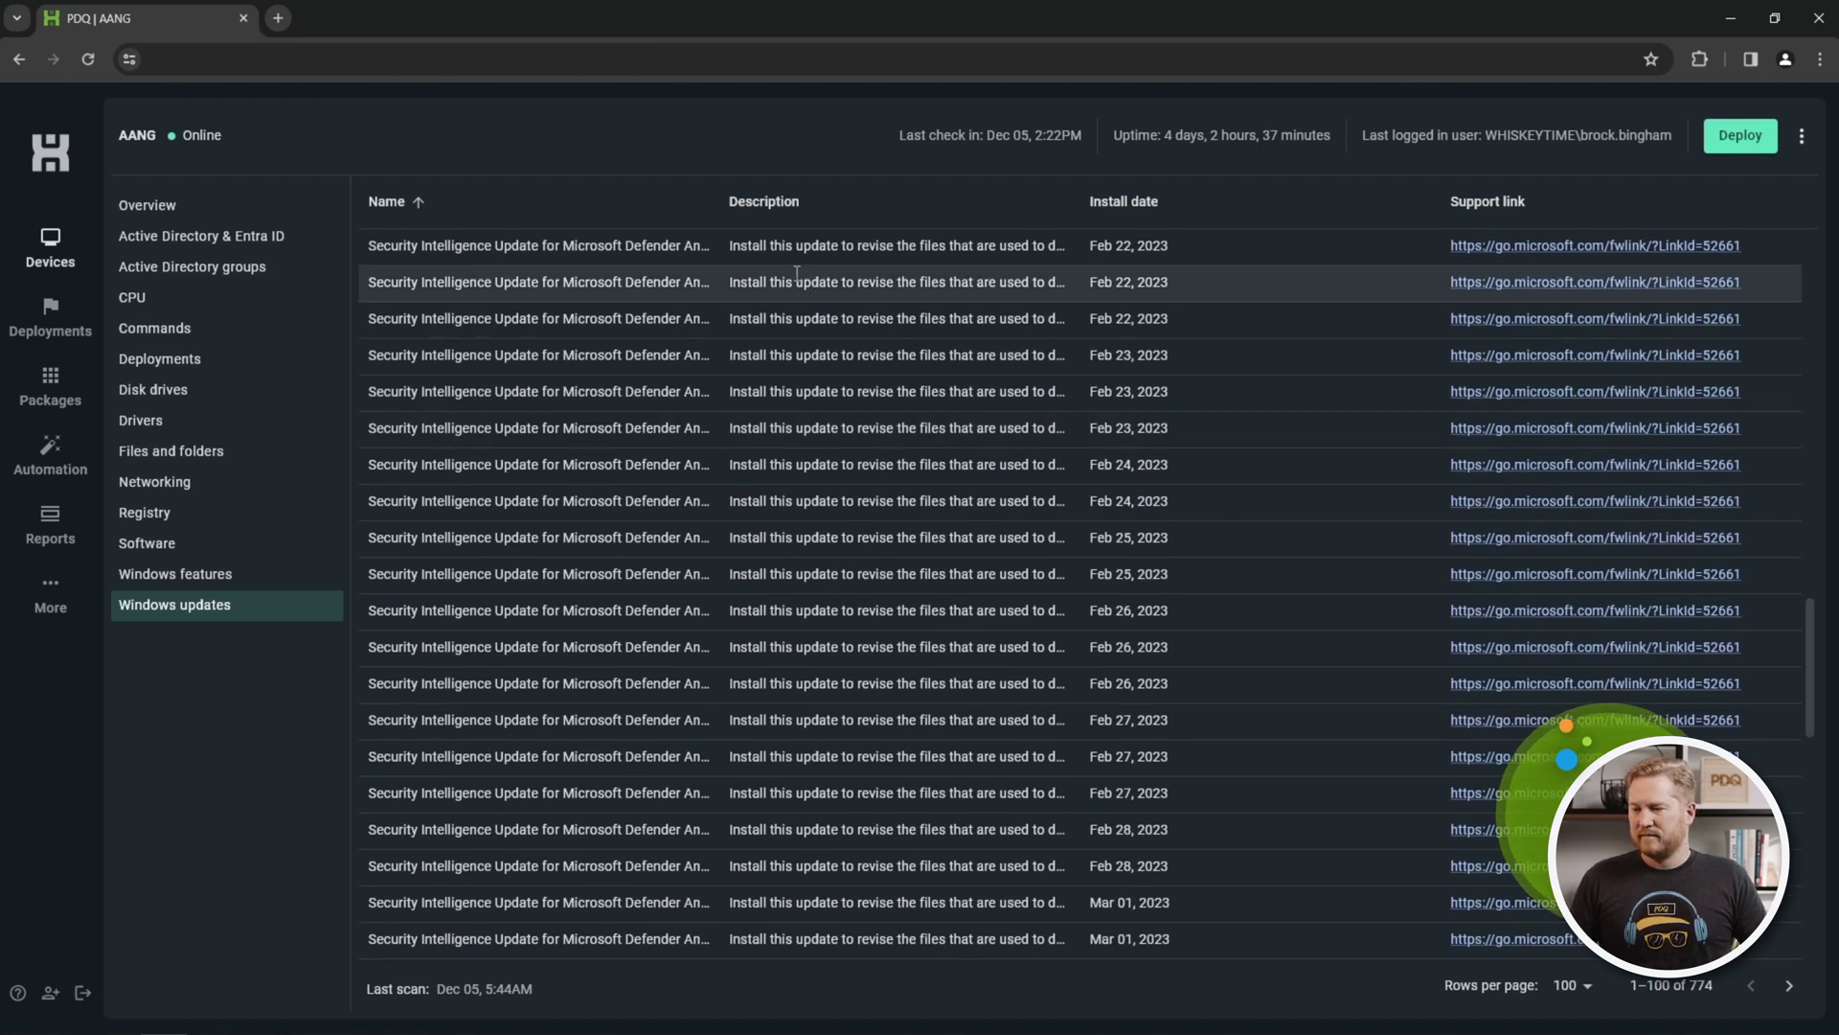
# Return to the list of all devices, search it for "aang" and clear the search
pyautogui.click(60, 239)
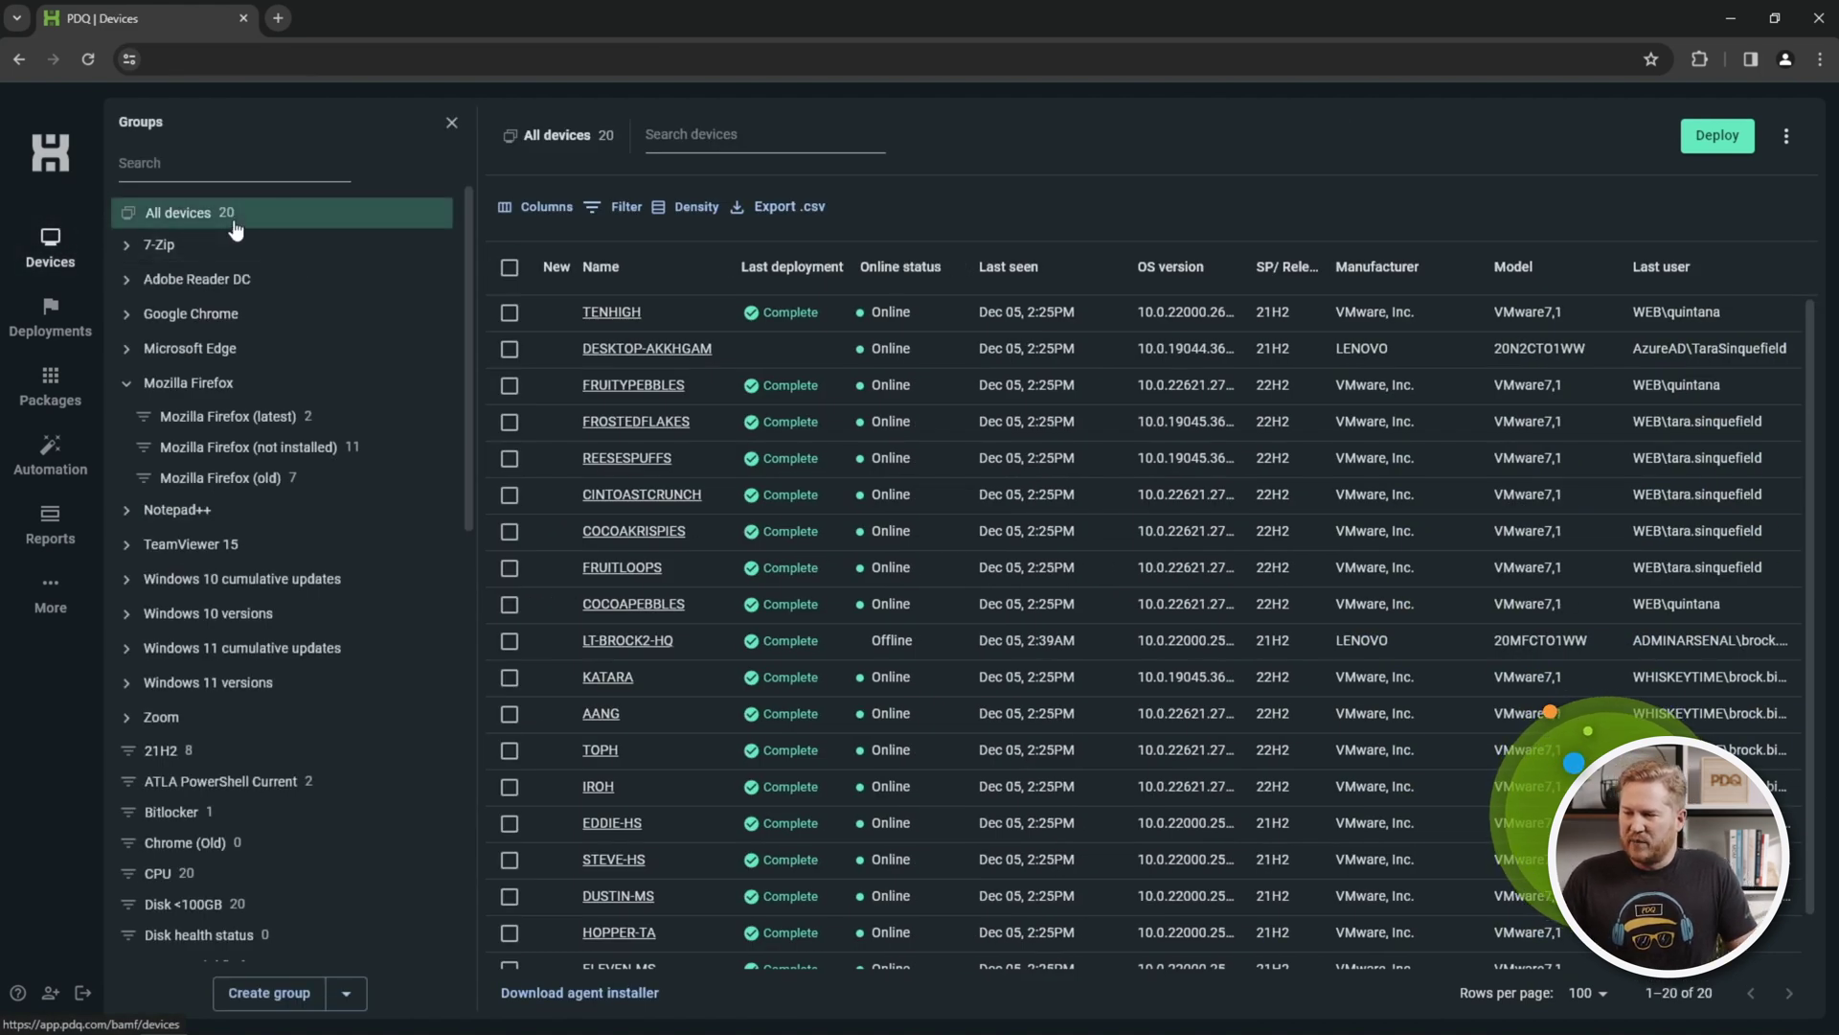
pyautogui.click(764, 140)
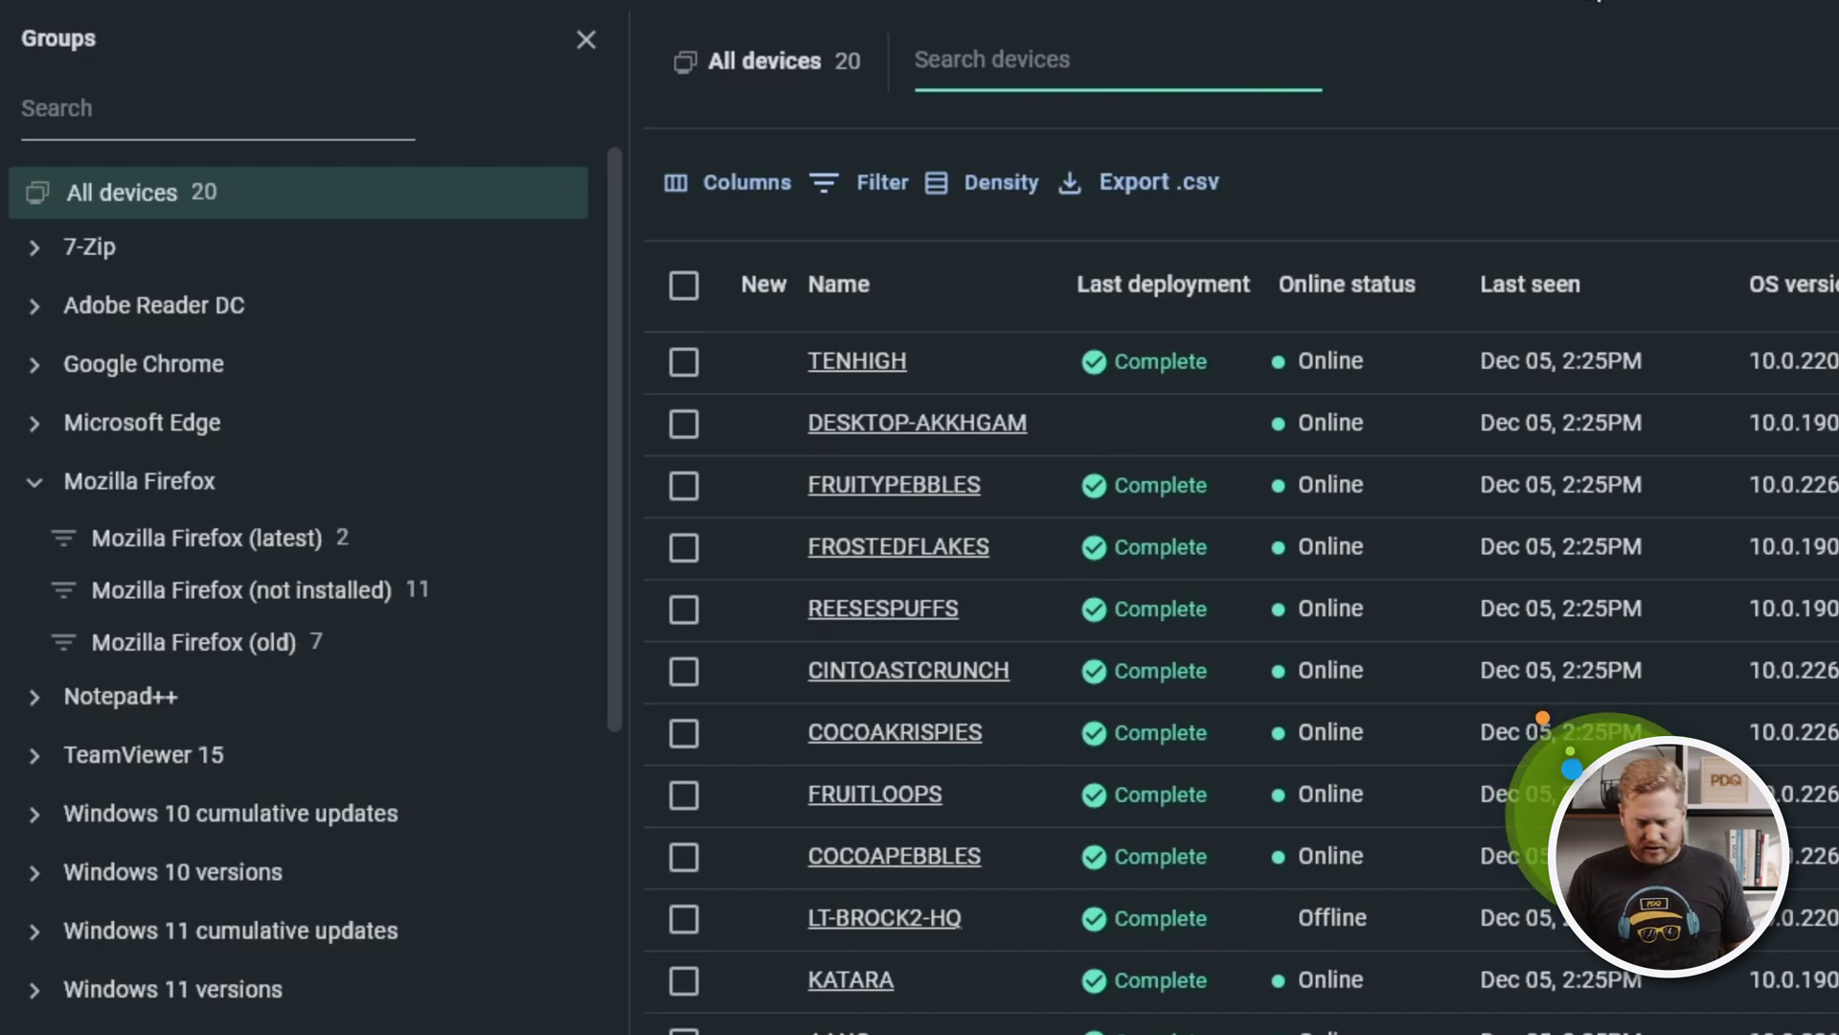
pyautogui.write('aang')
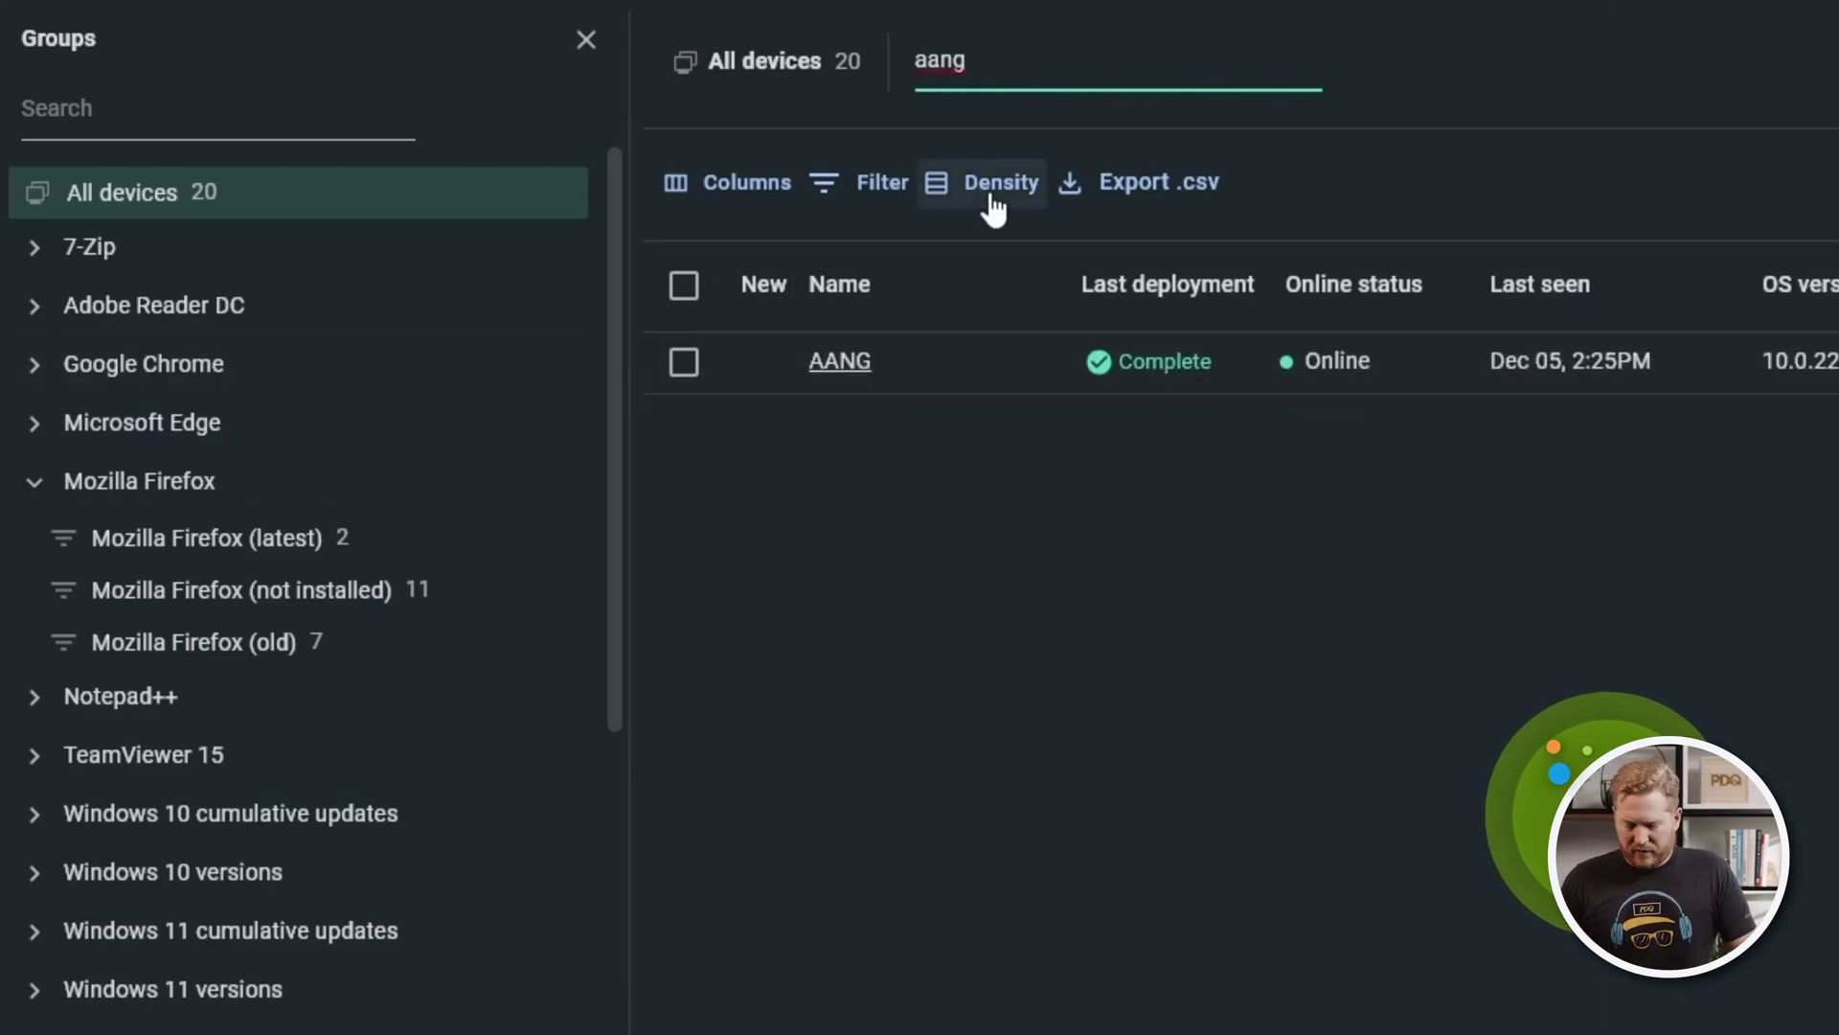
pyautogui.press('BackSpace')
pyautogui.press('BackSpace')
pyautogui.press('BackSpace')
pyautogui.press('BackSpace')
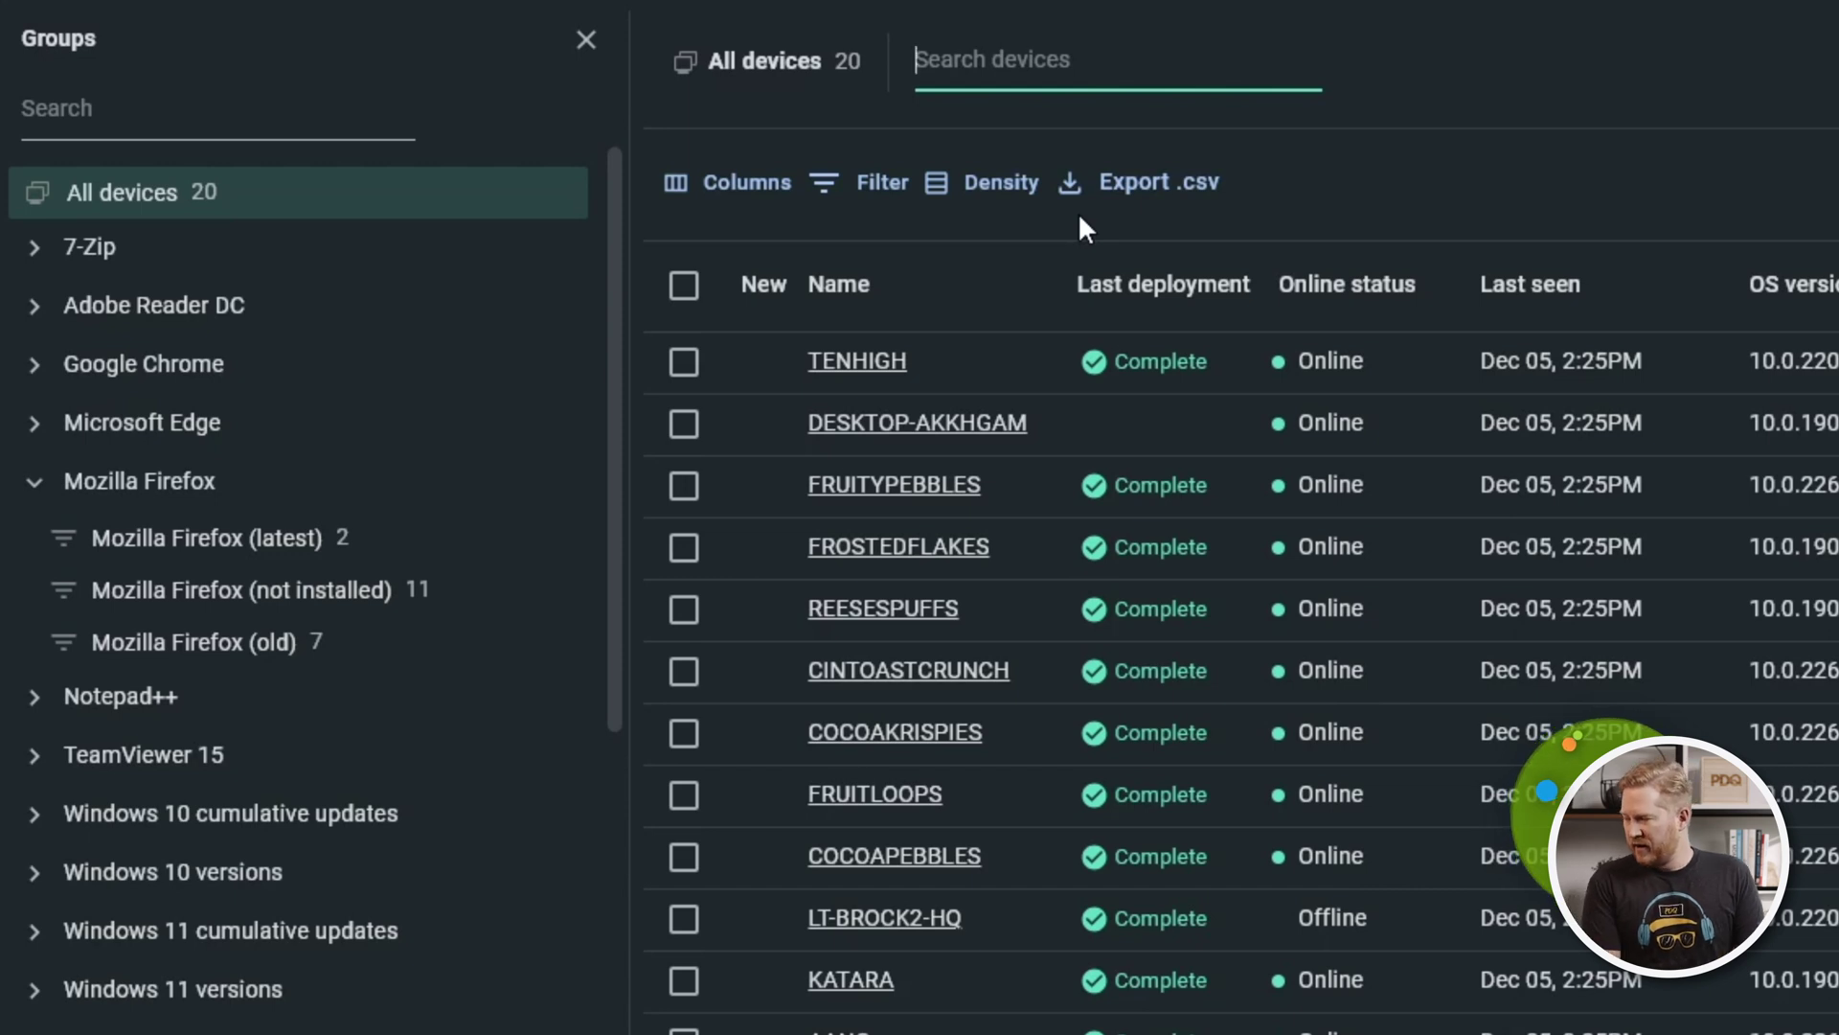
# Search all devices by a user's first name and clear the search
pyautogui.write('brock')
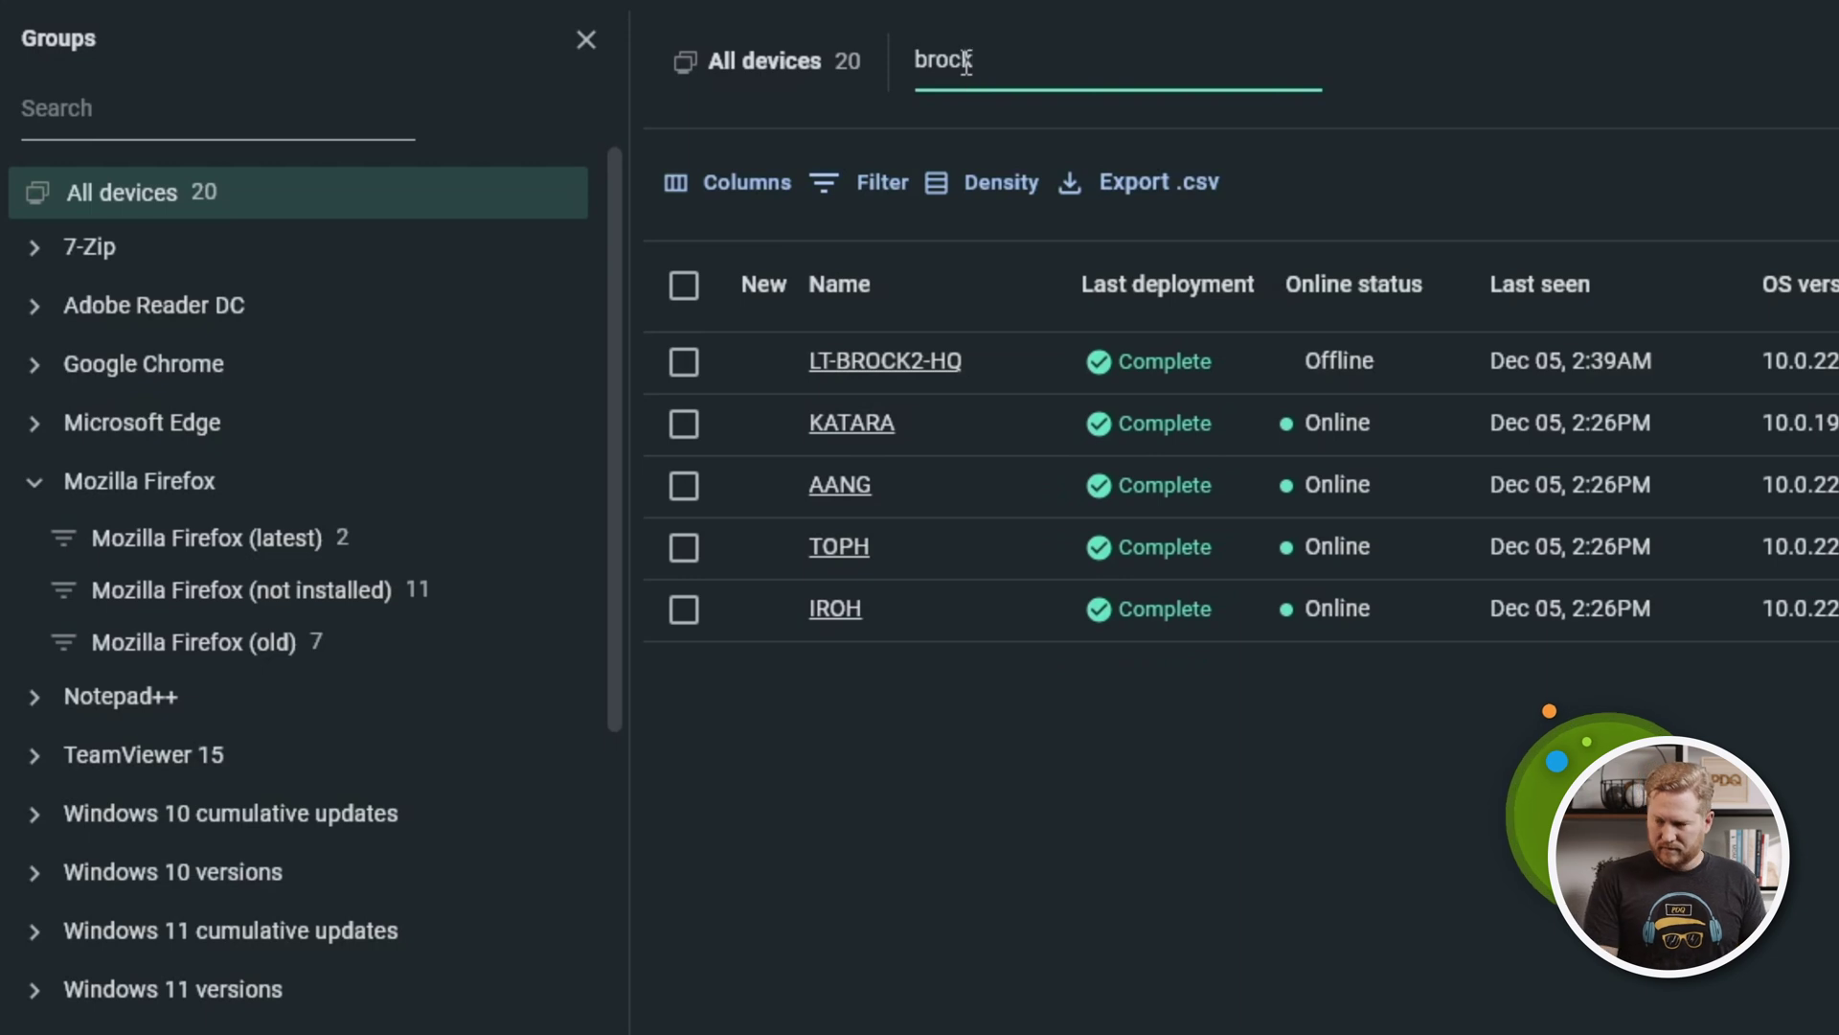
pyautogui.press('BackSpace')
pyautogui.press('BackSpace')
pyautogui.press('BackSpace')
pyautogui.press('BackSpace')
pyautogui.press('BackSpace')
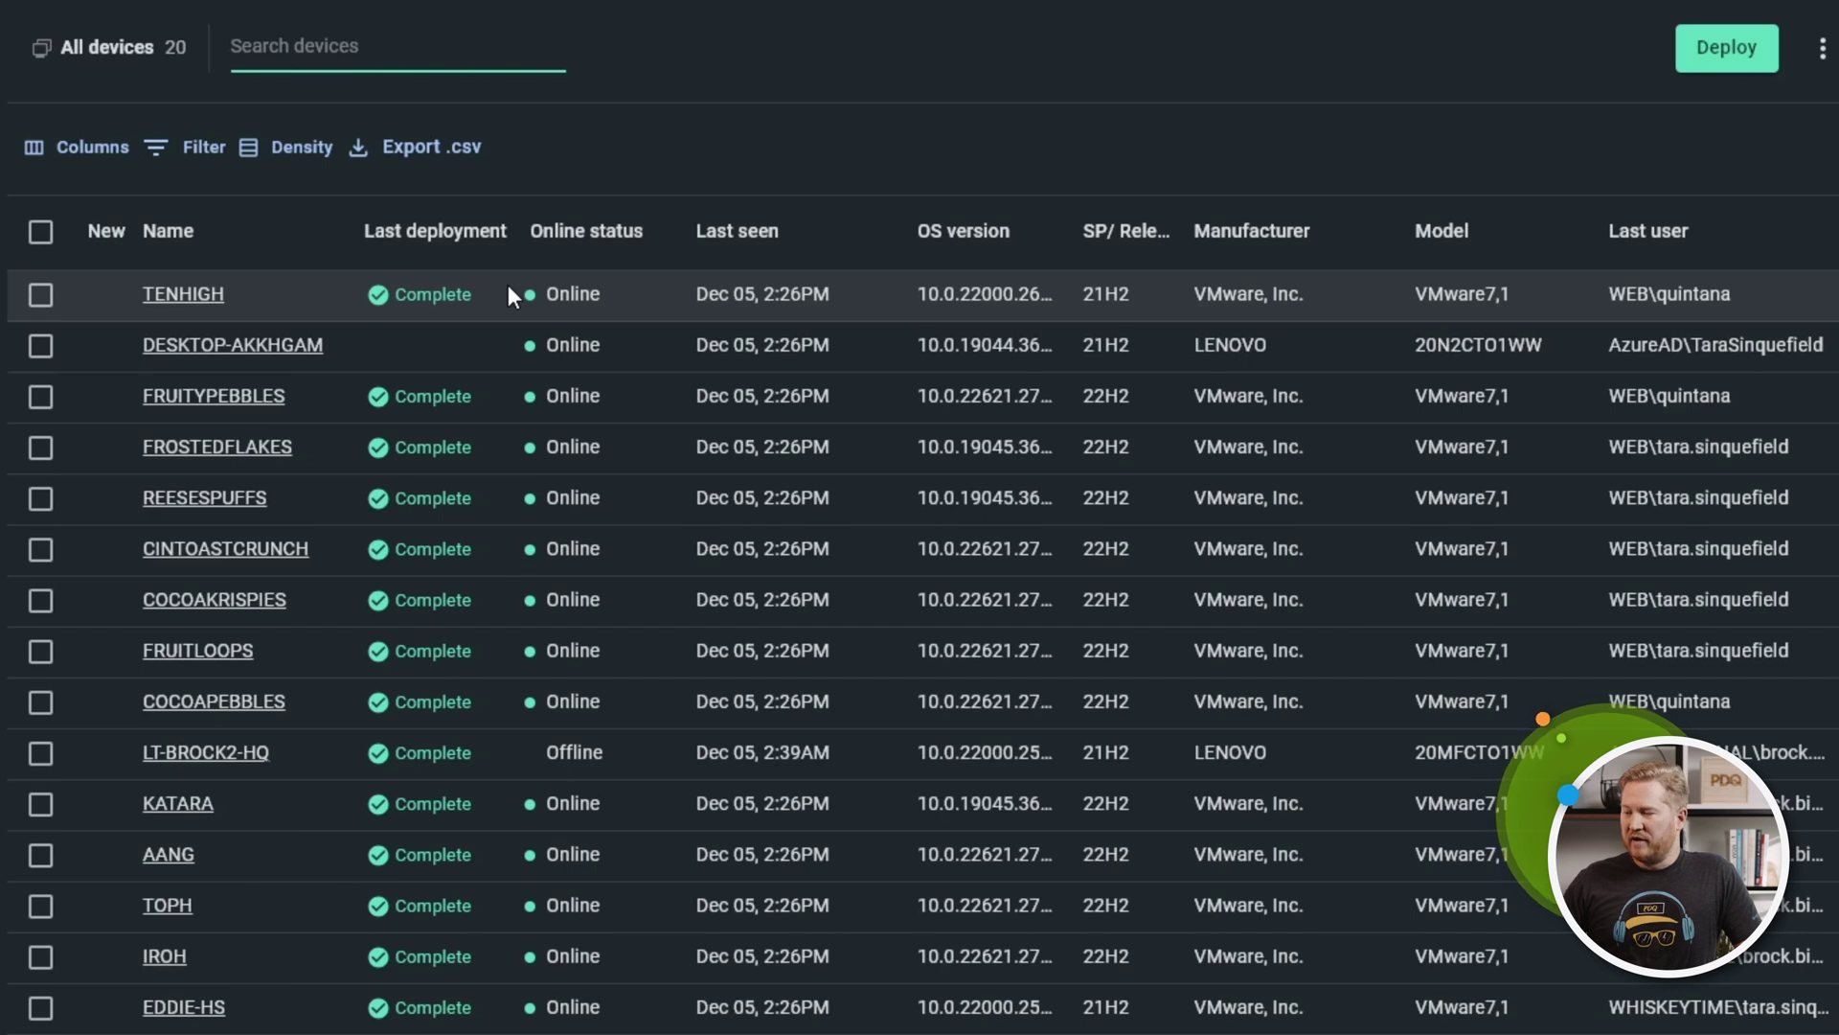
# Show the Disk free % column in the device list and sort the devices by it
pyautogui.click(93, 148)
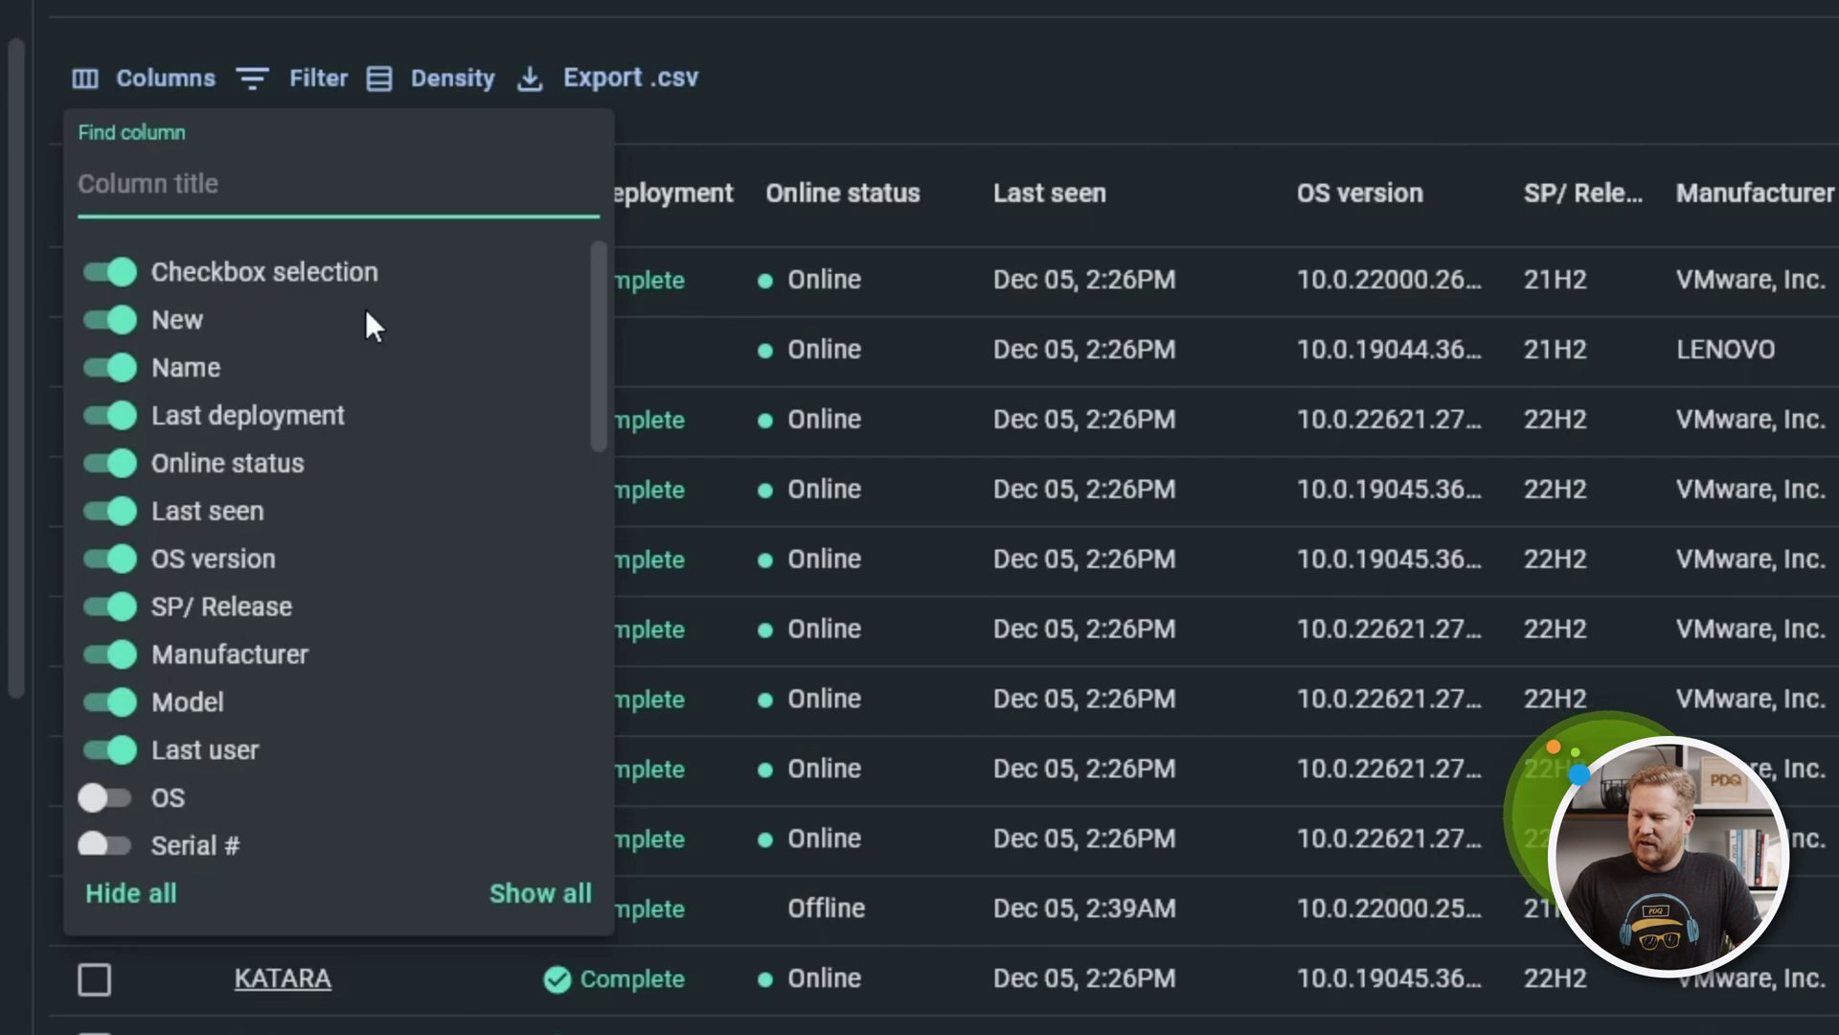
pyautogui.scroll(-5, 372, 312)
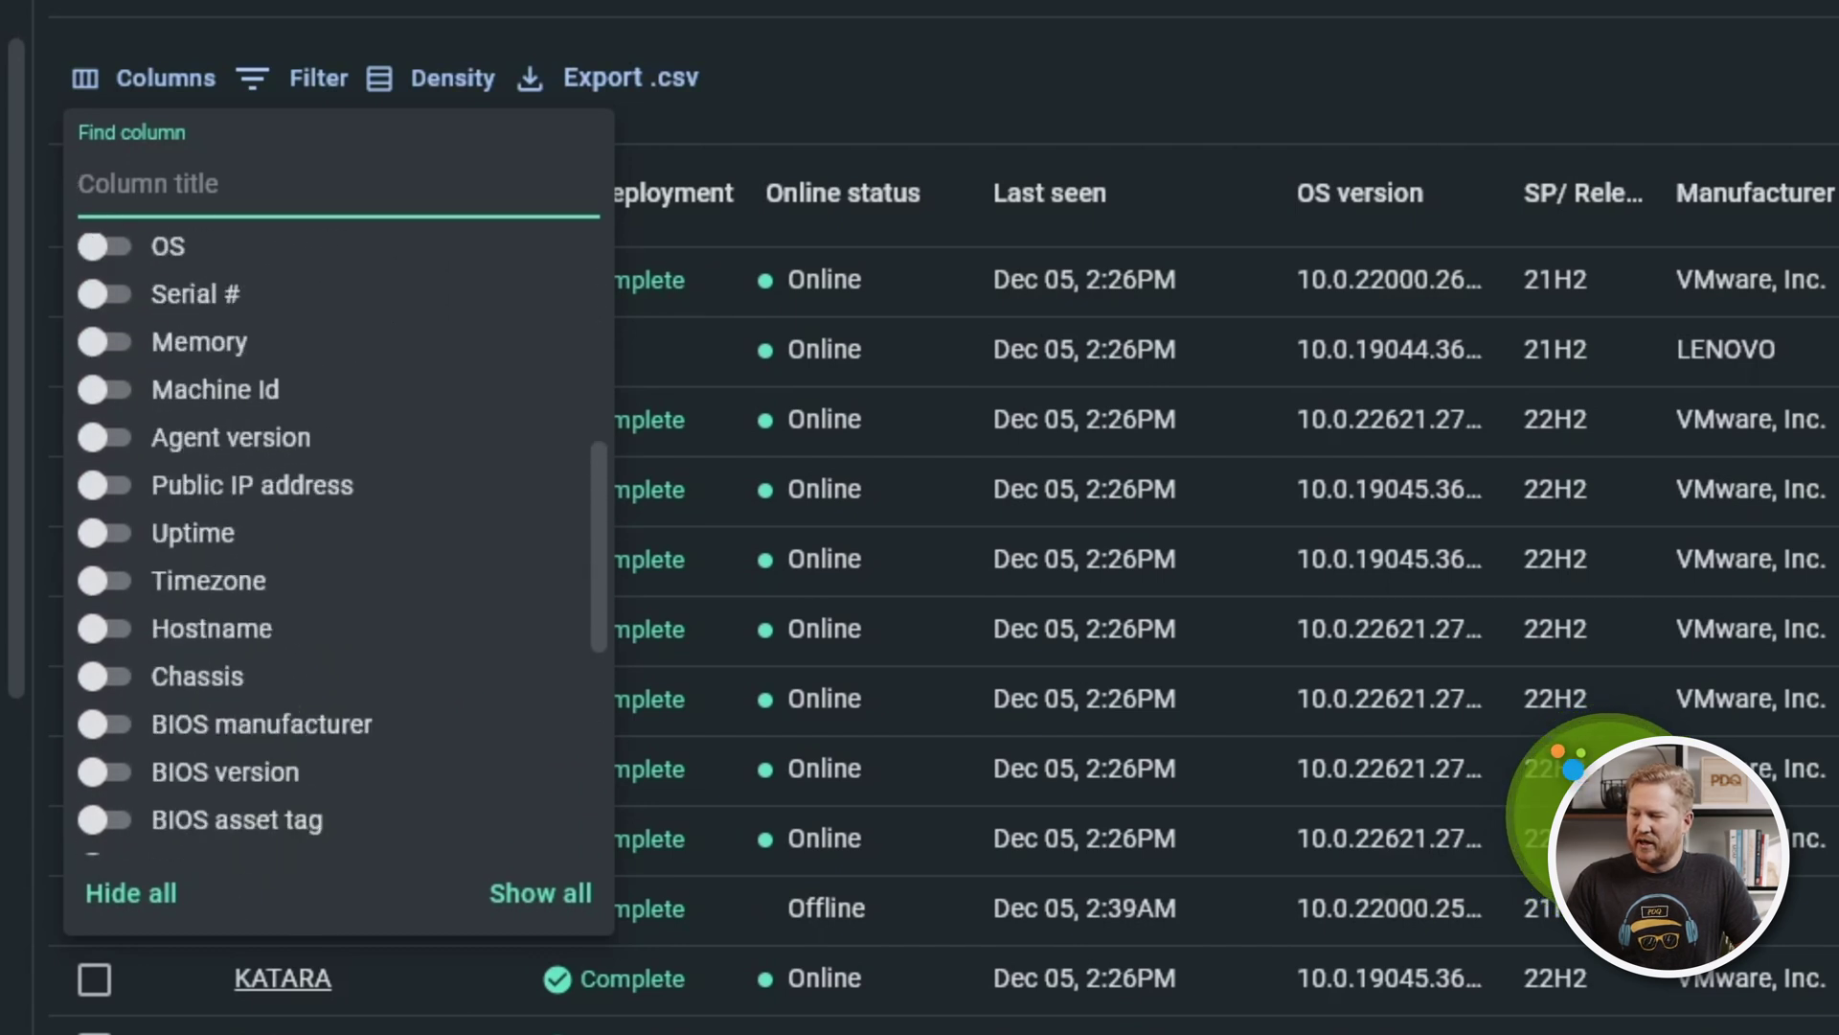
pyautogui.scroll(-5, 337, 556)
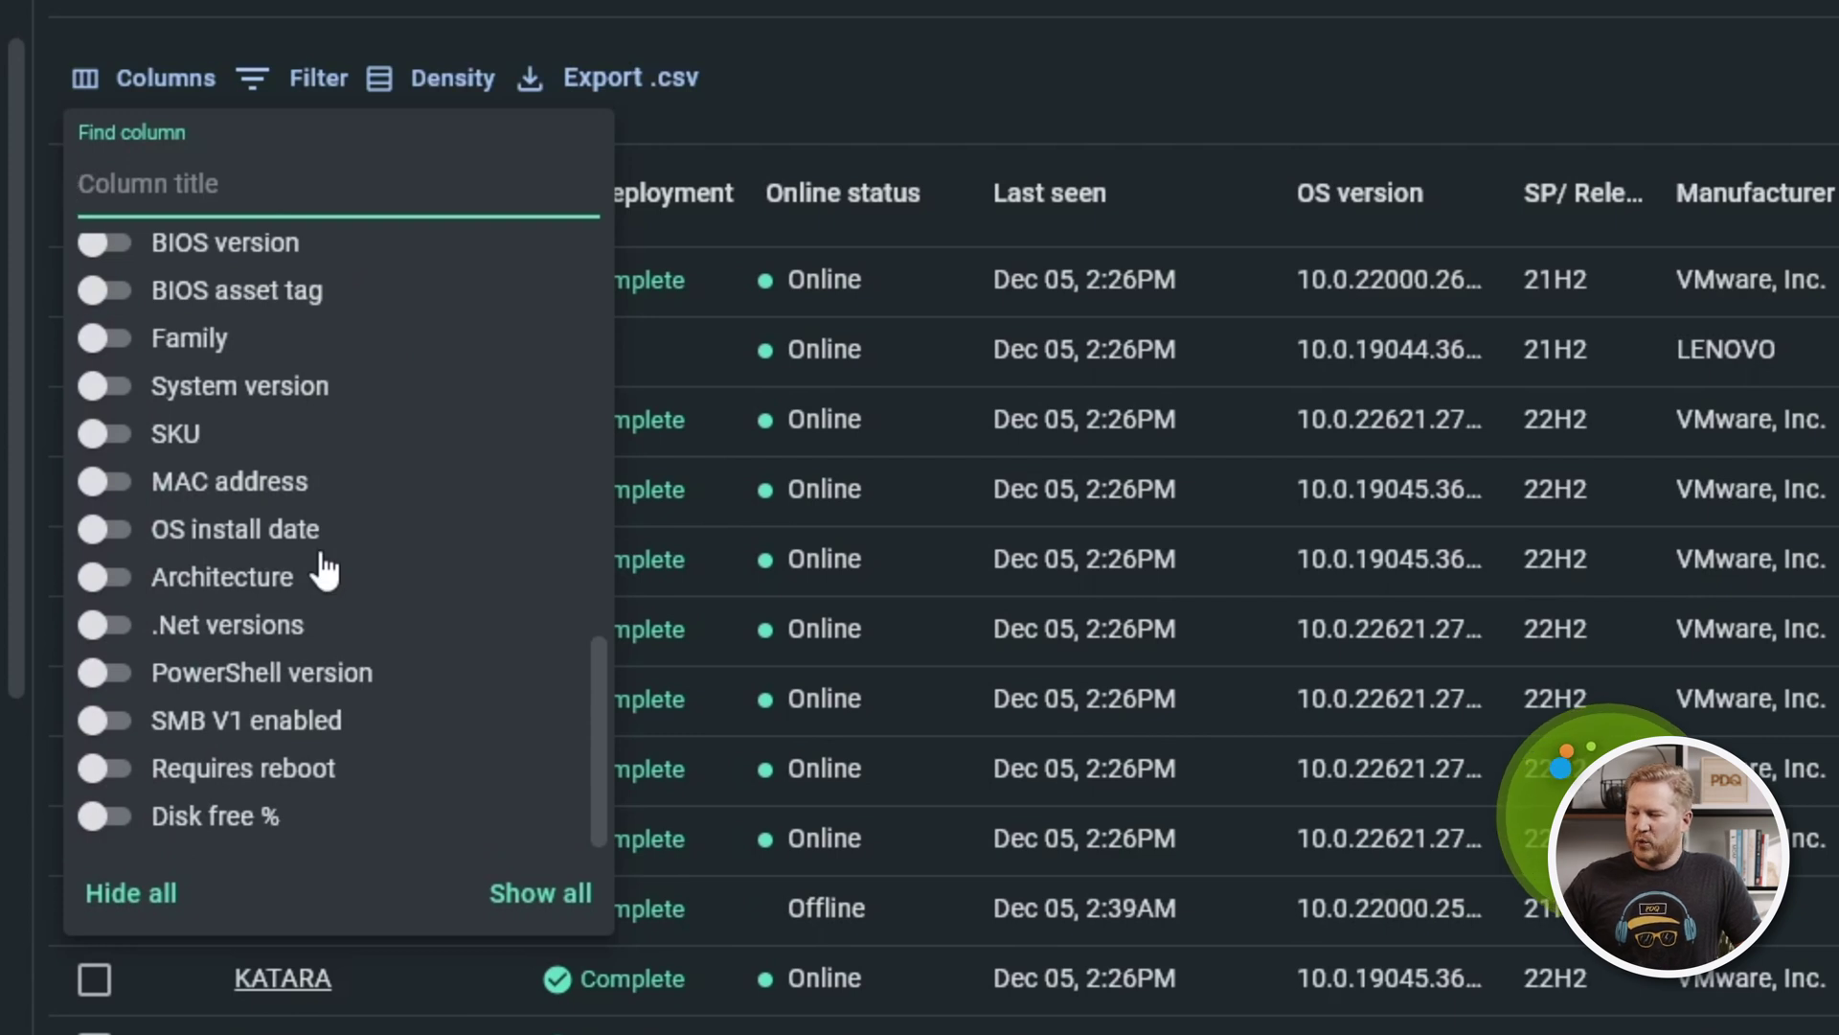
pyautogui.scroll(2, 370, 566)
pyautogui.scroll(-2, 373, 575)
pyautogui.click(111, 821)
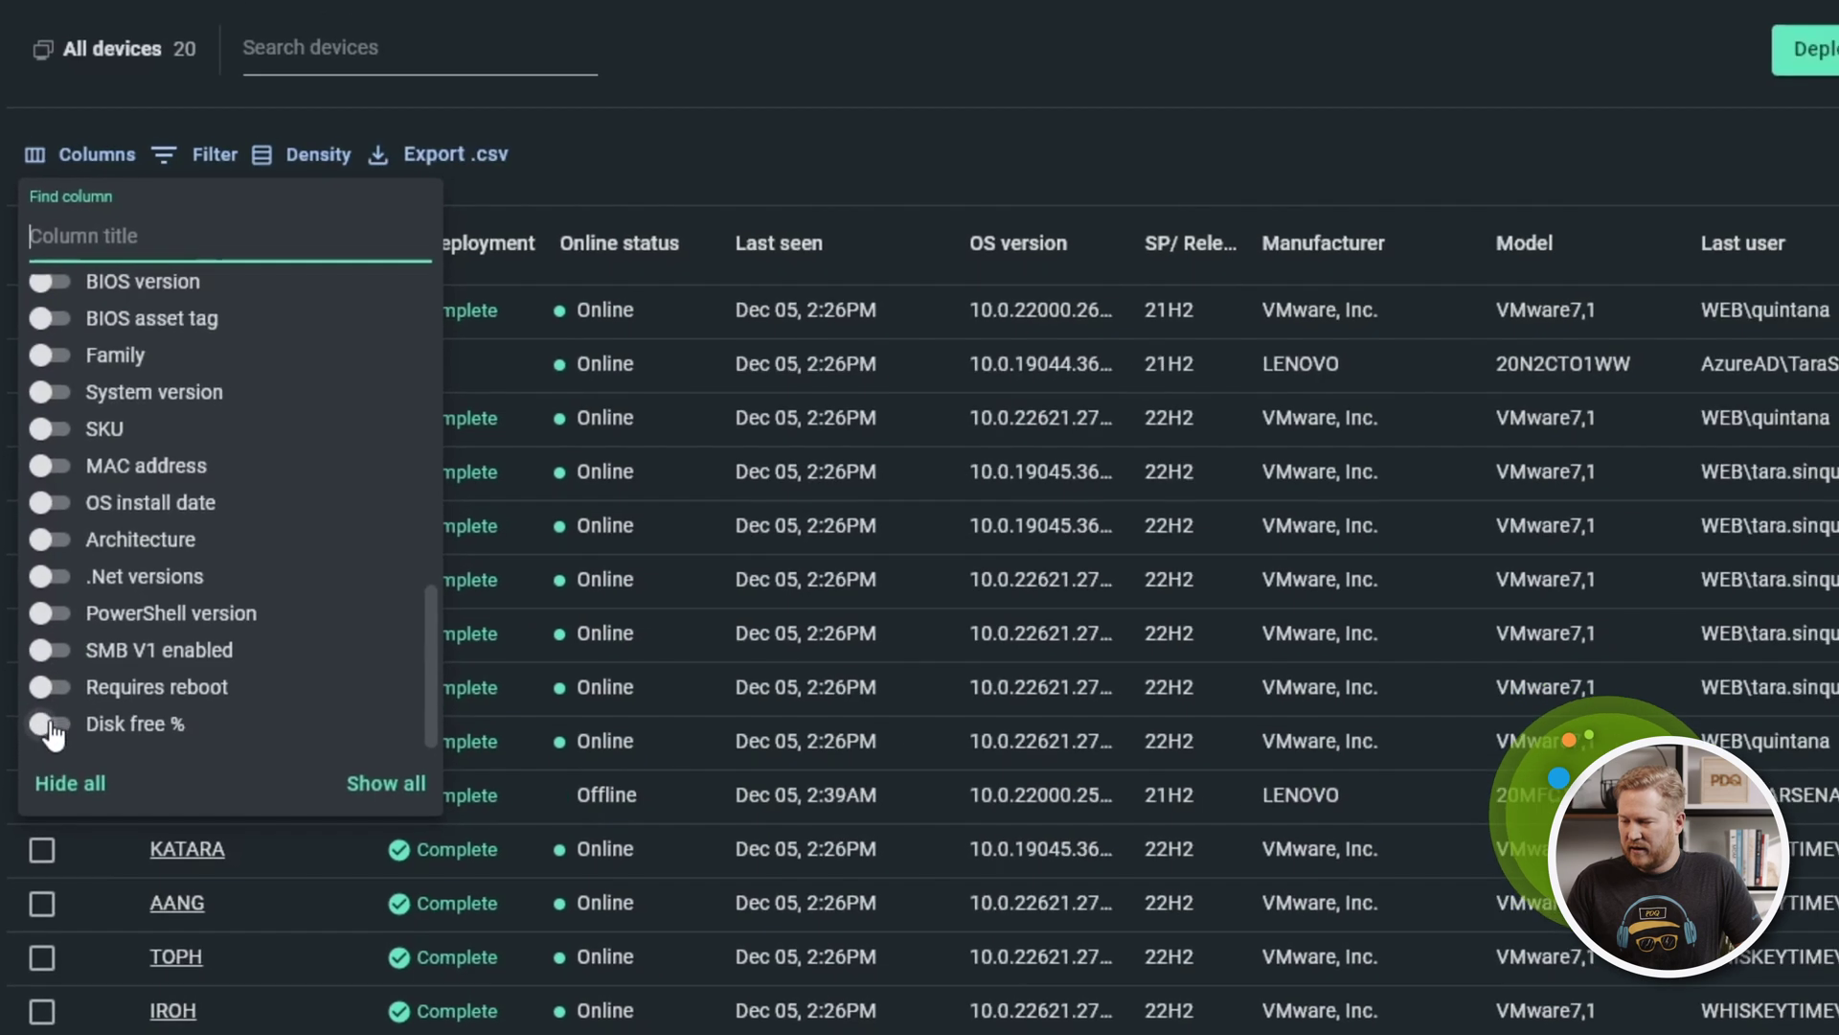
pyautogui.click(53, 724)
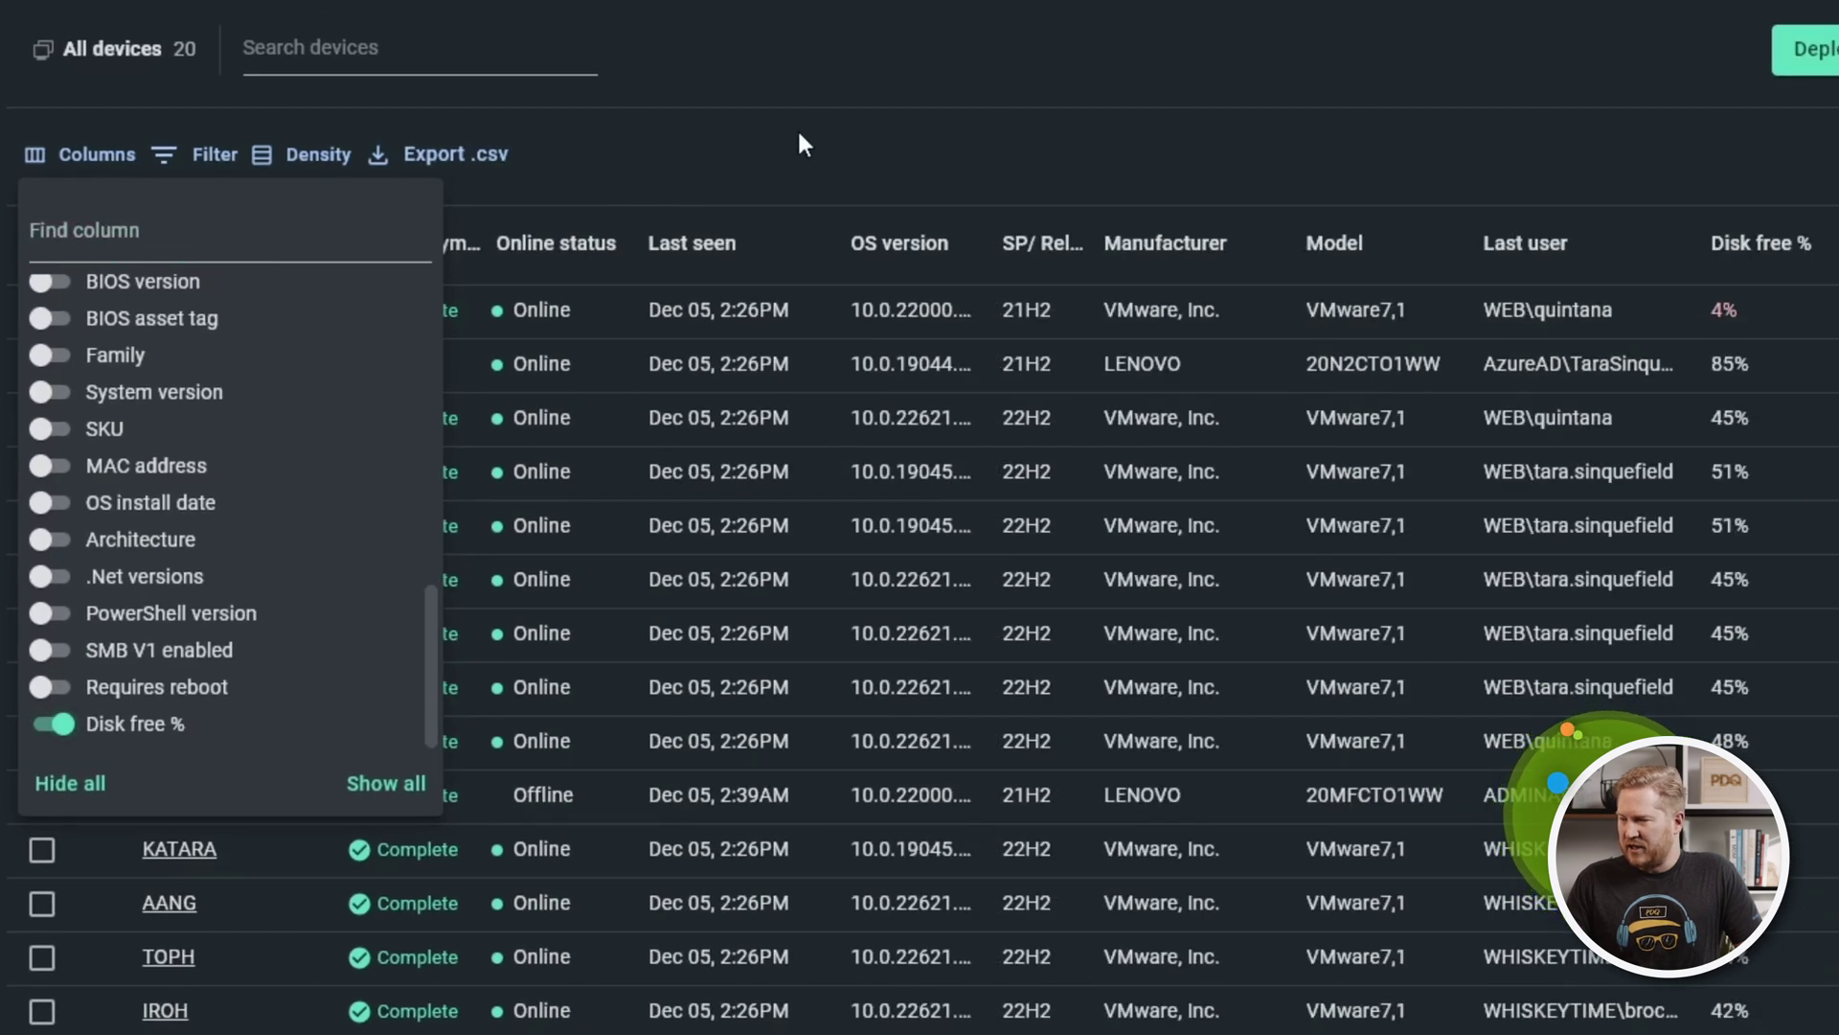
pyautogui.click(826, 151)
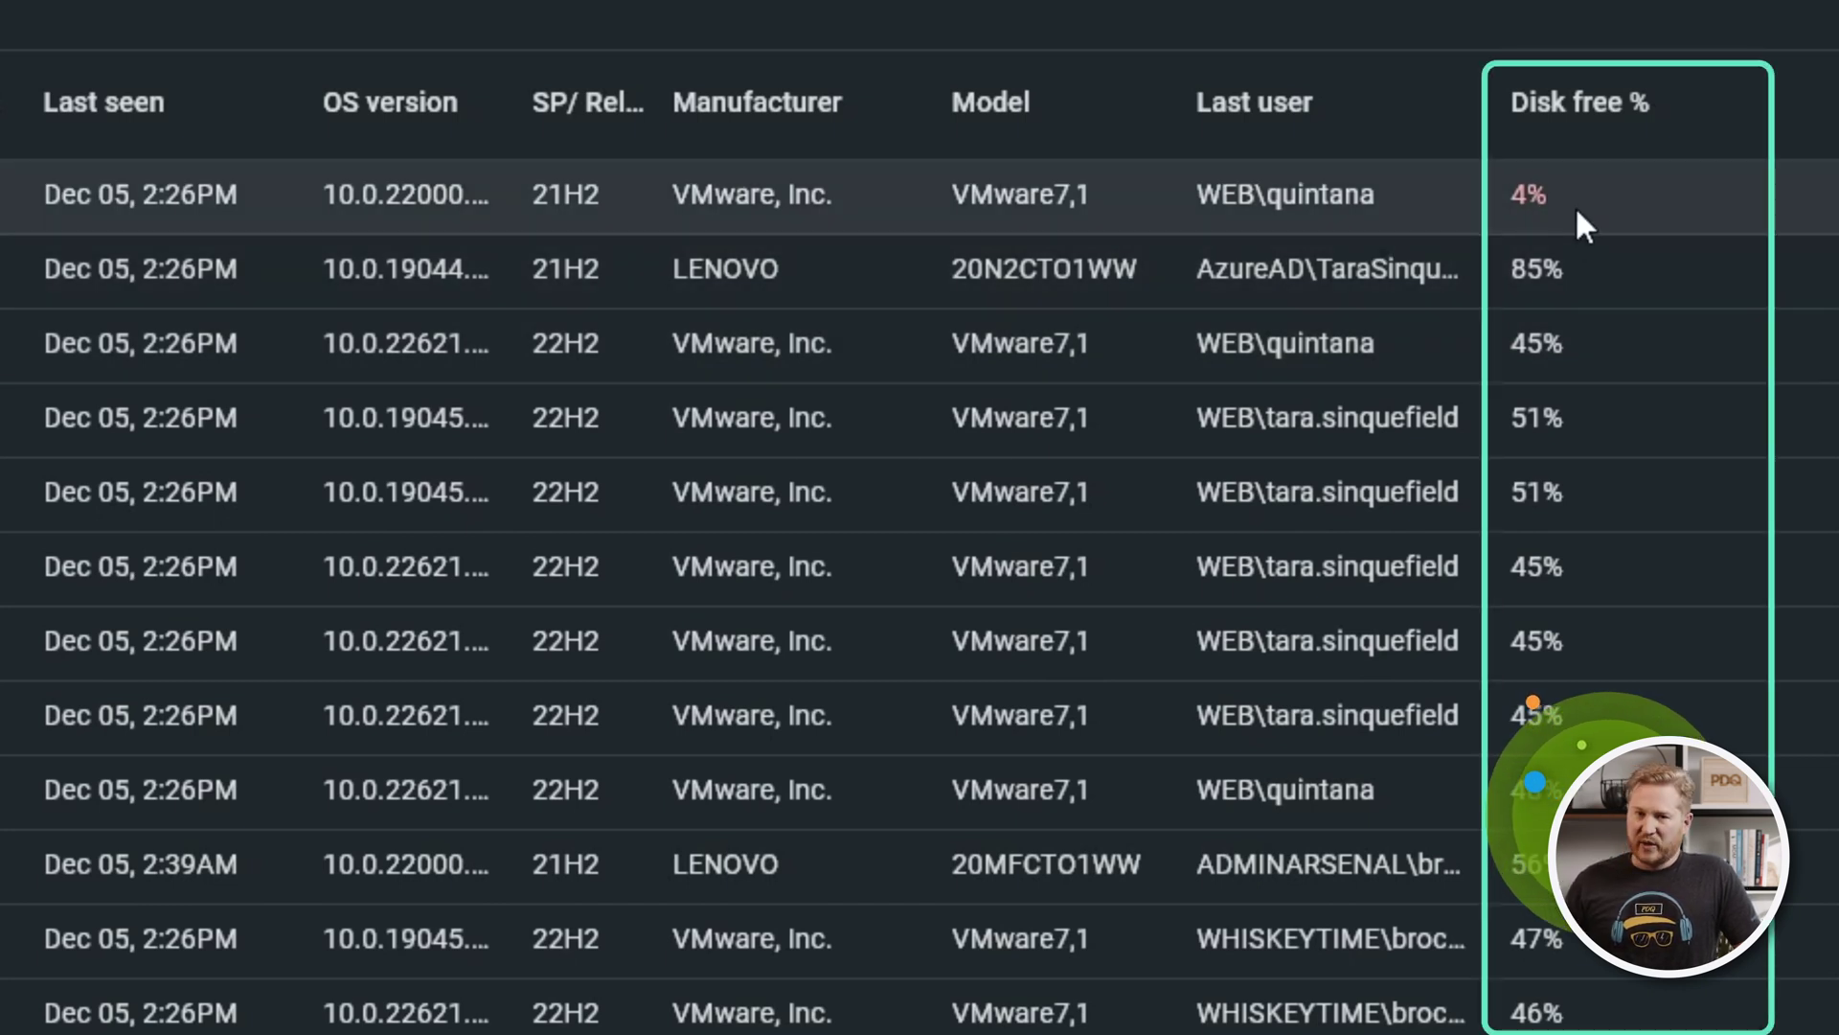
pyautogui.click(1585, 113)
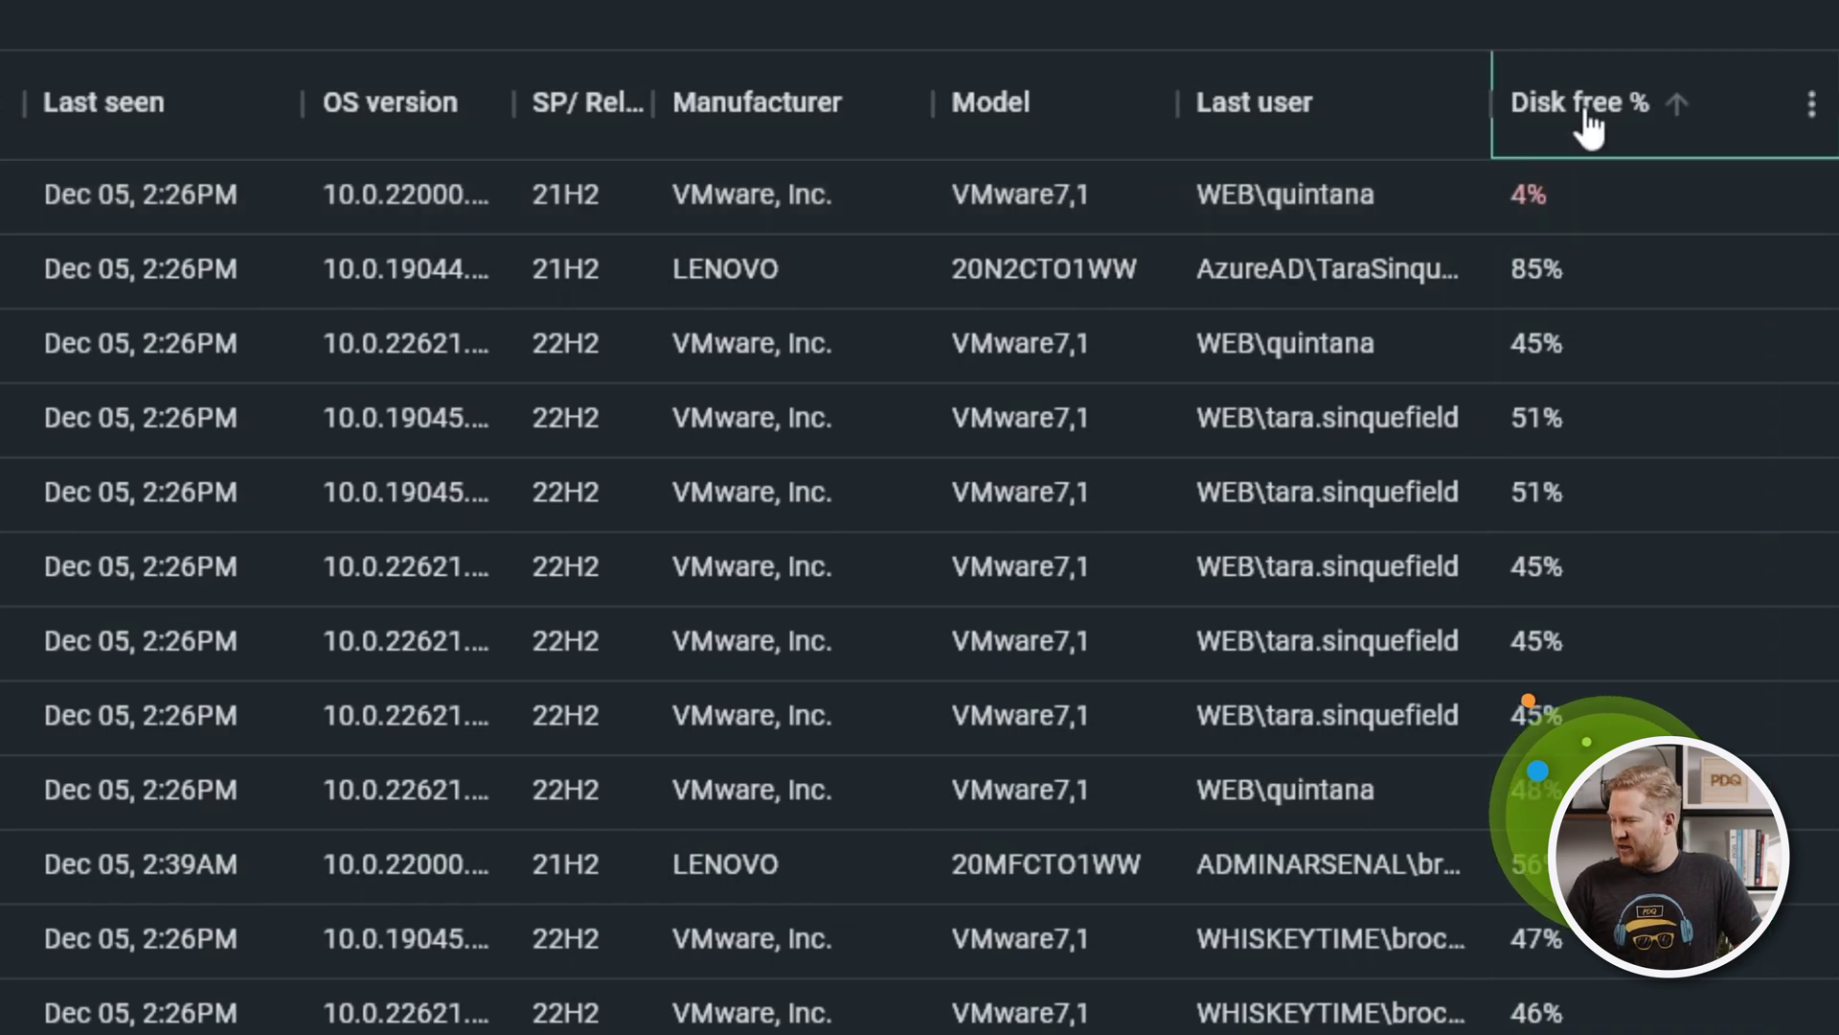
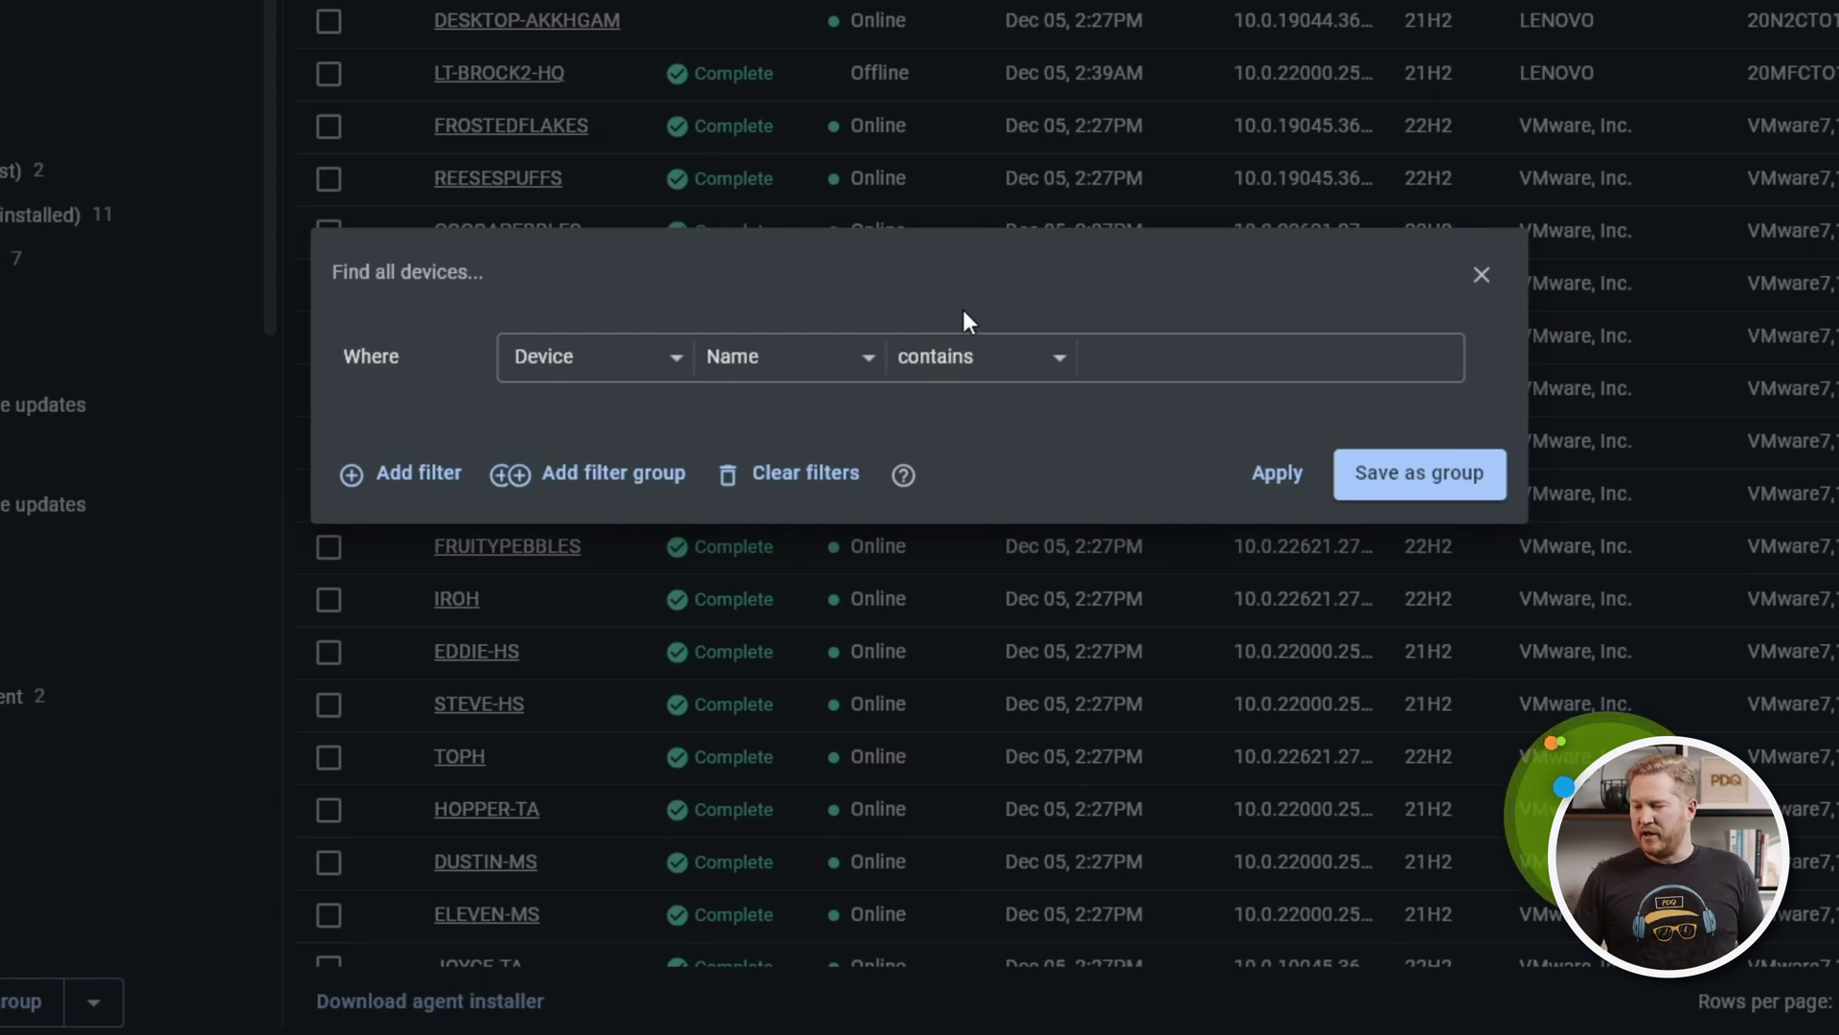
# Filter the device list to devices whose software name contains Chrome
pyautogui.click(654, 357)
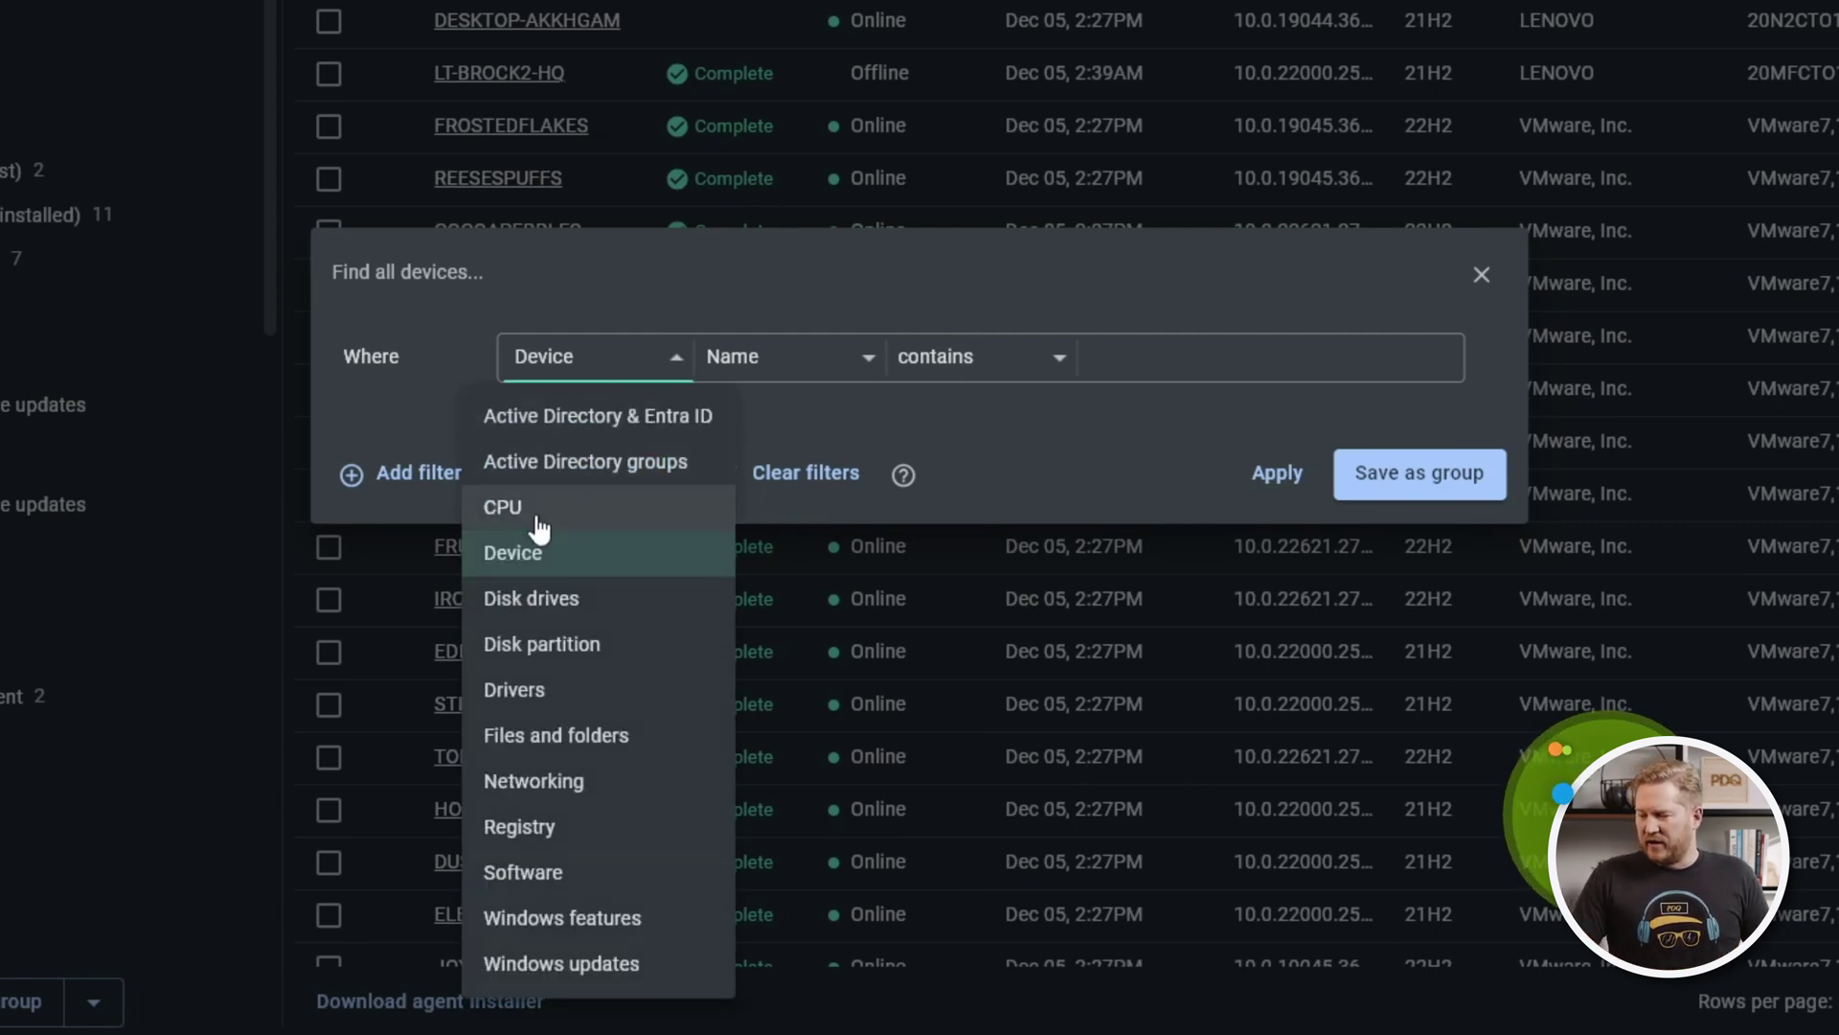
pyautogui.click(520, 874)
pyautogui.click(1181, 354)
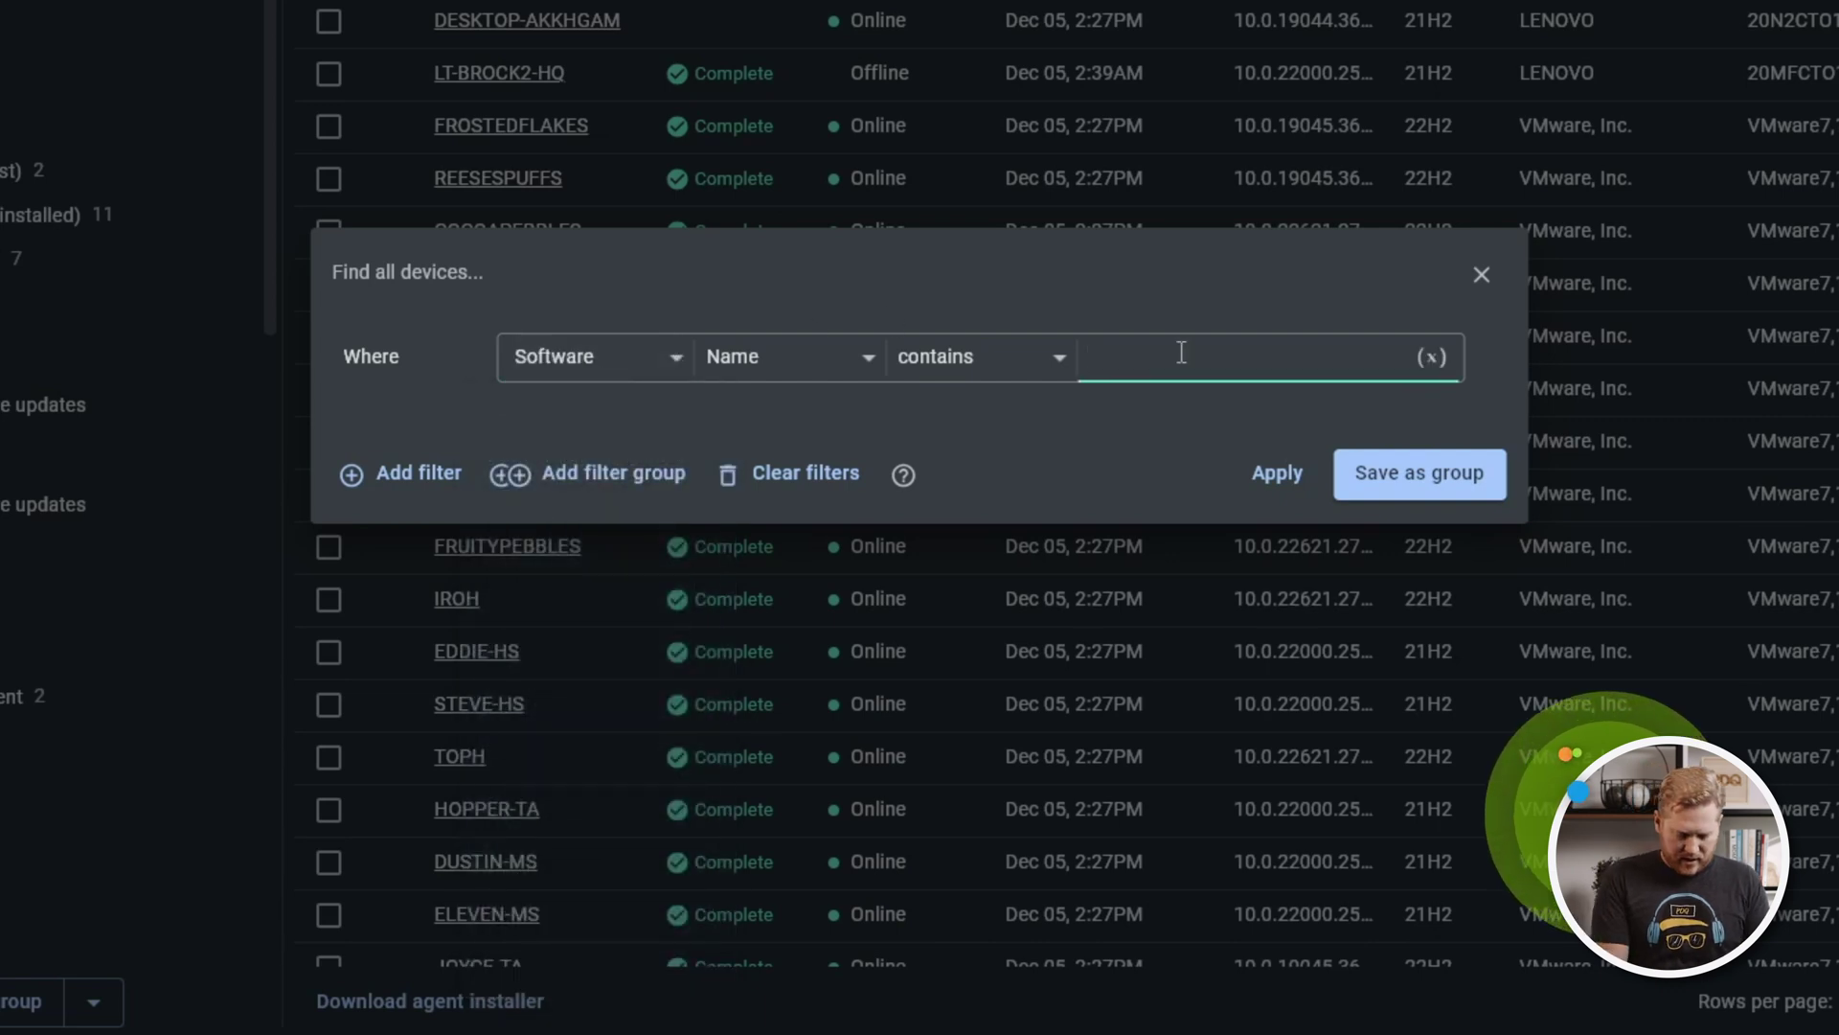
pyautogui.write('Chrome')
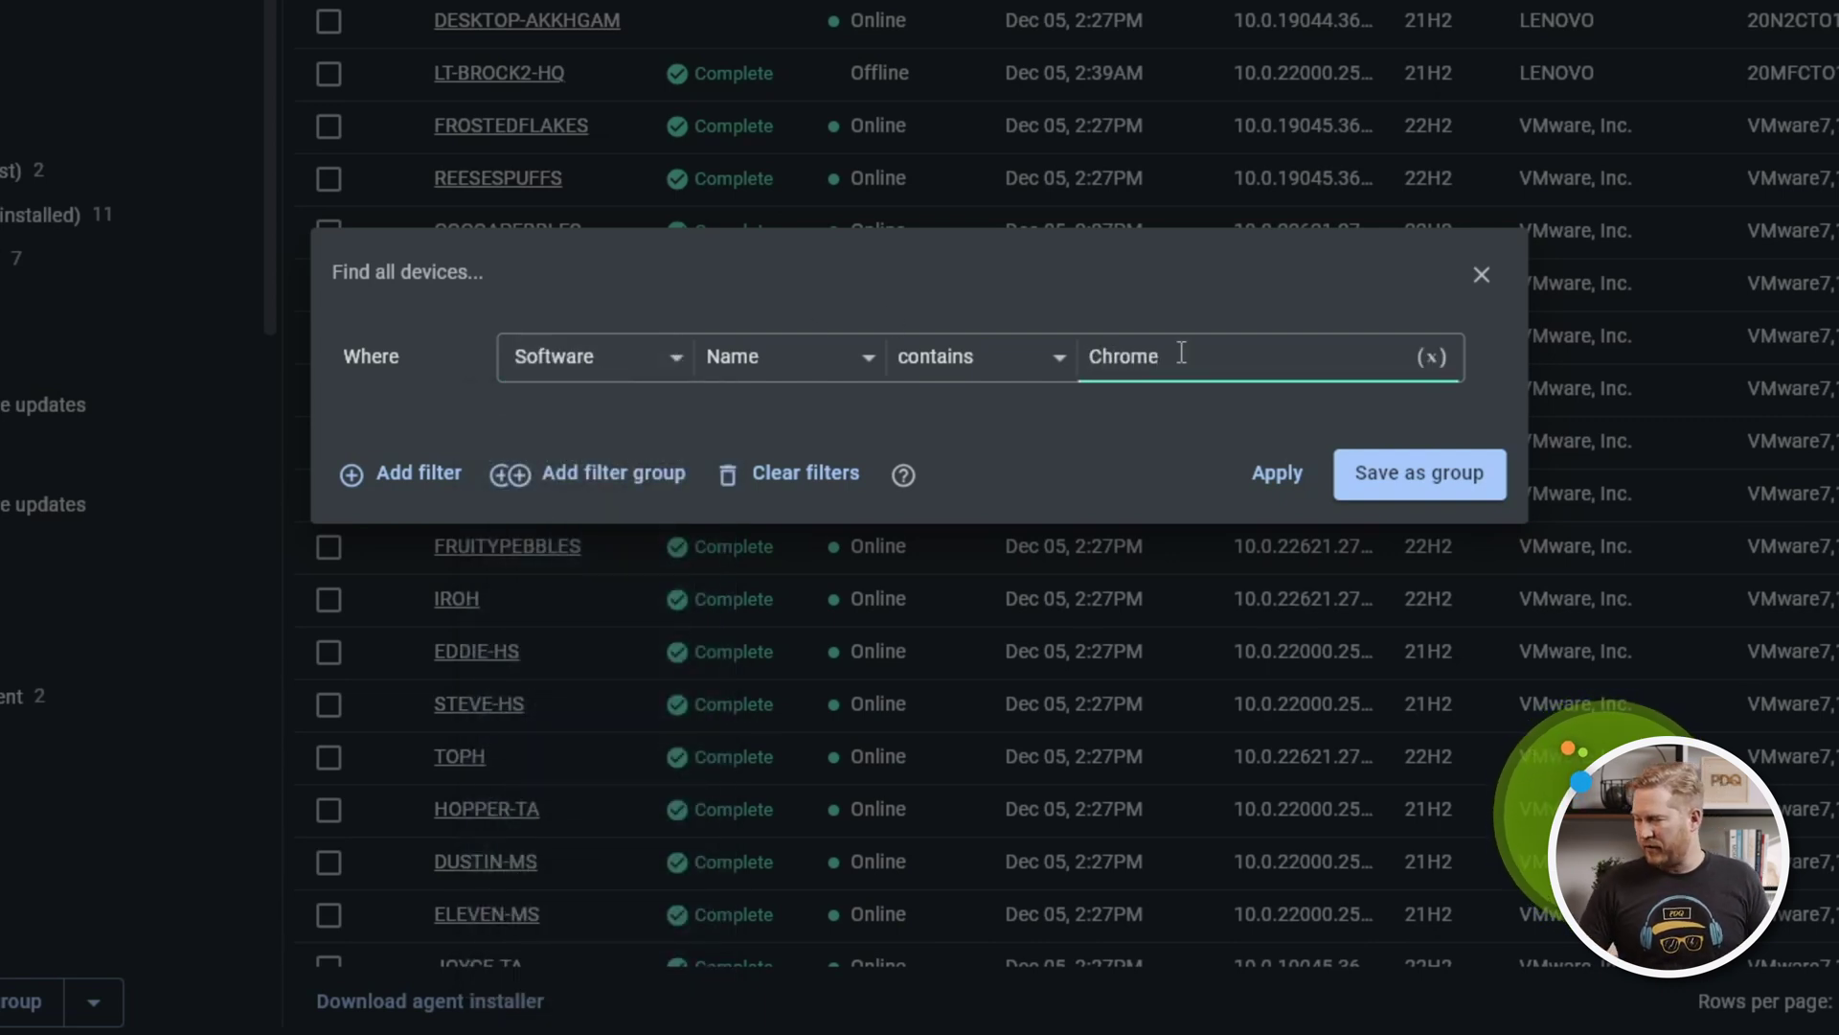
pyautogui.click(1279, 474)
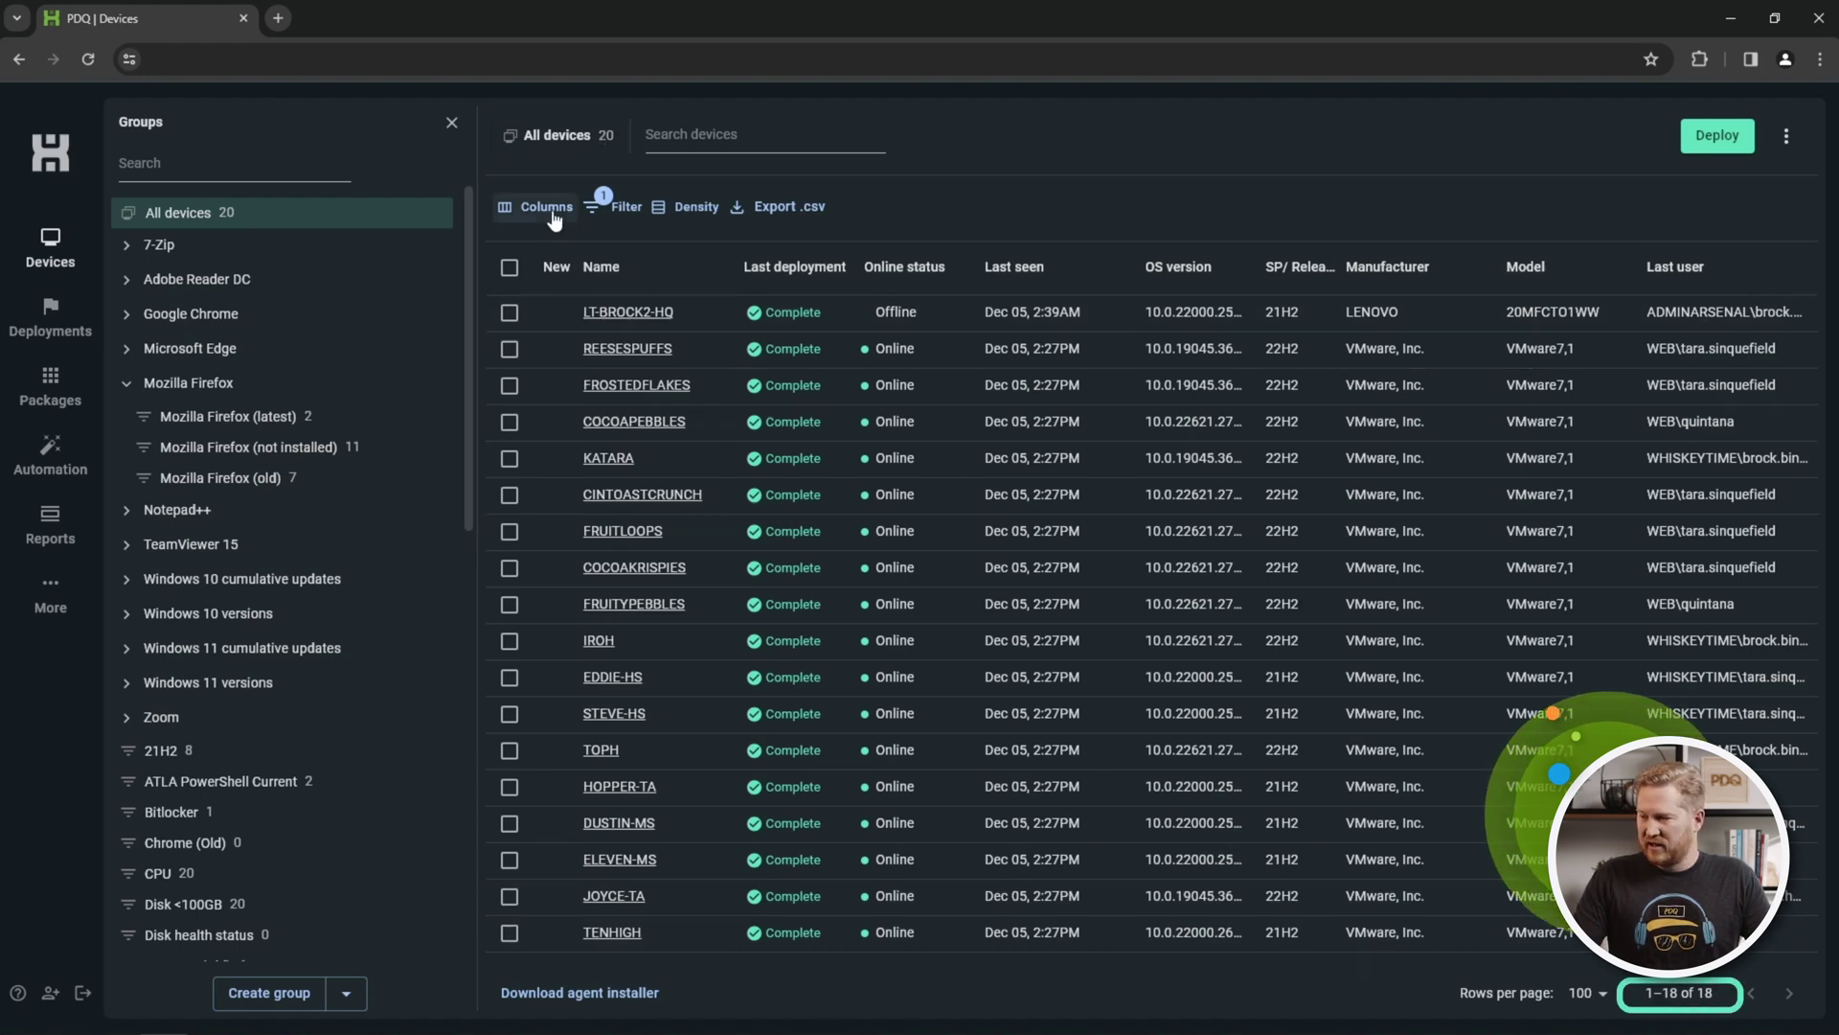
# Change the filter to find devices whose software name contains Firefox and apply it
pyautogui.click(618, 208)
pyautogui.doubleClick(1164, 544)
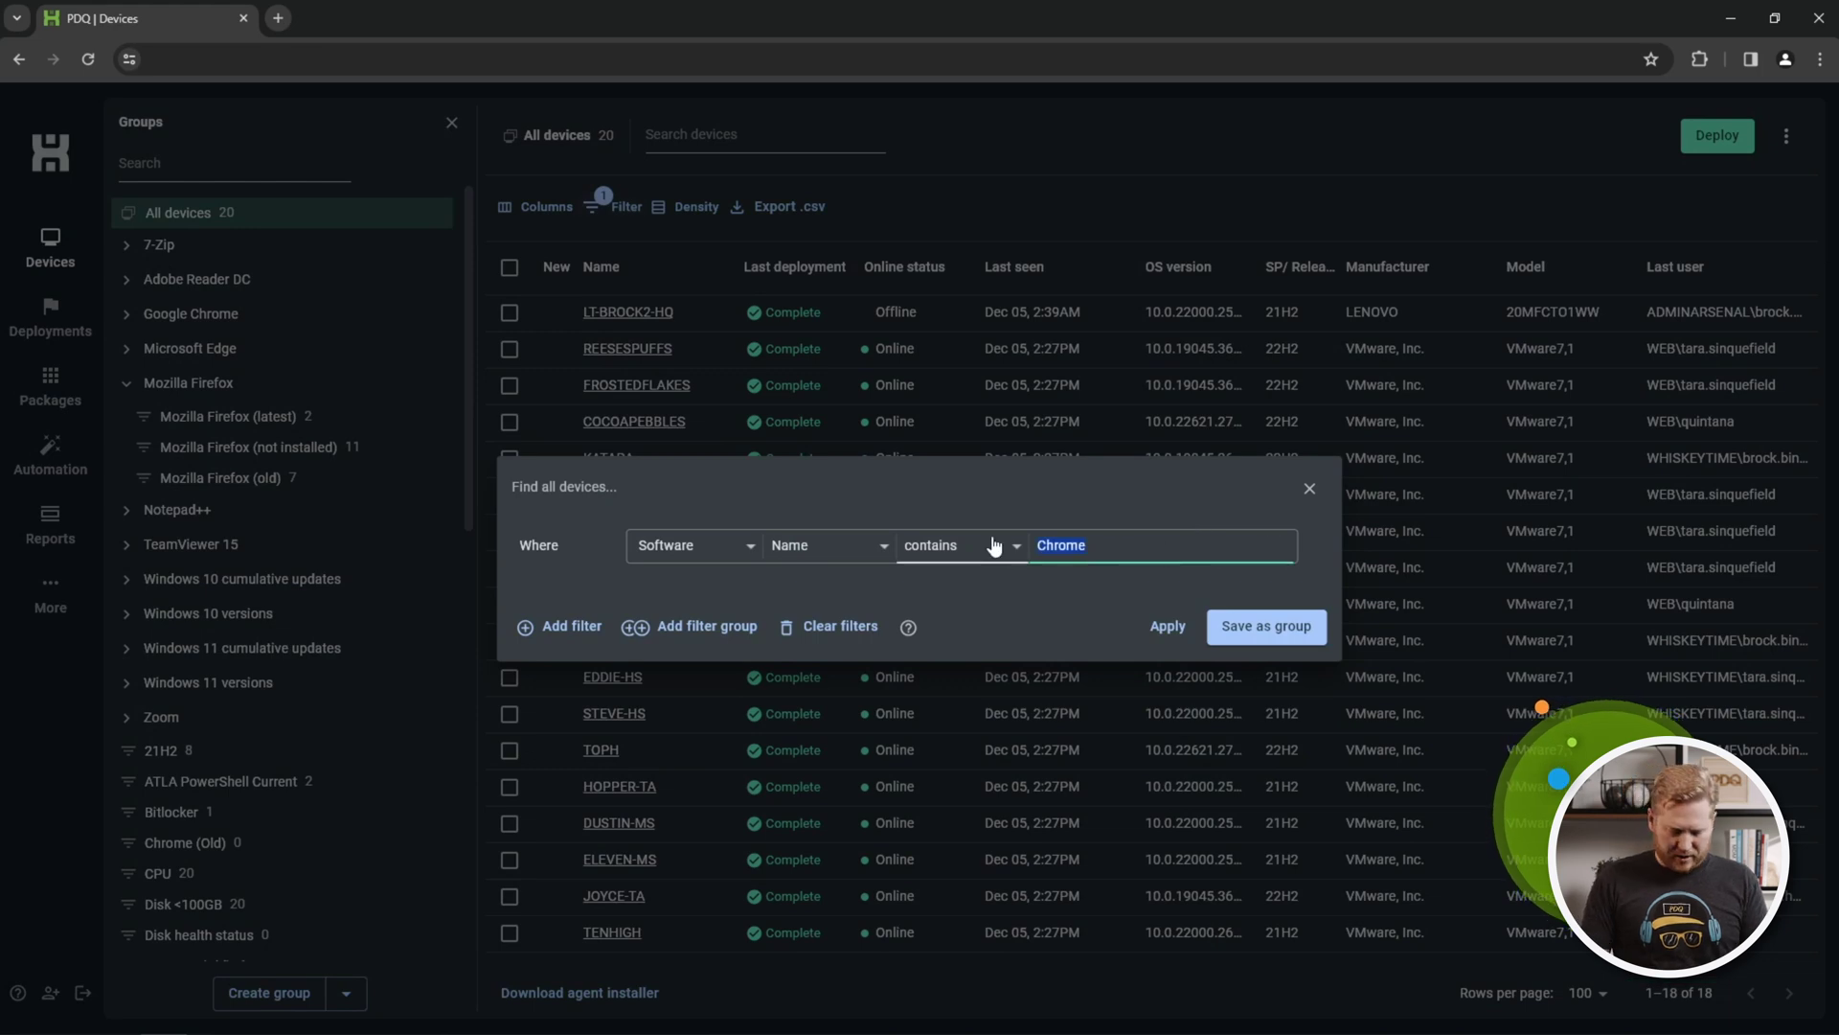
pyautogui.write('Firefox')
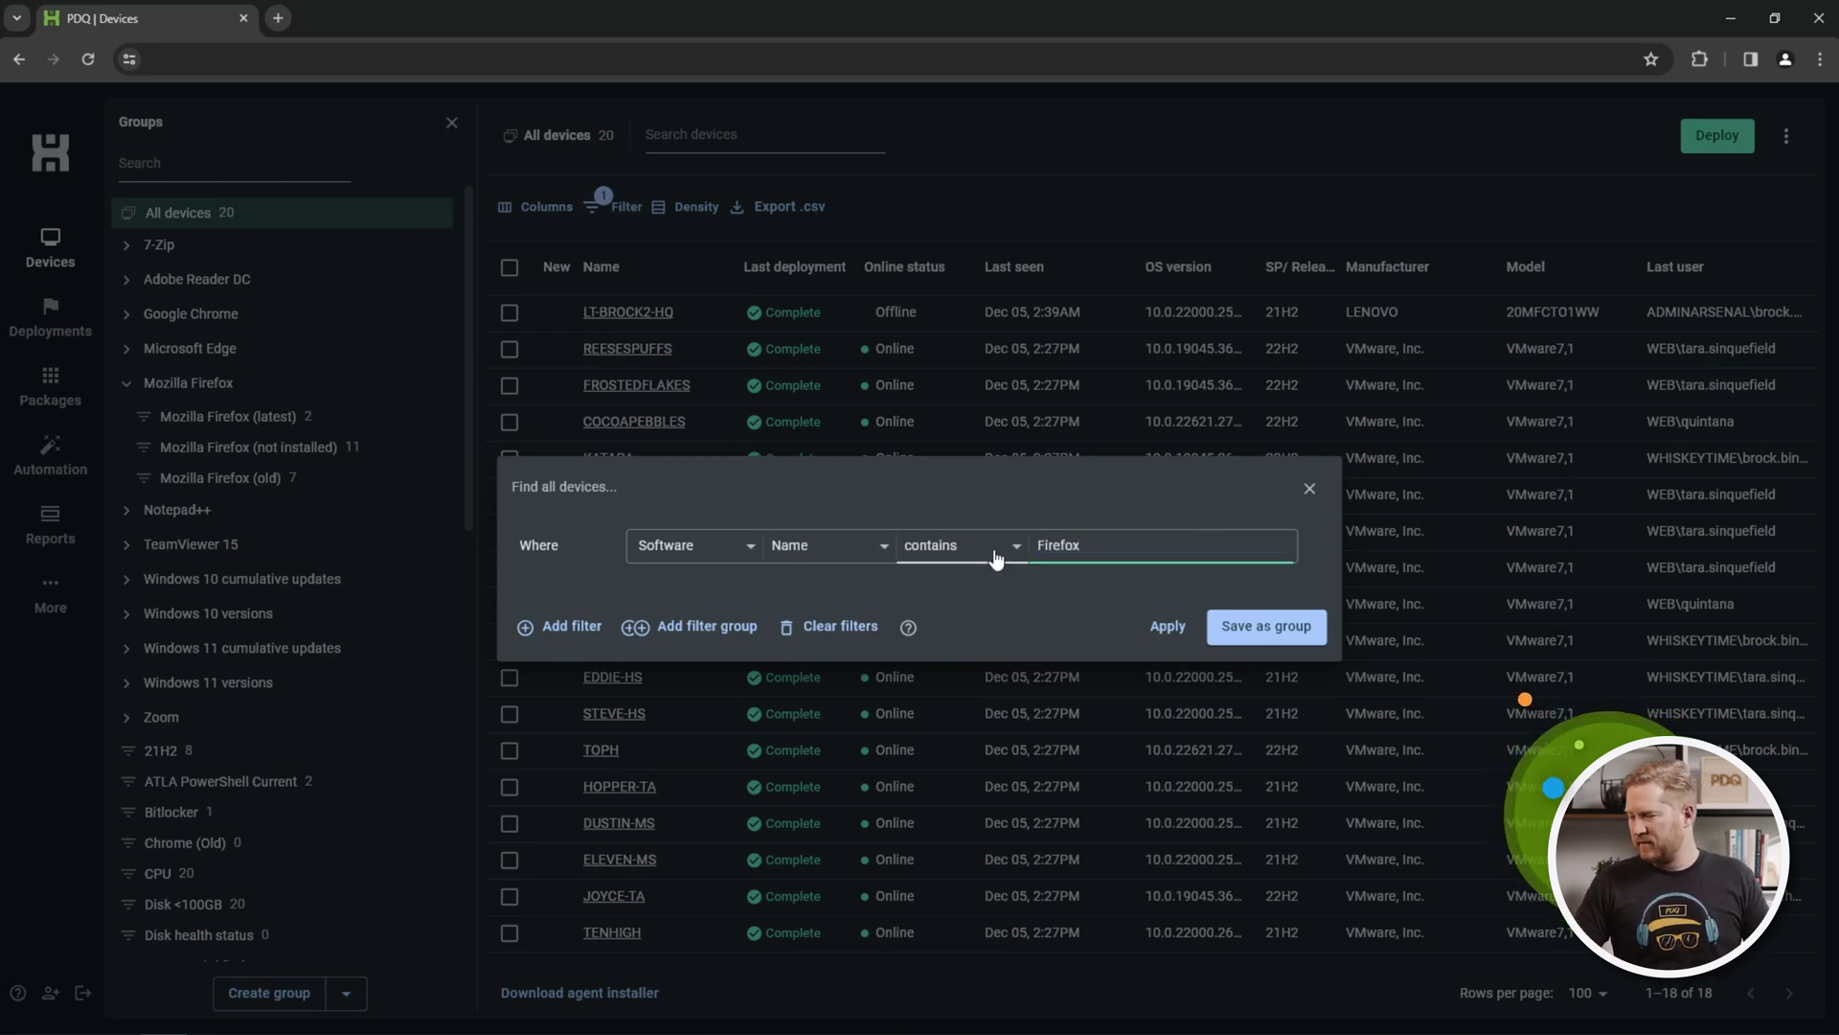
pyautogui.click(1170, 632)
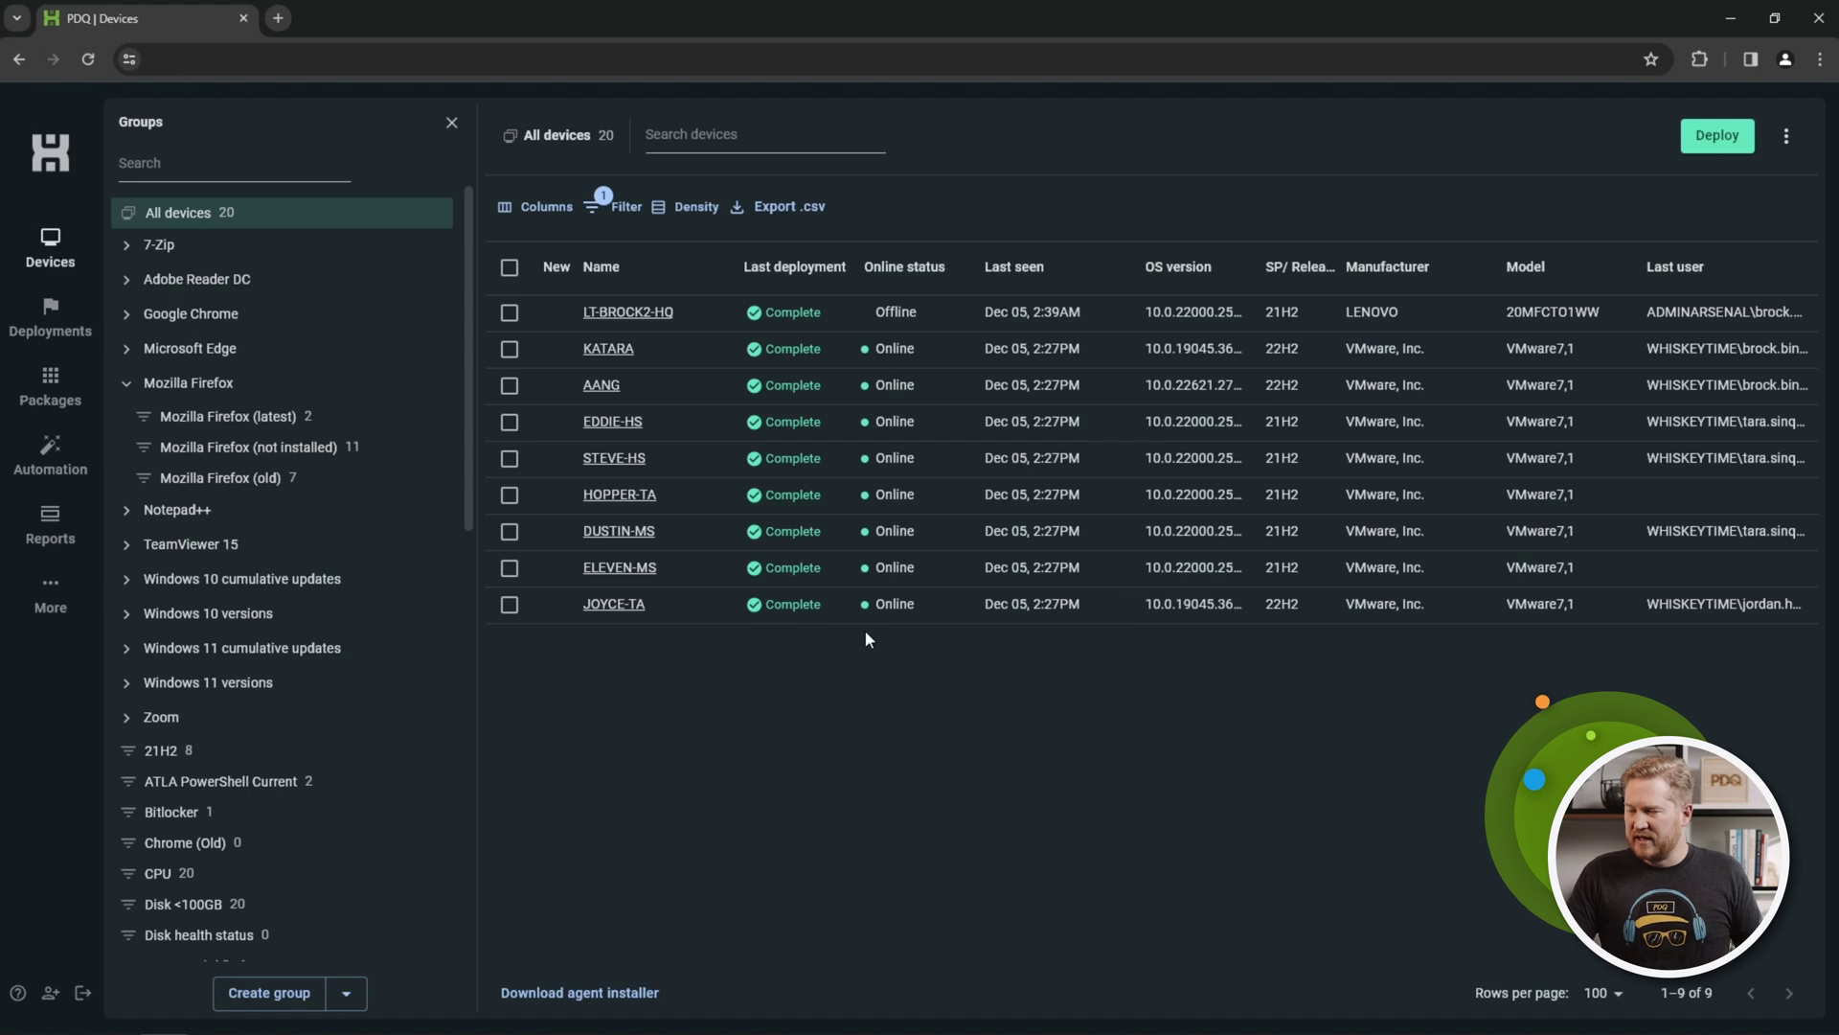
# Add an OR condition for software name contains Chrome to the Firefox filter and apply both
pyautogui.click(611, 209)
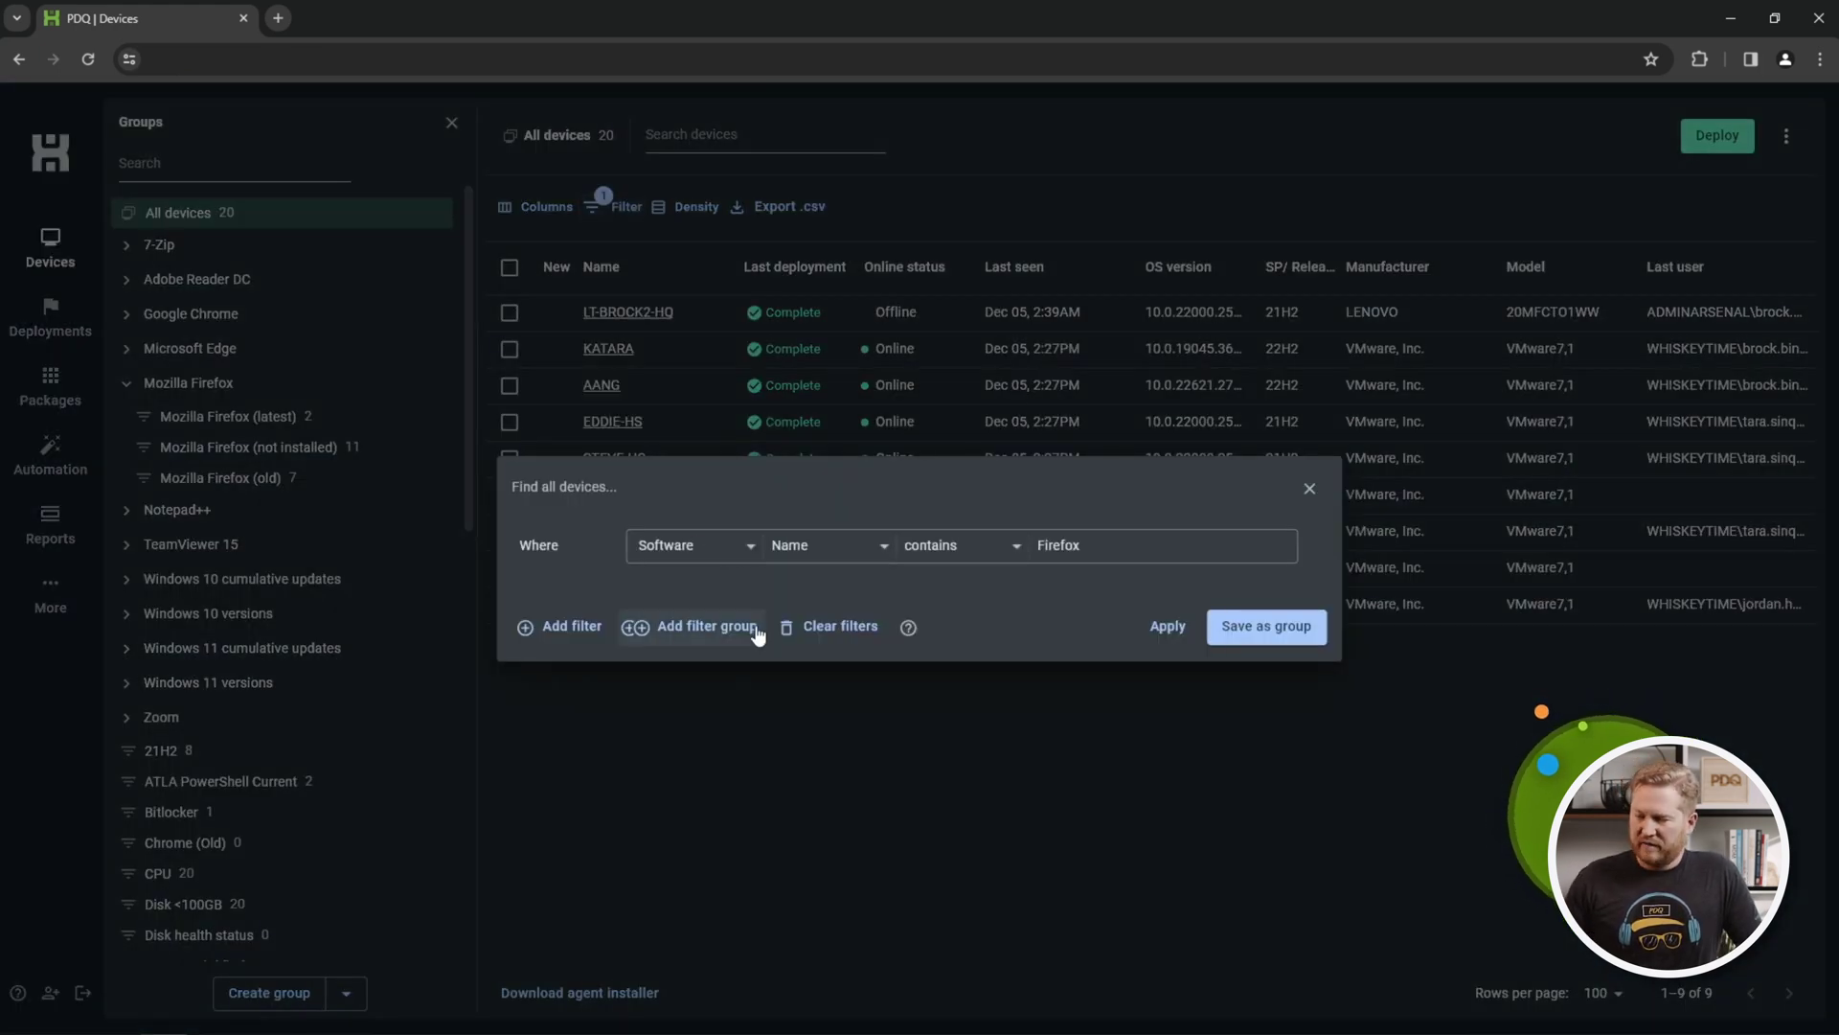
pyautogui.click(565, 626)
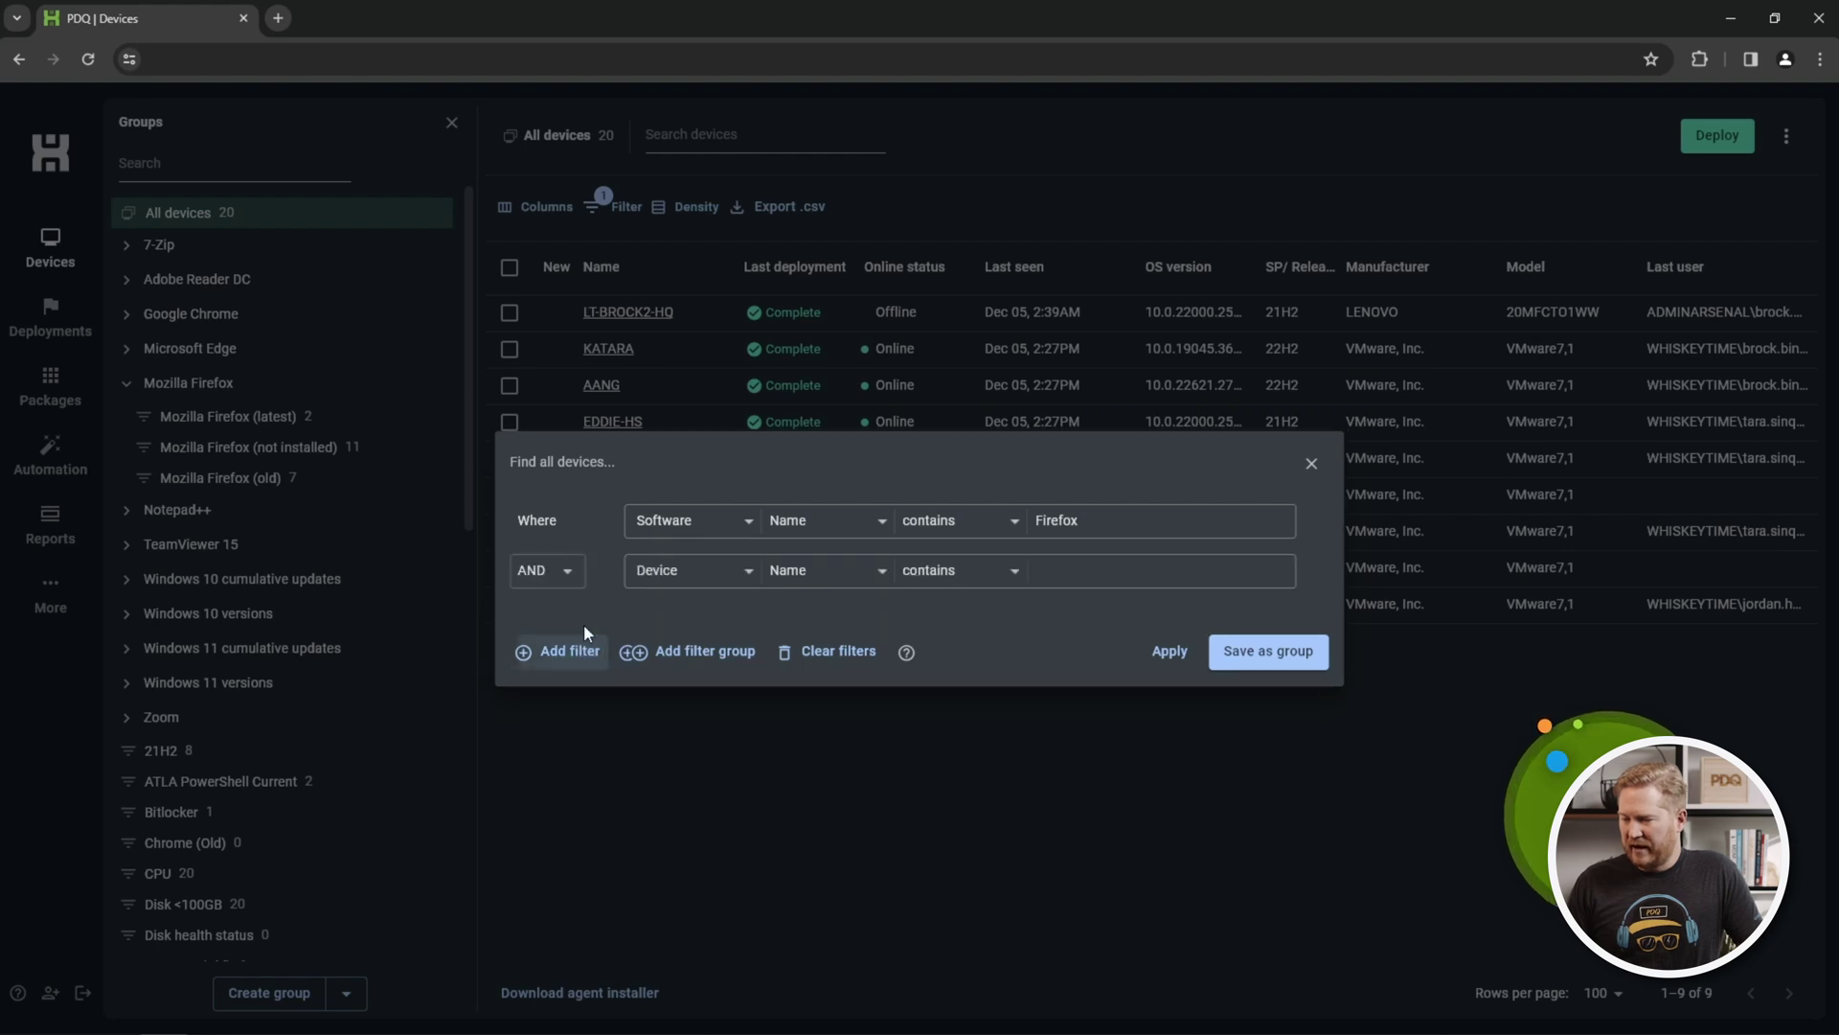
pyautogui.click(575, 575)
pyautogui.click(534, 611)
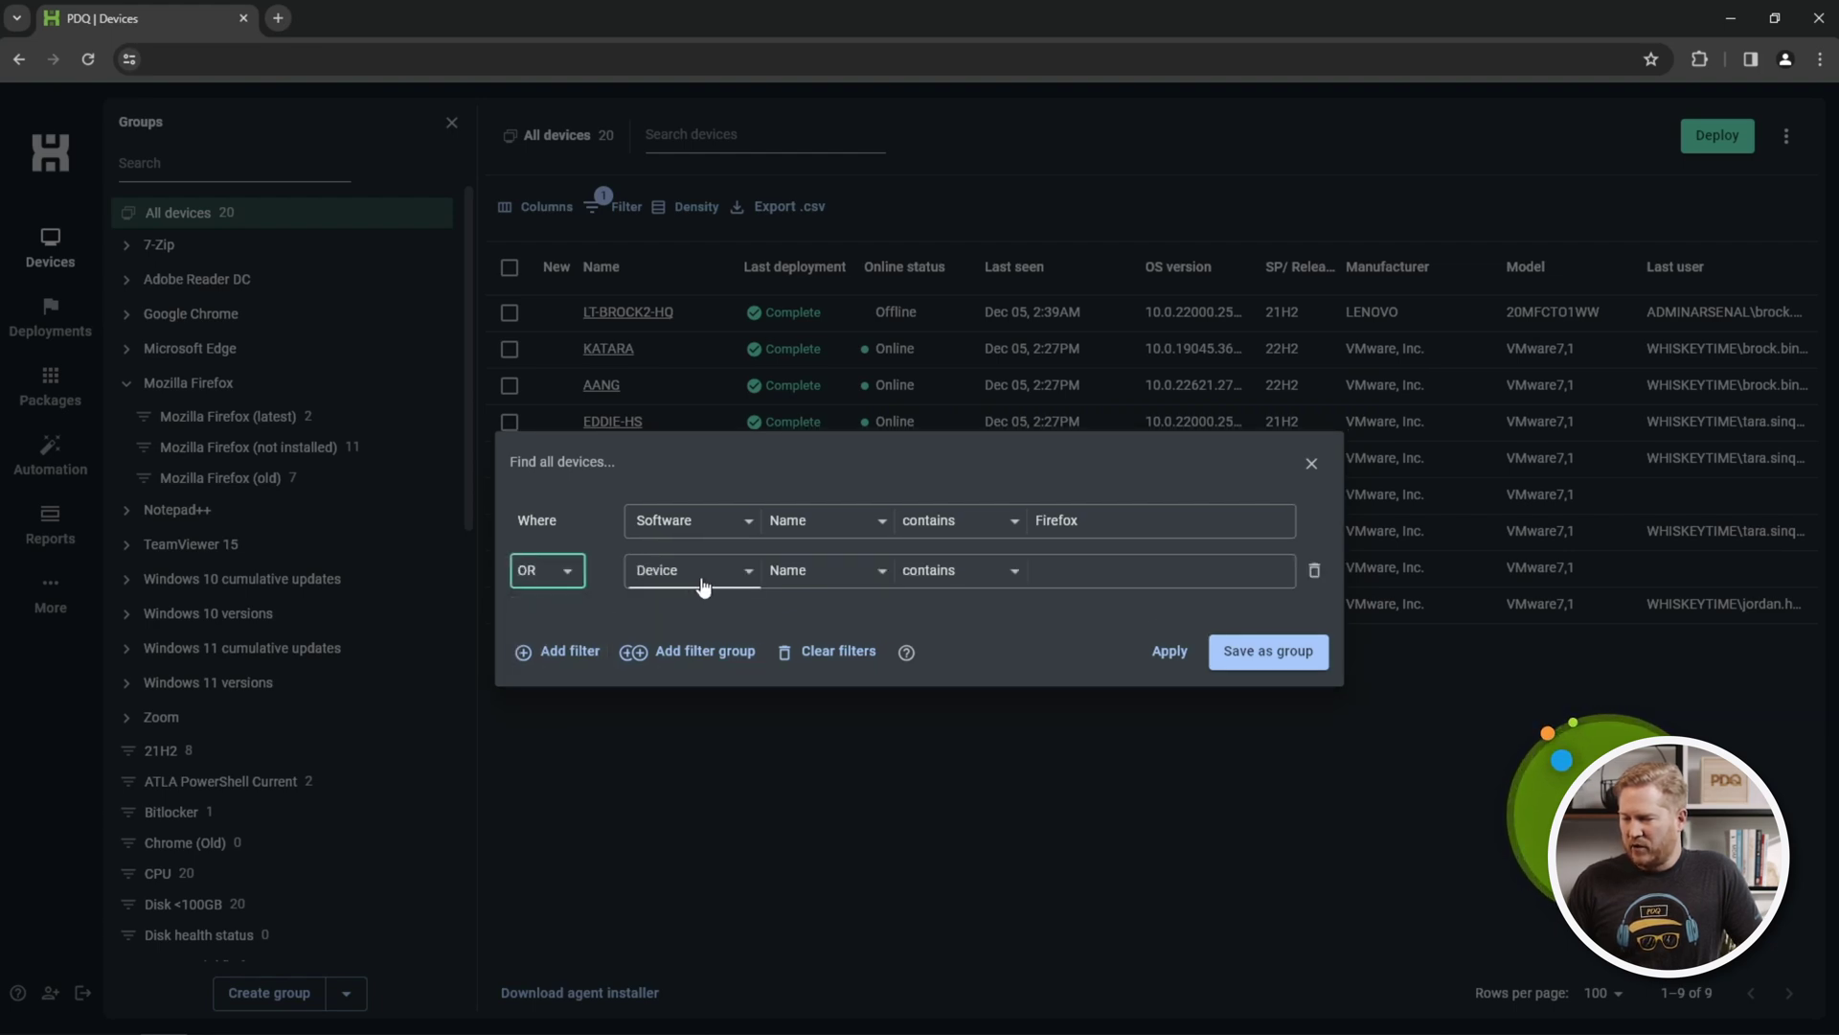
pyautogui.click(721, 576)
pyautogui.click(641, 927)
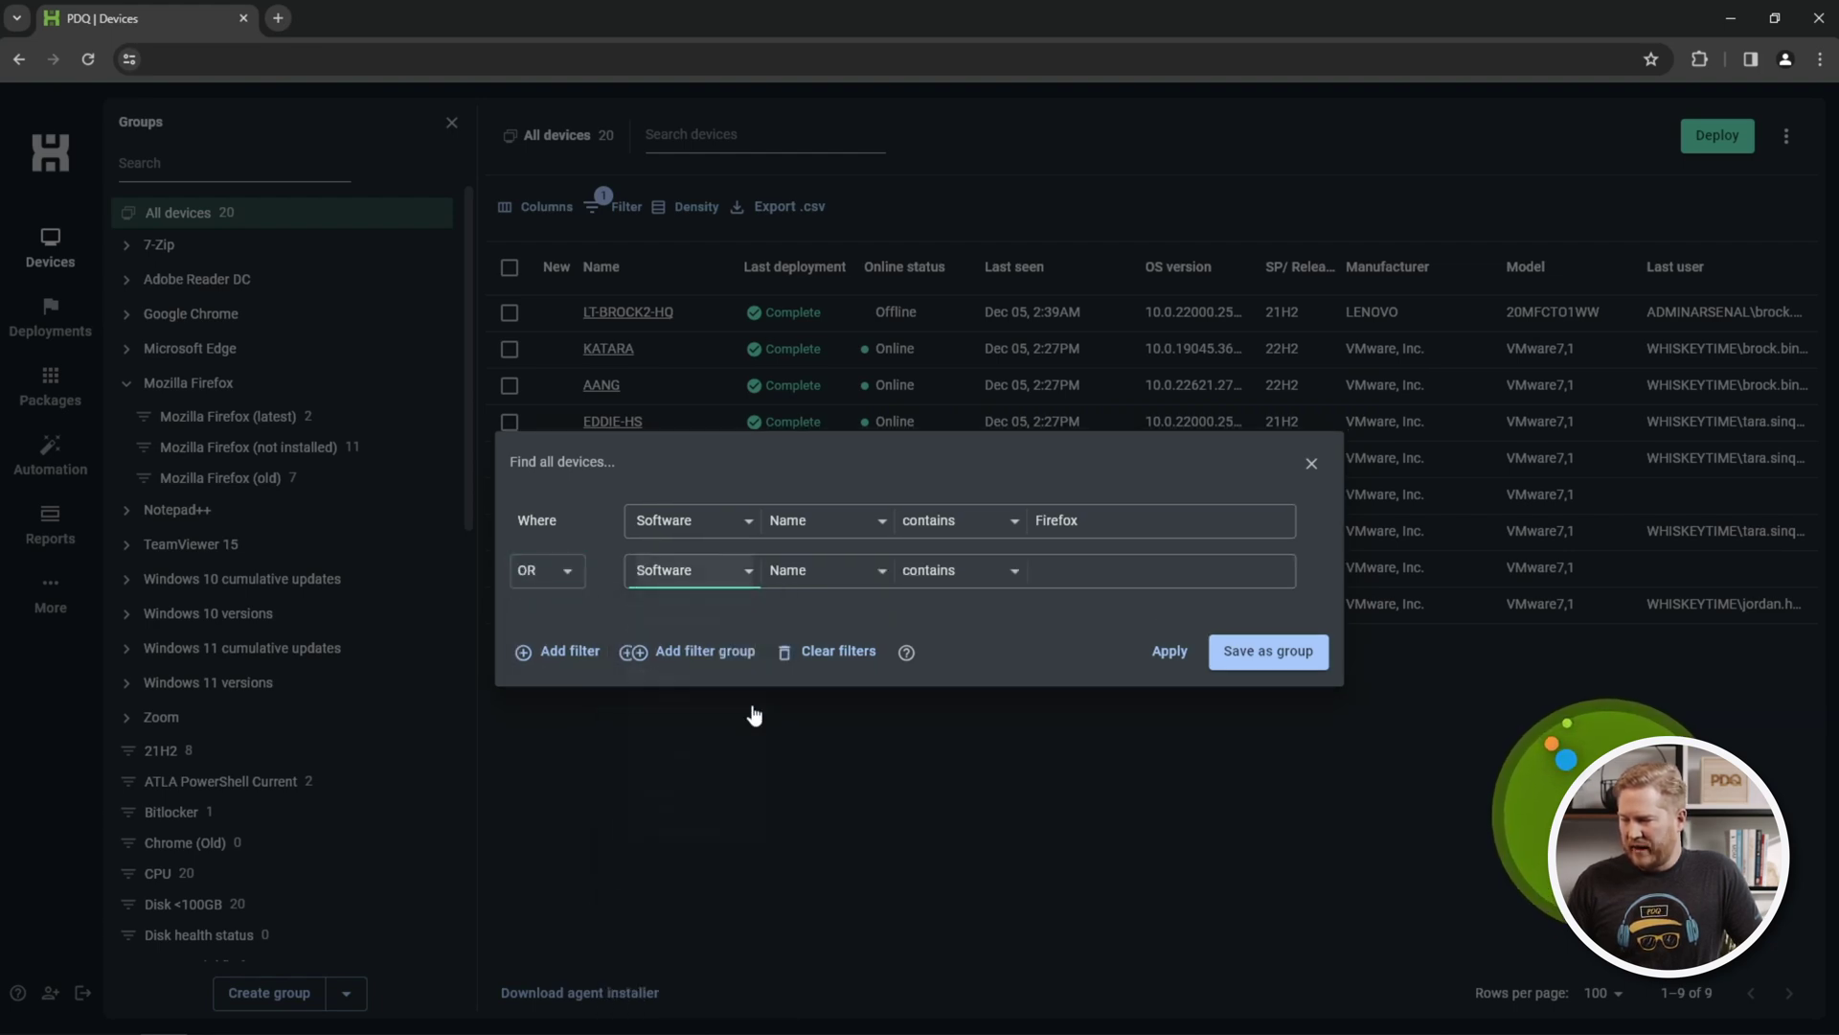
pyautogui.click(1086, 576)
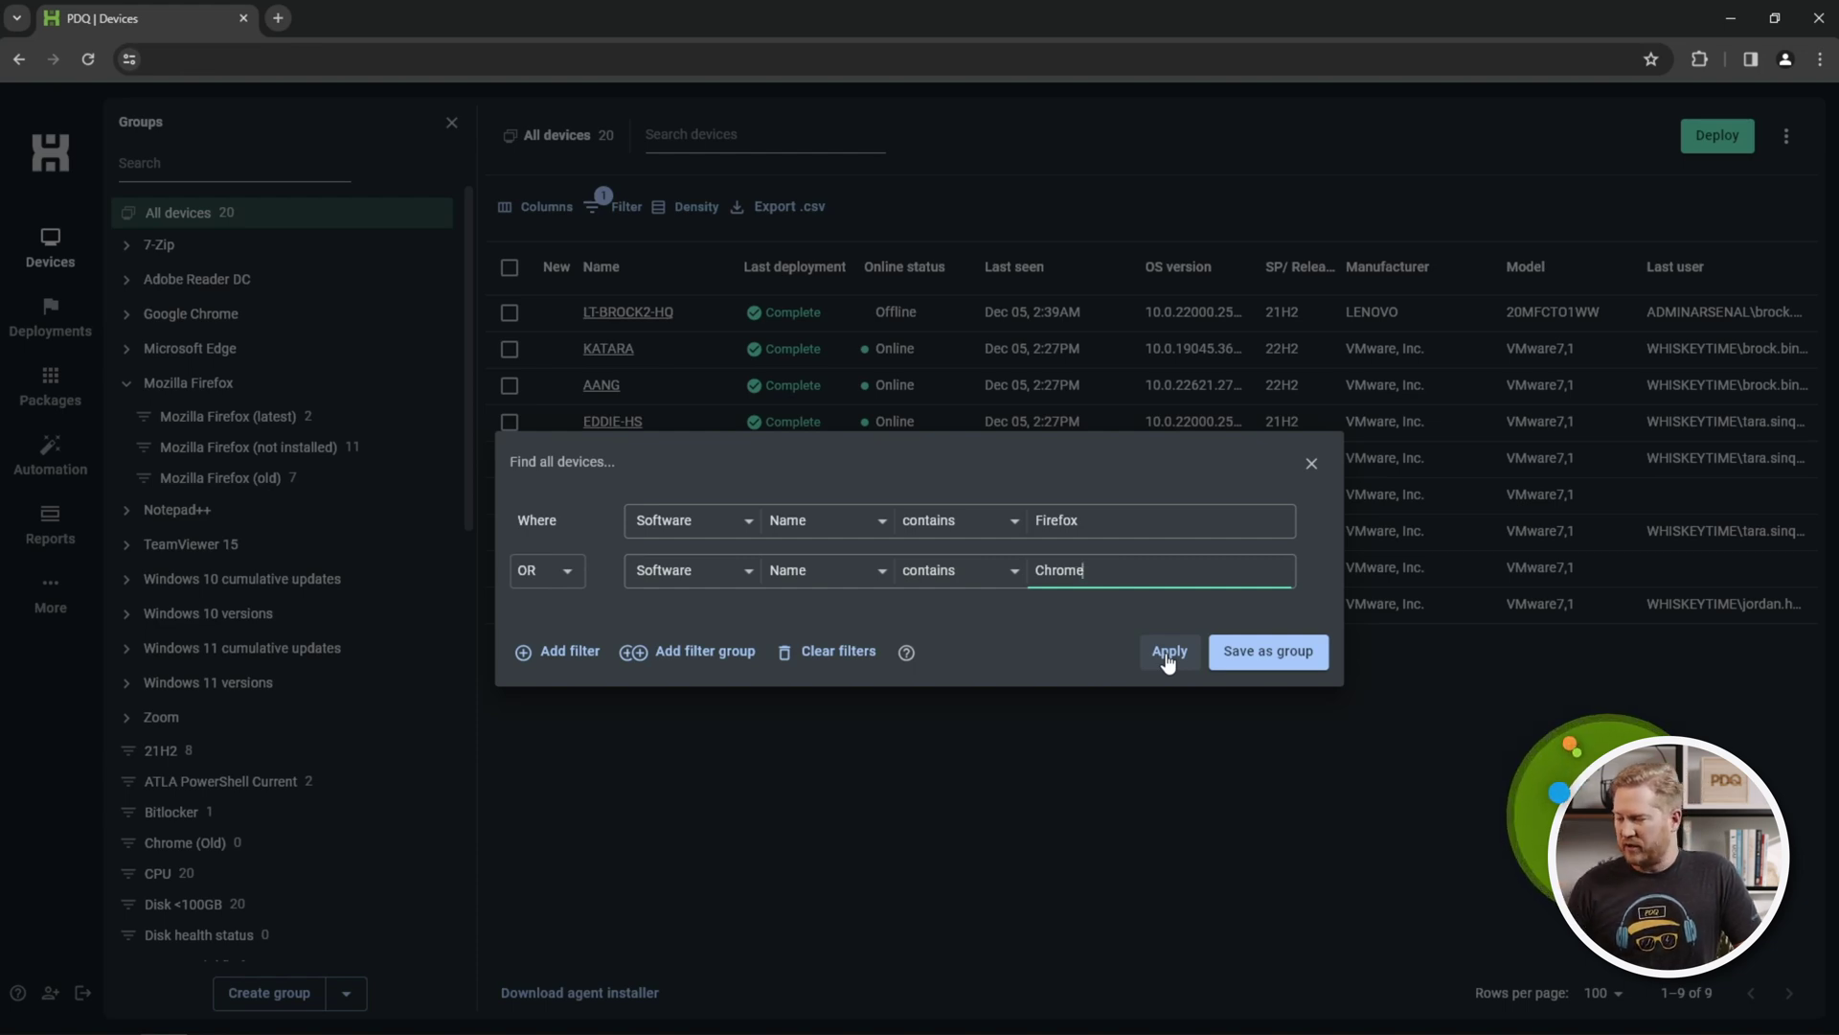
pyautogui.click(1169, 652)
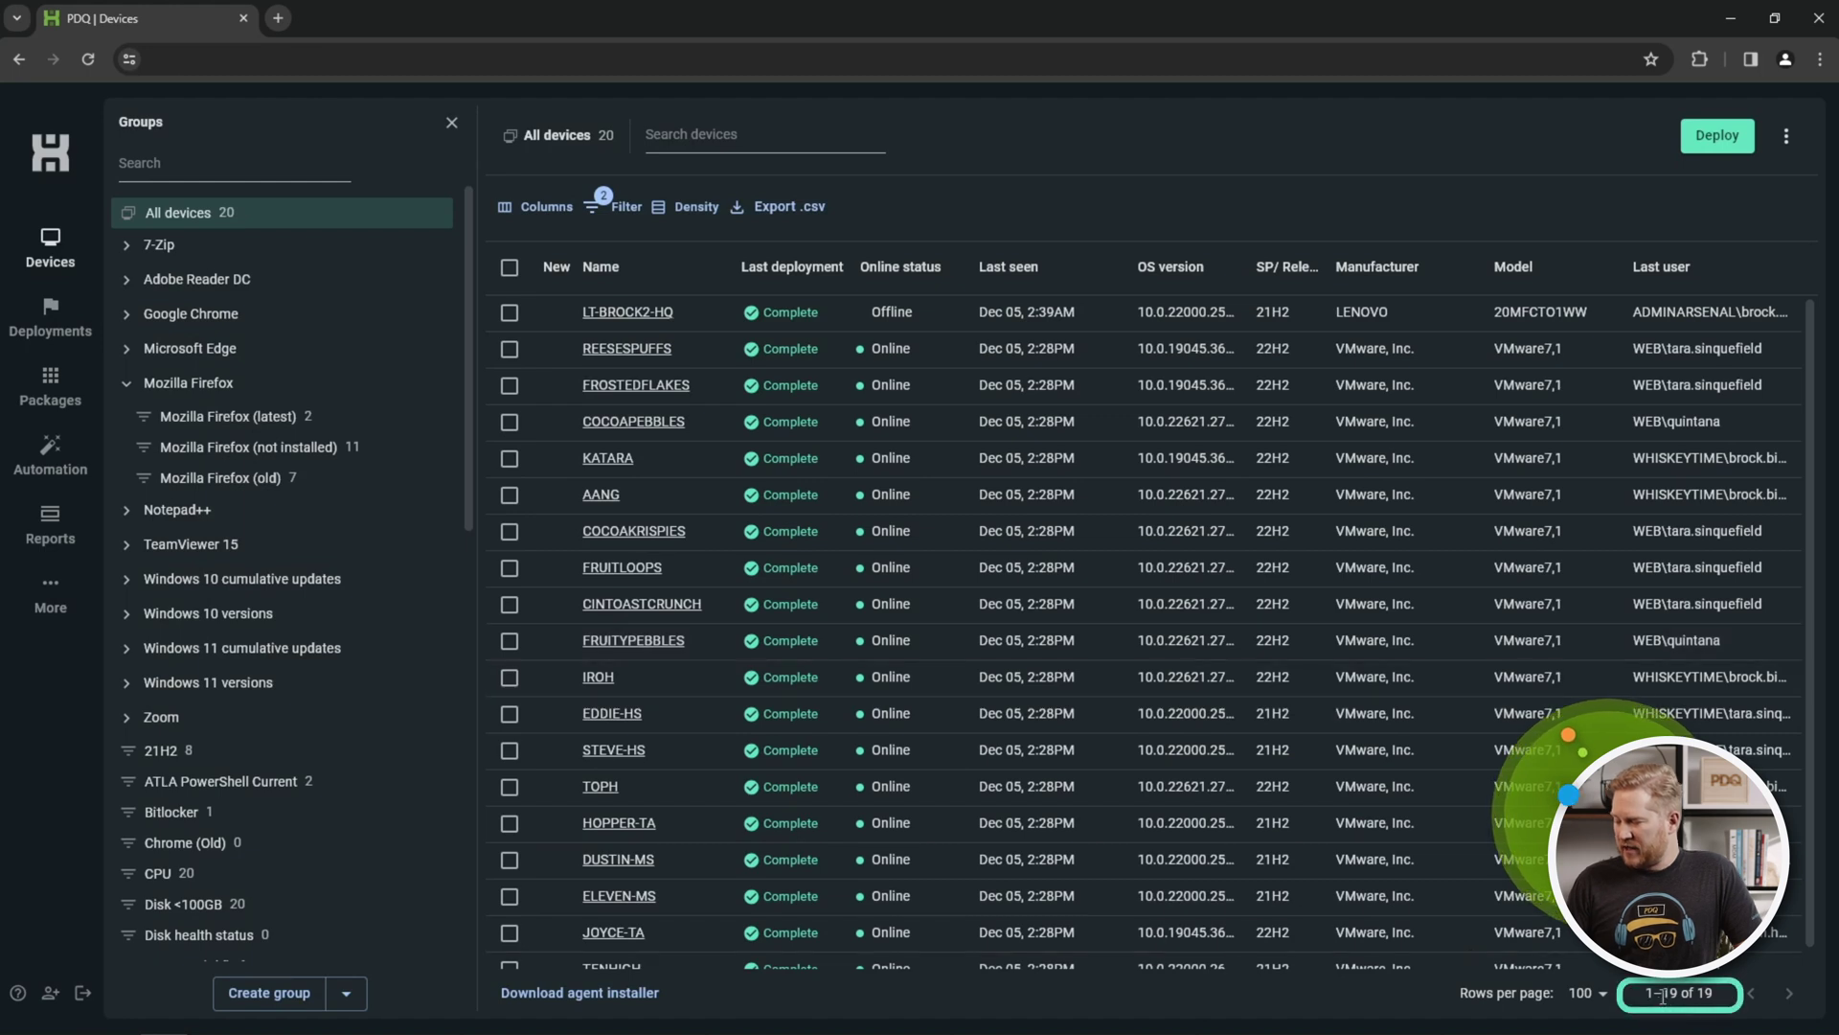
# Check the filtered device count, and reset the filters by visiting Deployments and returning to Devices
pyautogui.moveTo(1657, 995); pyautogui.dragTo(1703, 996)
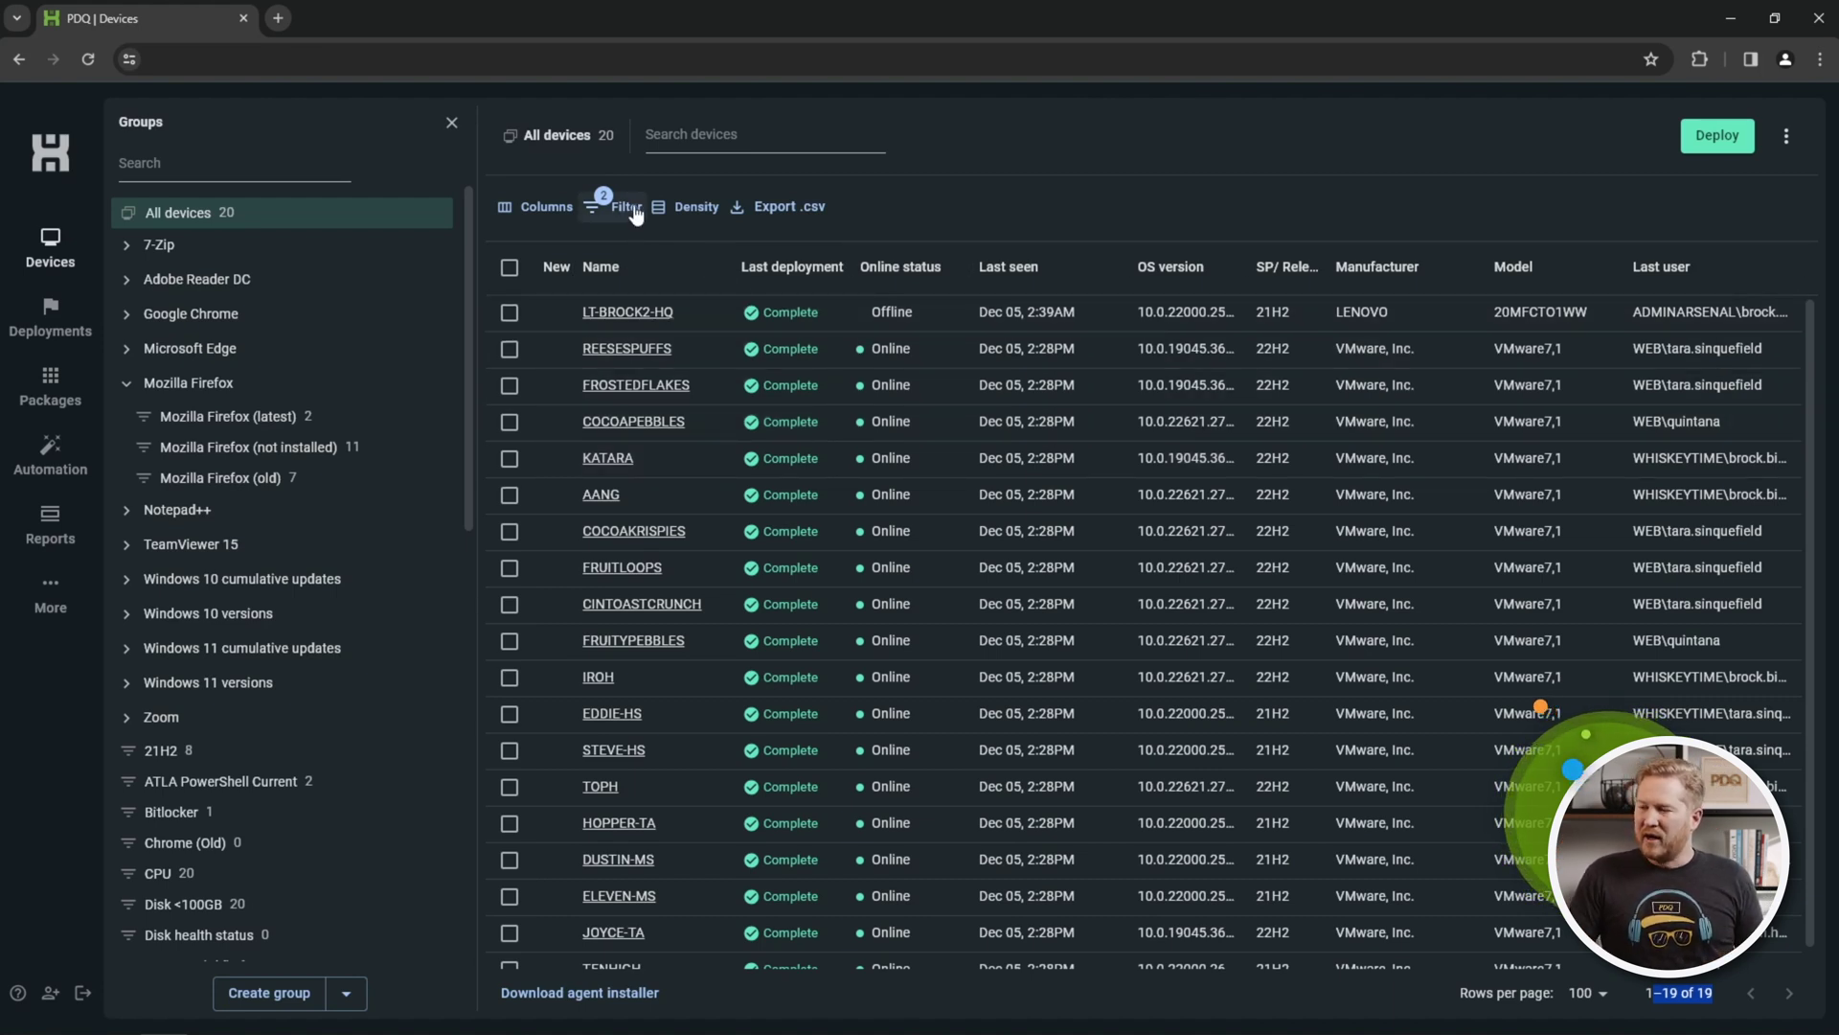
pyautogui.click(55, 319)
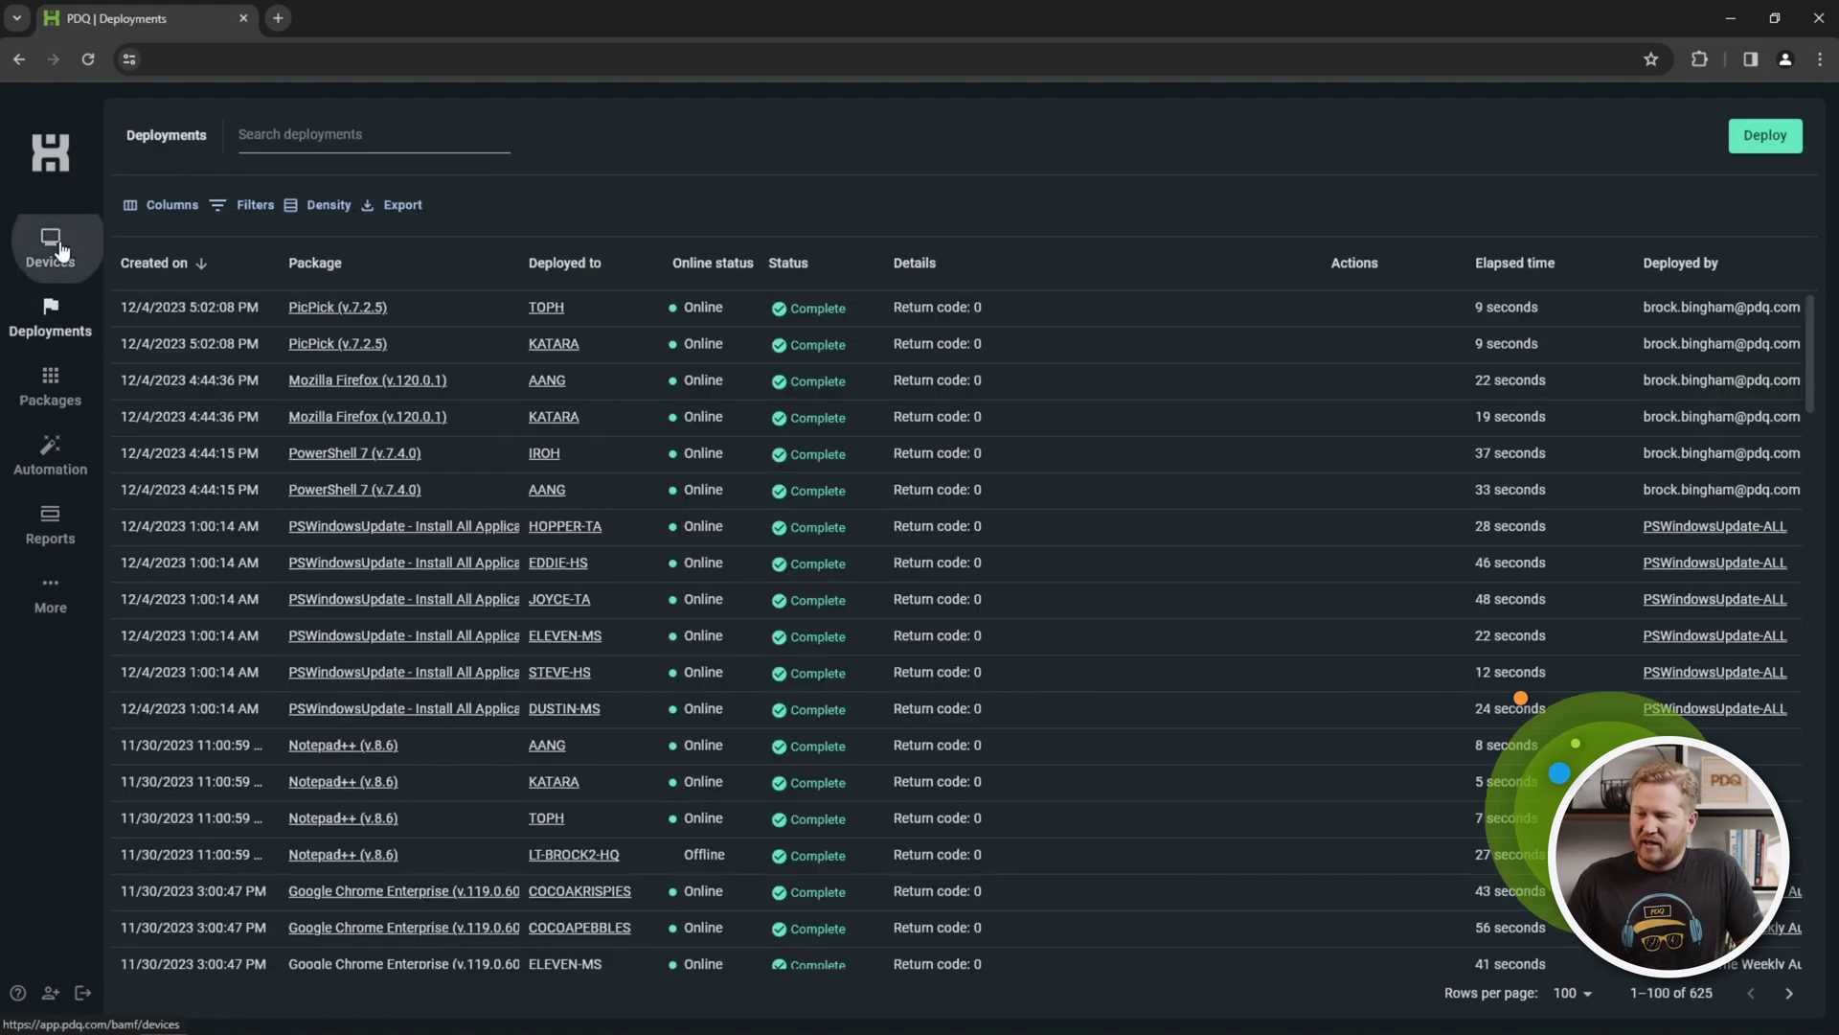
pyautogui.click(50, 244)
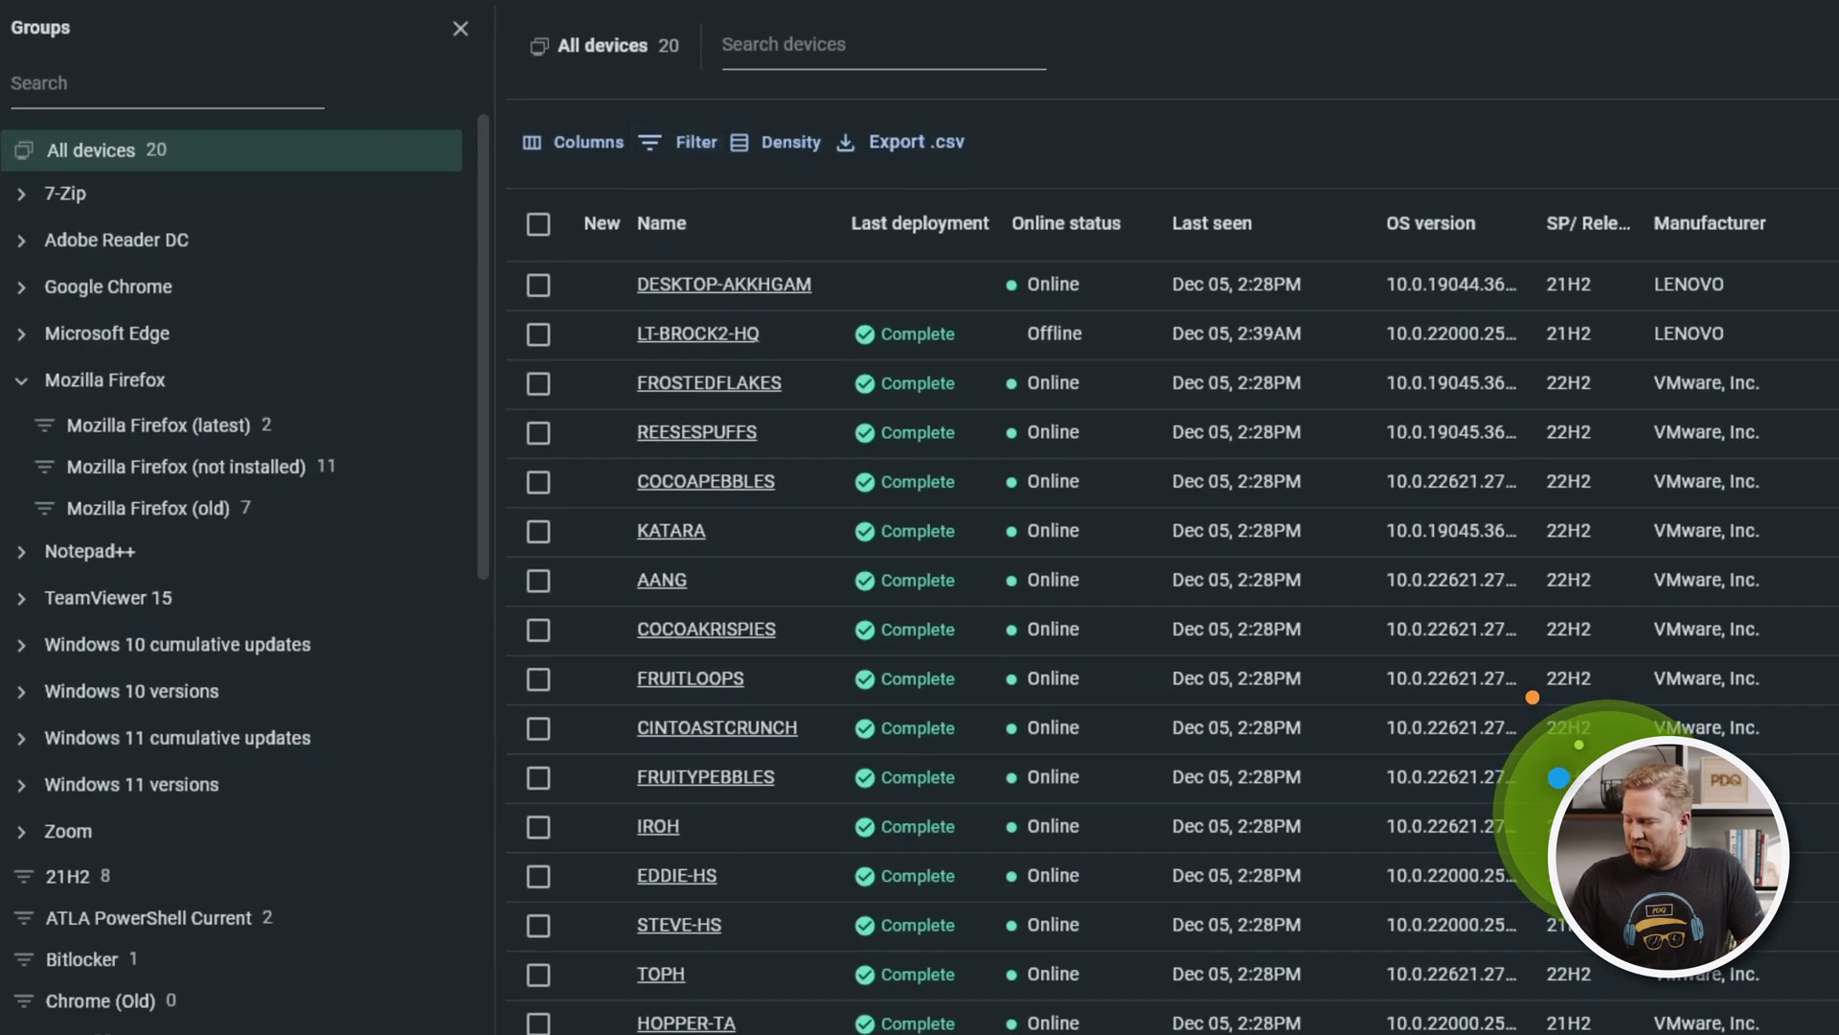
# Switch the device list to a more compact row density and restore the original density
pyautogui.click(795, 144)
pyautogui.click(802, 193)
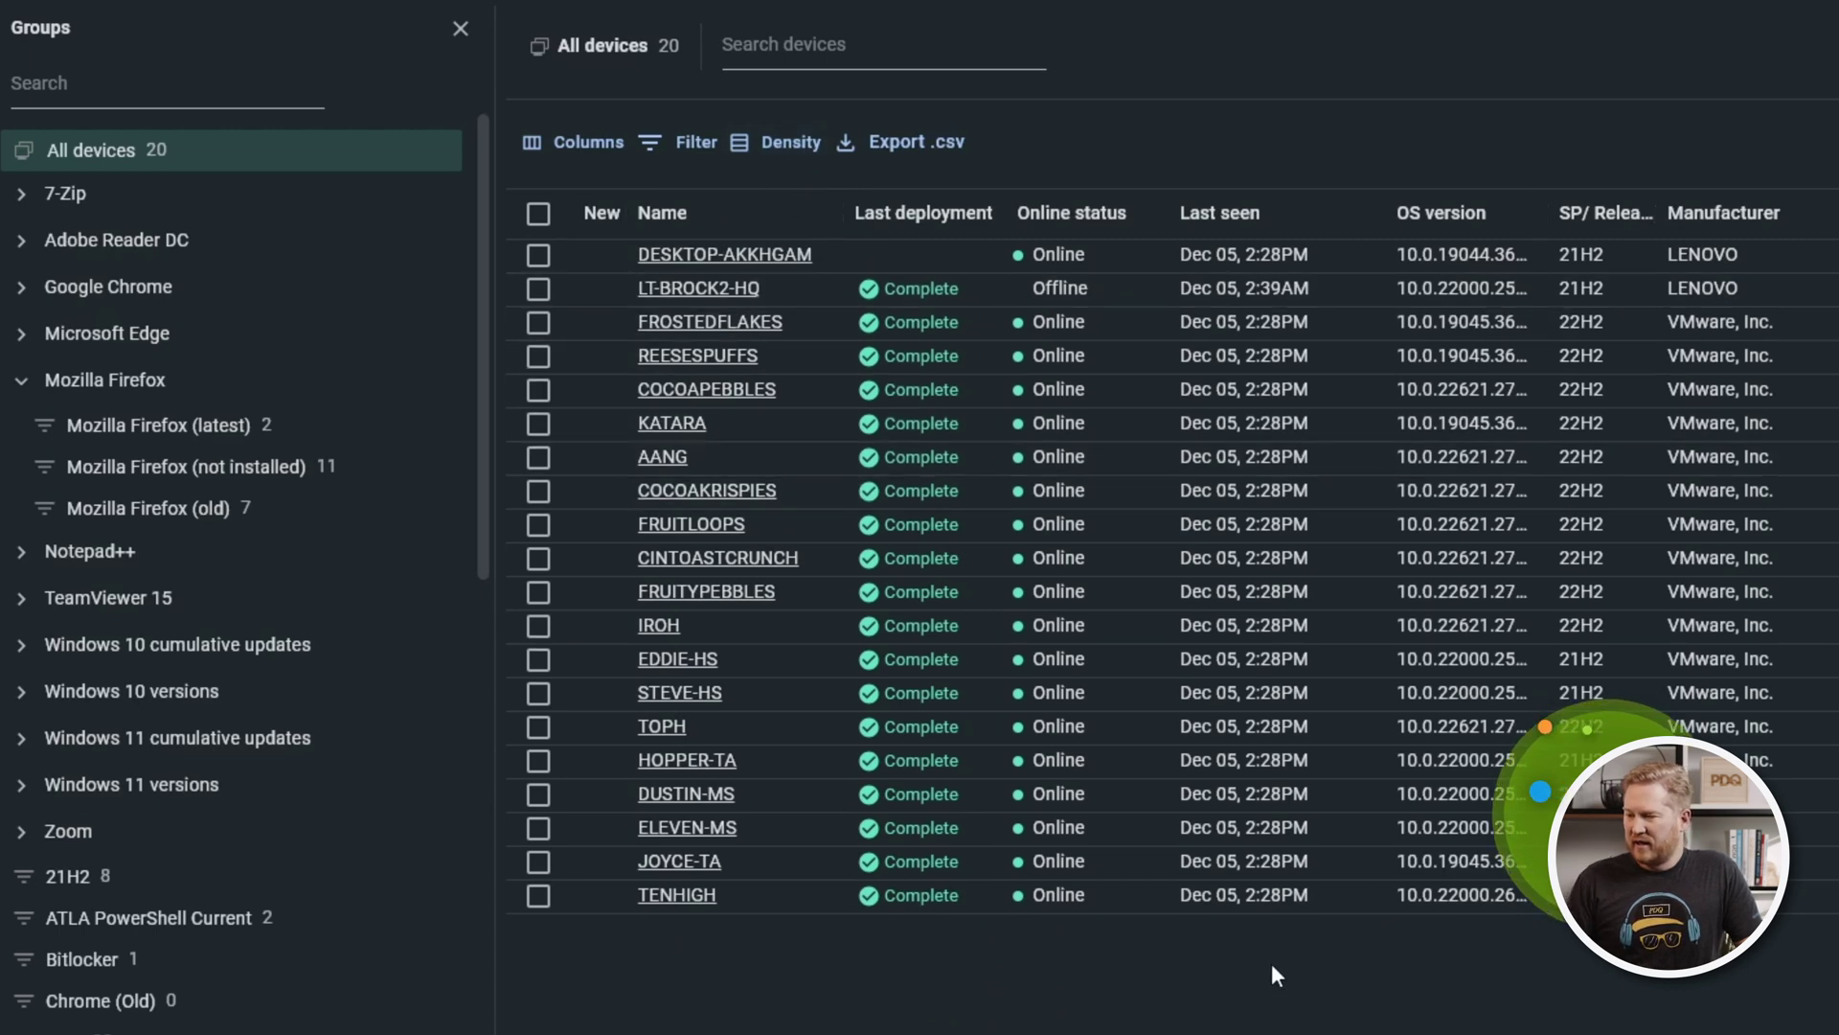
pyautogui.click(787, 141)
pyautogui.click(845, 257)
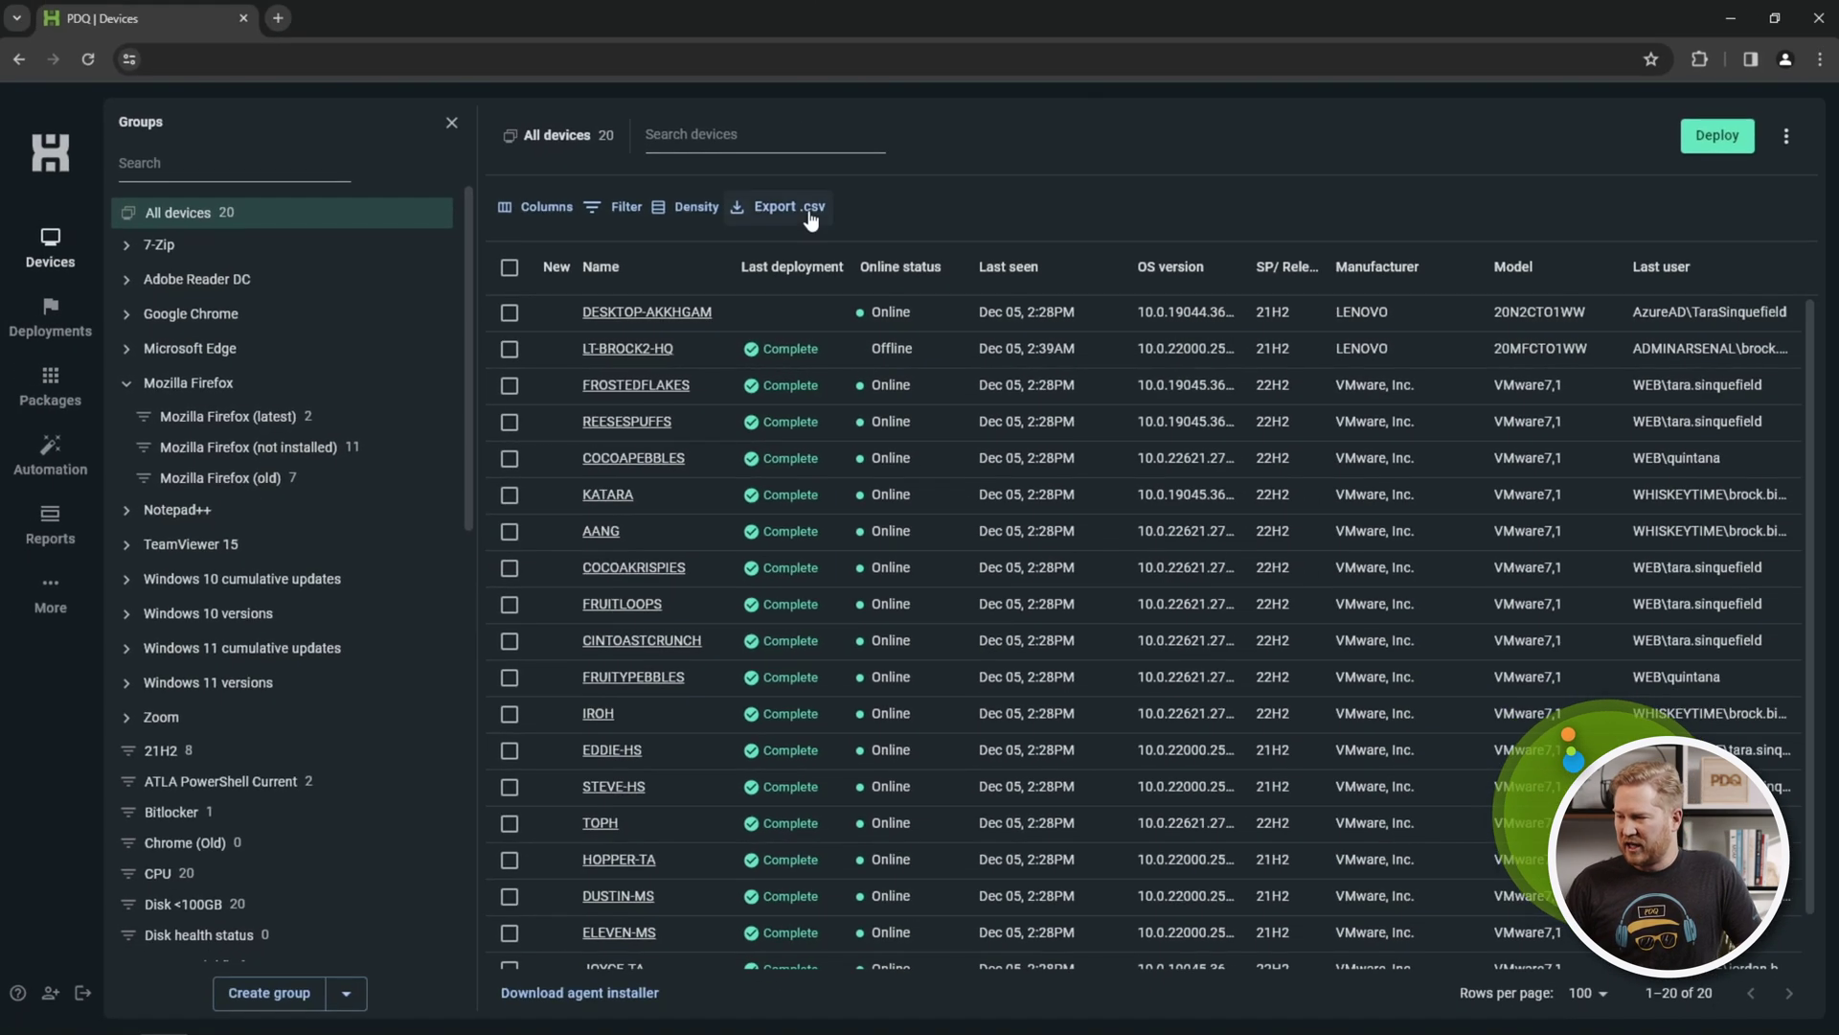
# Export the device list as CSV and read the downloaded export.csv, closing the file and its folder
pyautogui.click(931, 157)
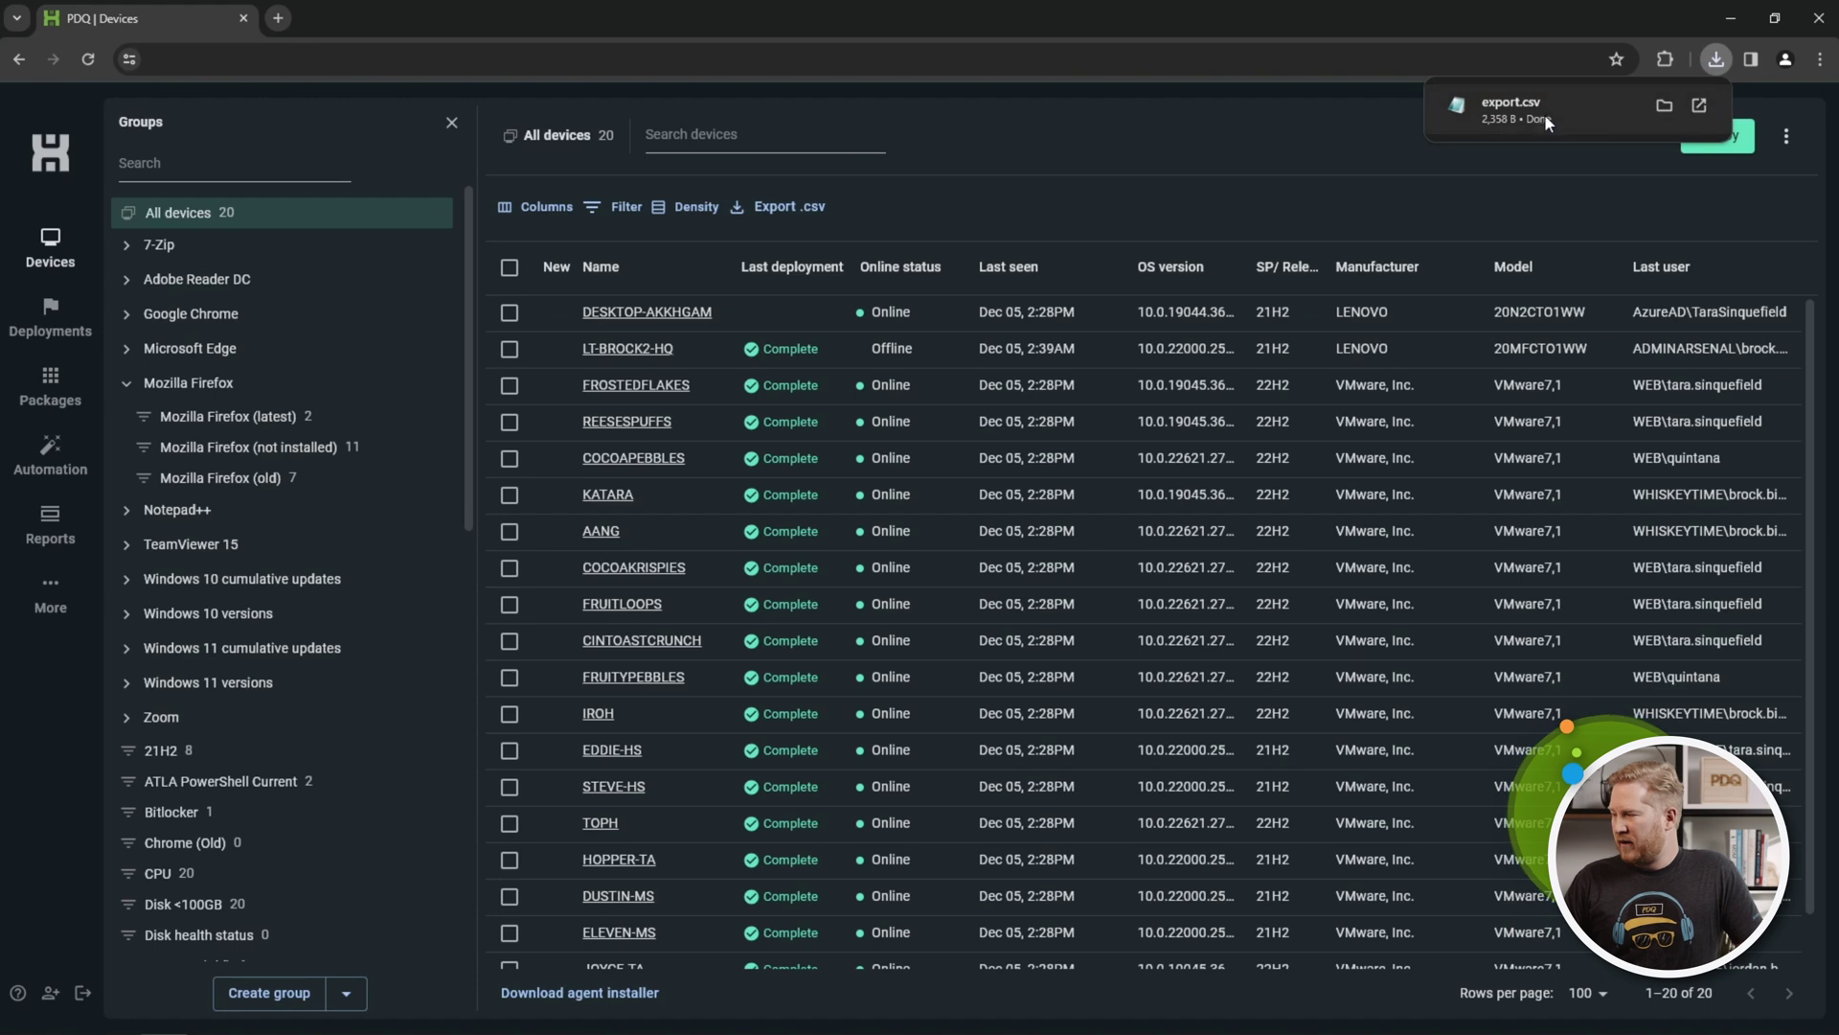
pyautogui.click(1664, 105)
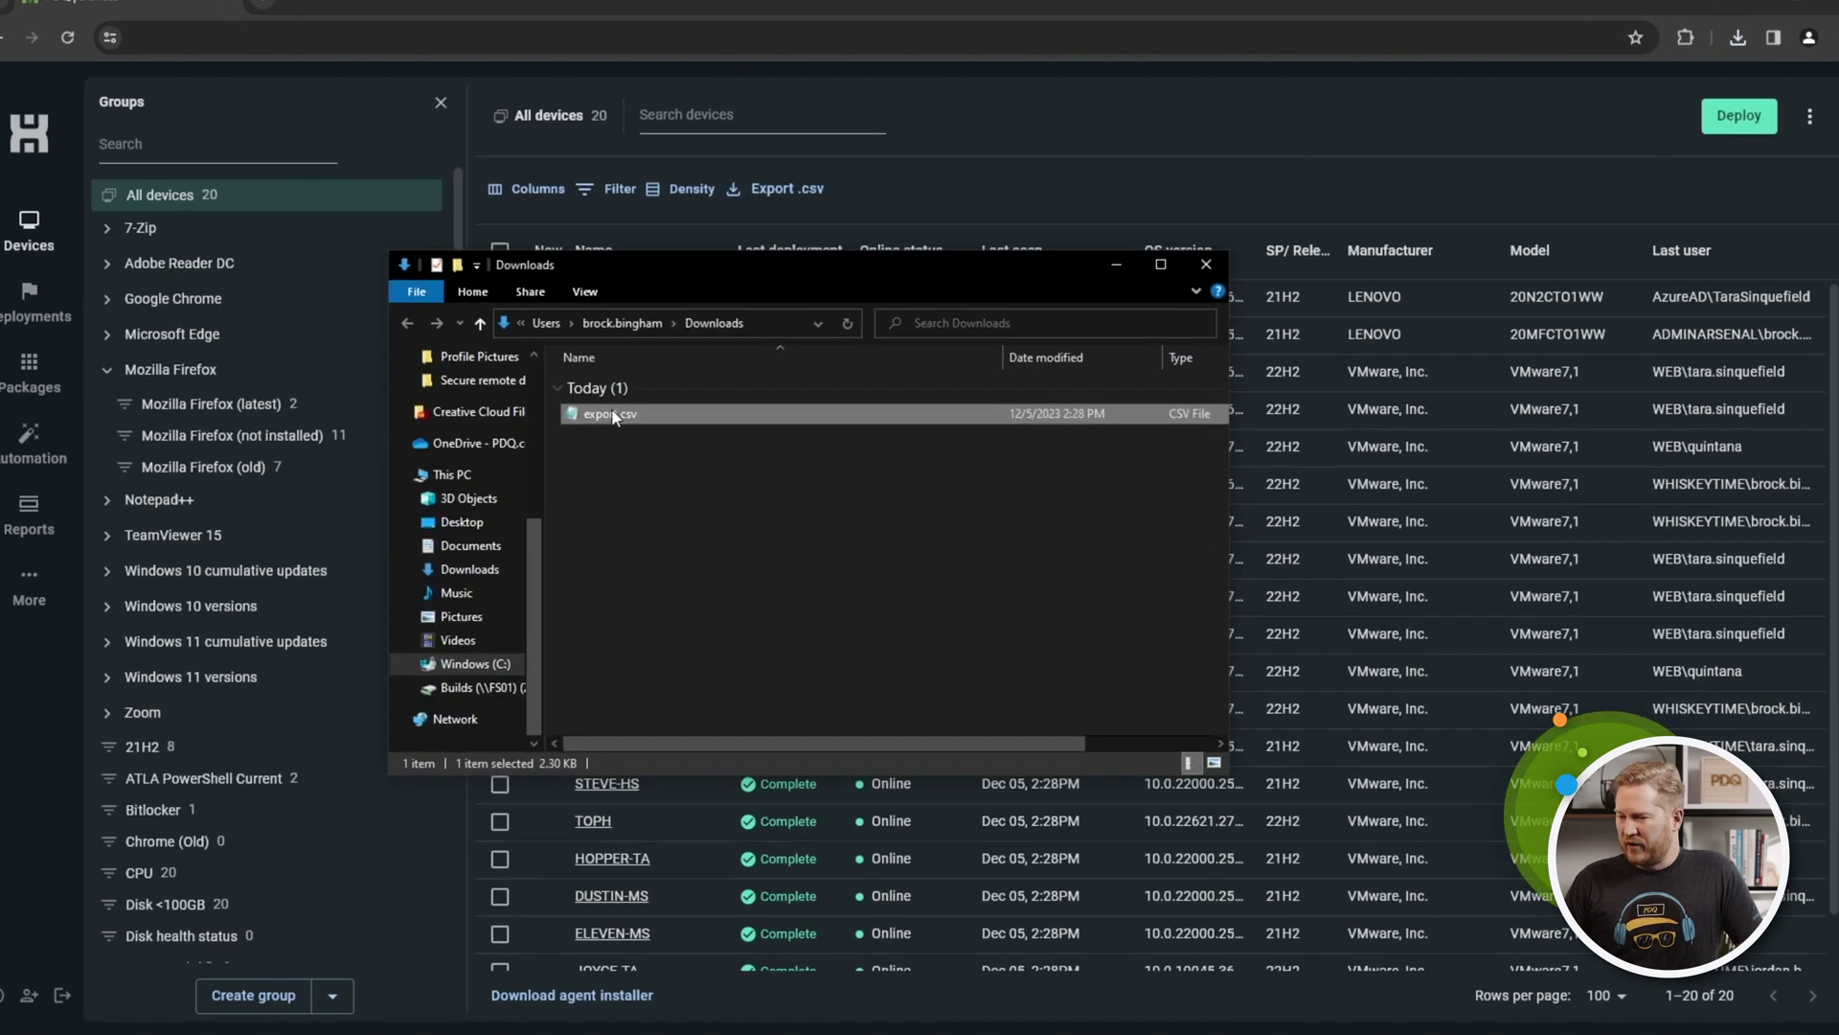
pyautogui.doubleClick(603, 379)
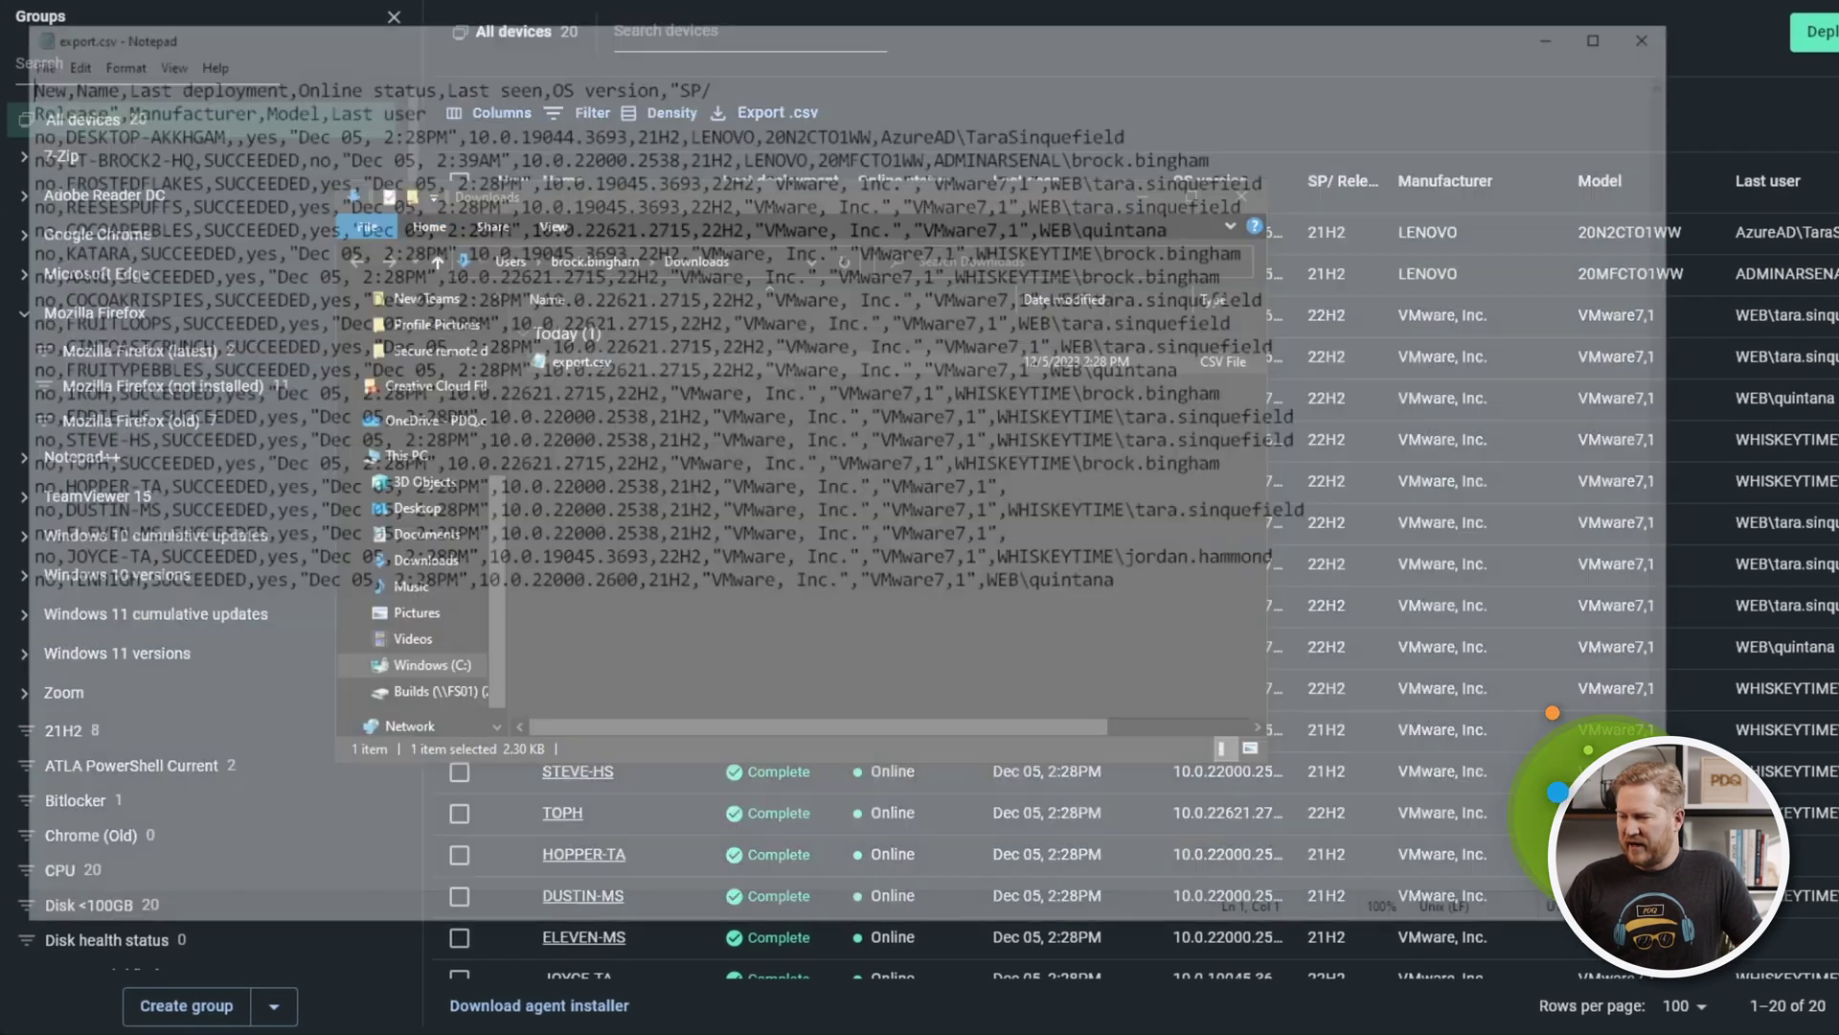
pyautogui.moveTo(562, 44); pyautogui.dragTo(682, 80)
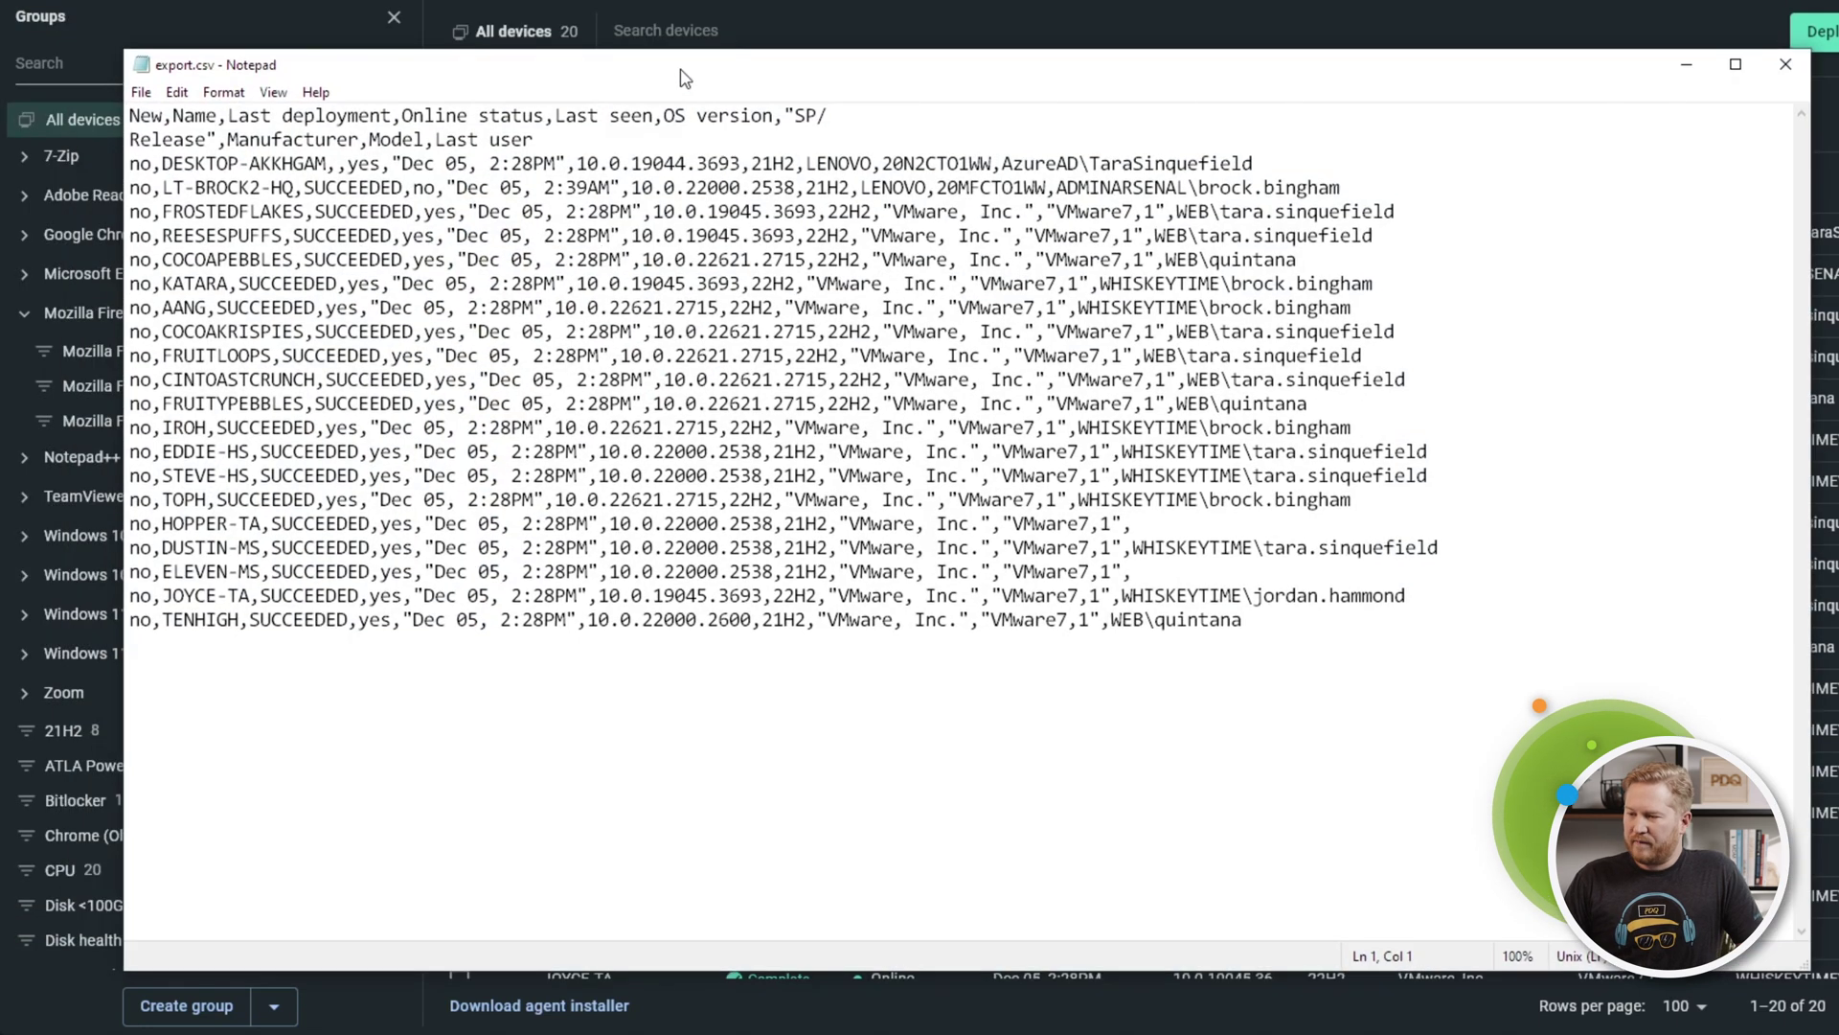
pyautogui.click(1786, 64)
pyautogui.click(1142, 197)
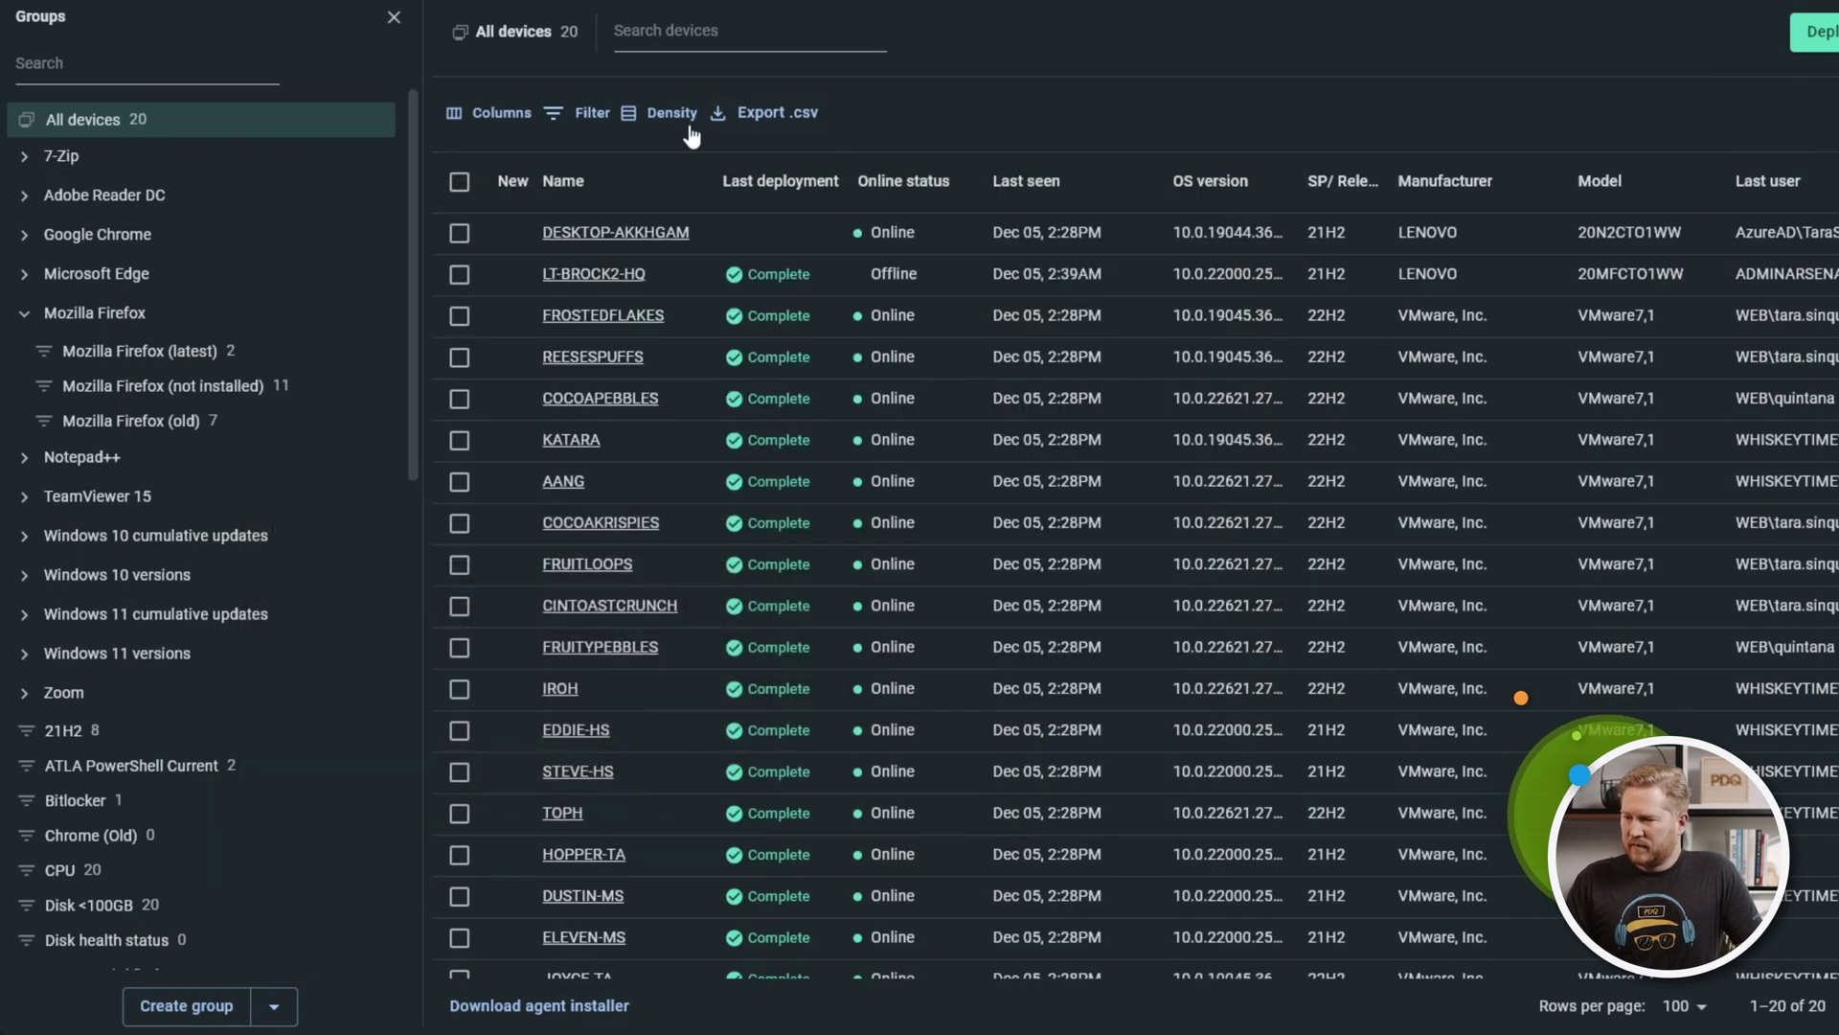
# Show the Requires reboot column in the device list
pyautogui.click(499, 117)
pyautogui.scroll(-5, 562, 355)
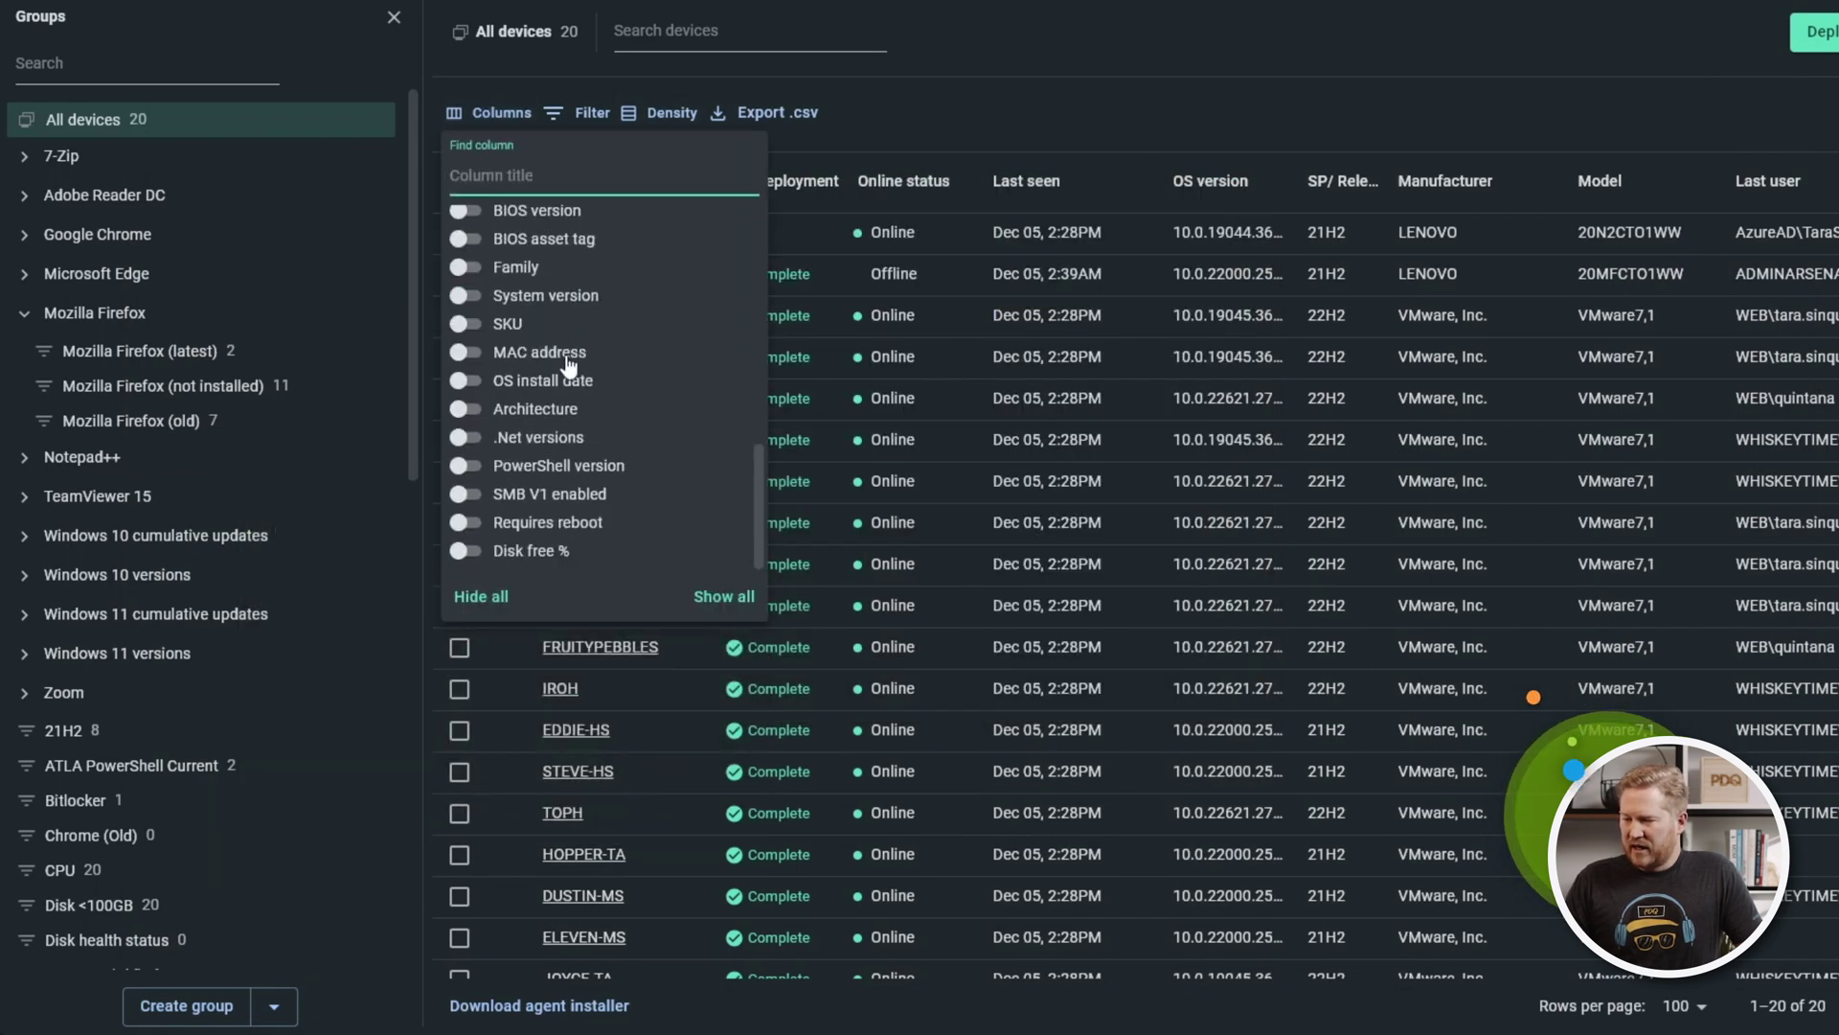
pyautogui.click(515, 523)
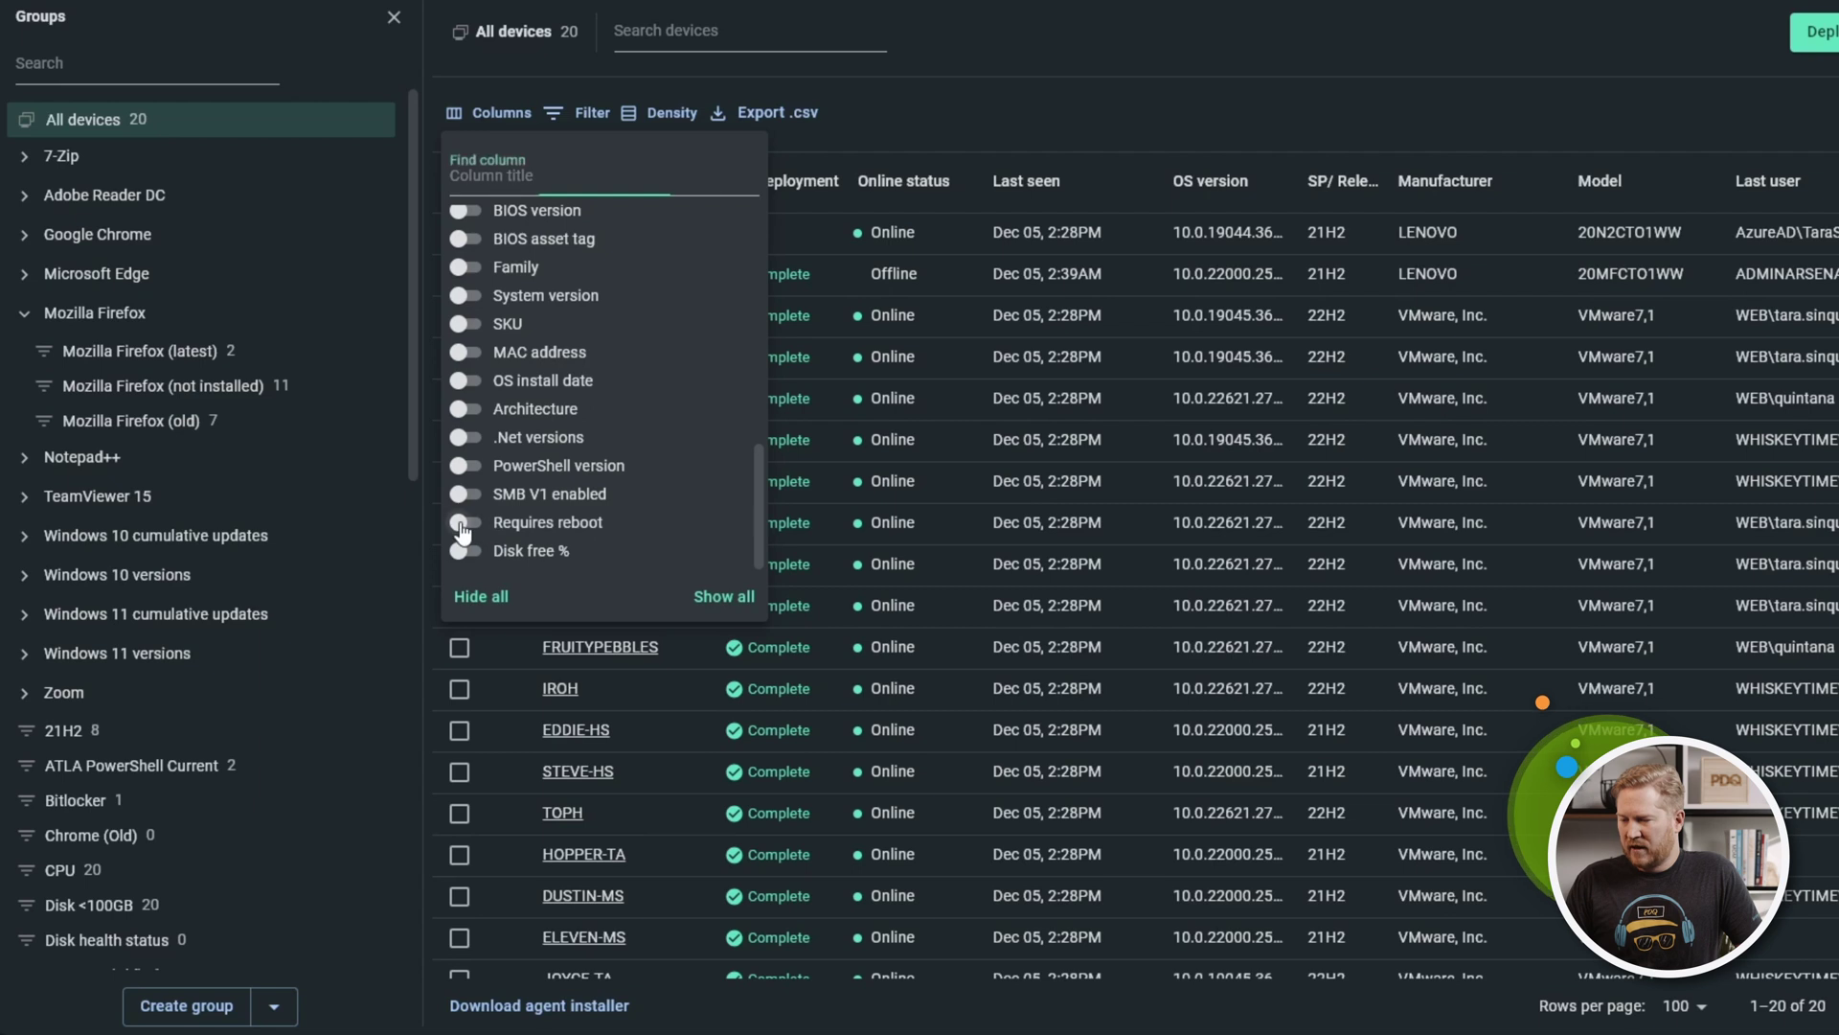
pyautogui.click(1100, 99)
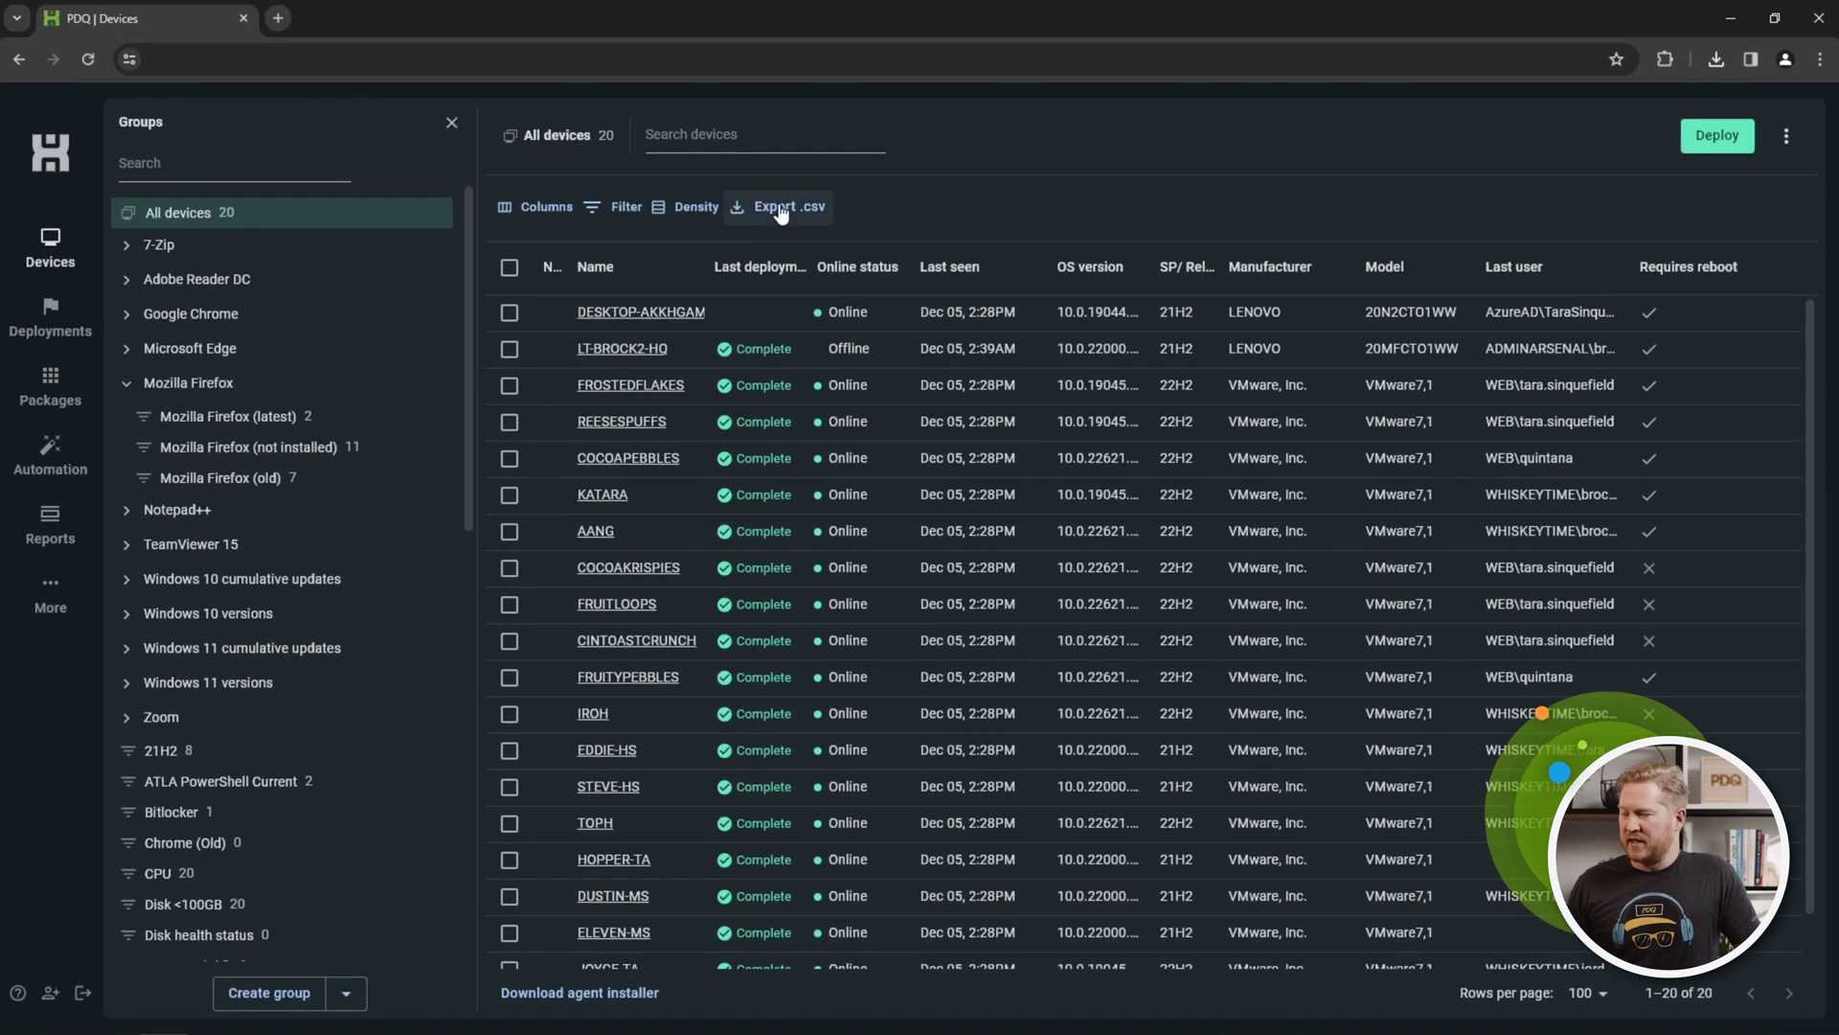
# Export the device list with the added column as CSV and open export (1).csv from the Downloads folder
pyautogui.click(781, 210)
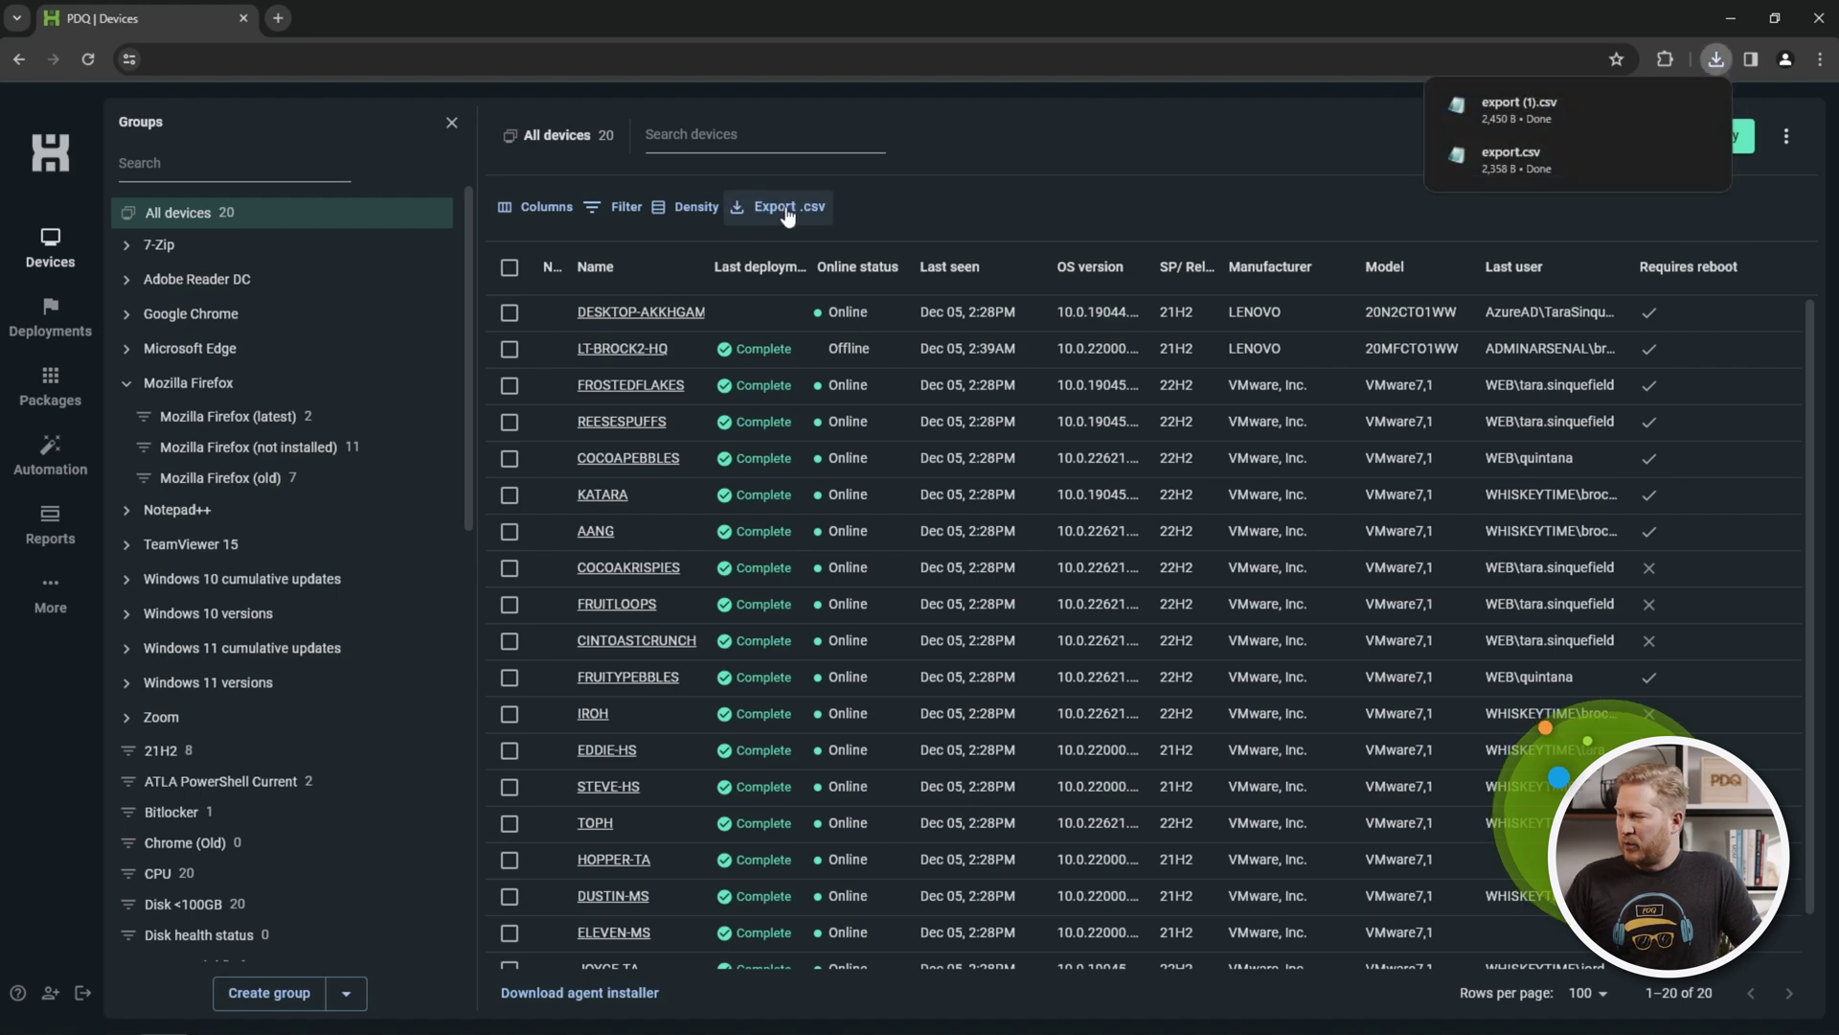
pyautogui.click(1664, 104)
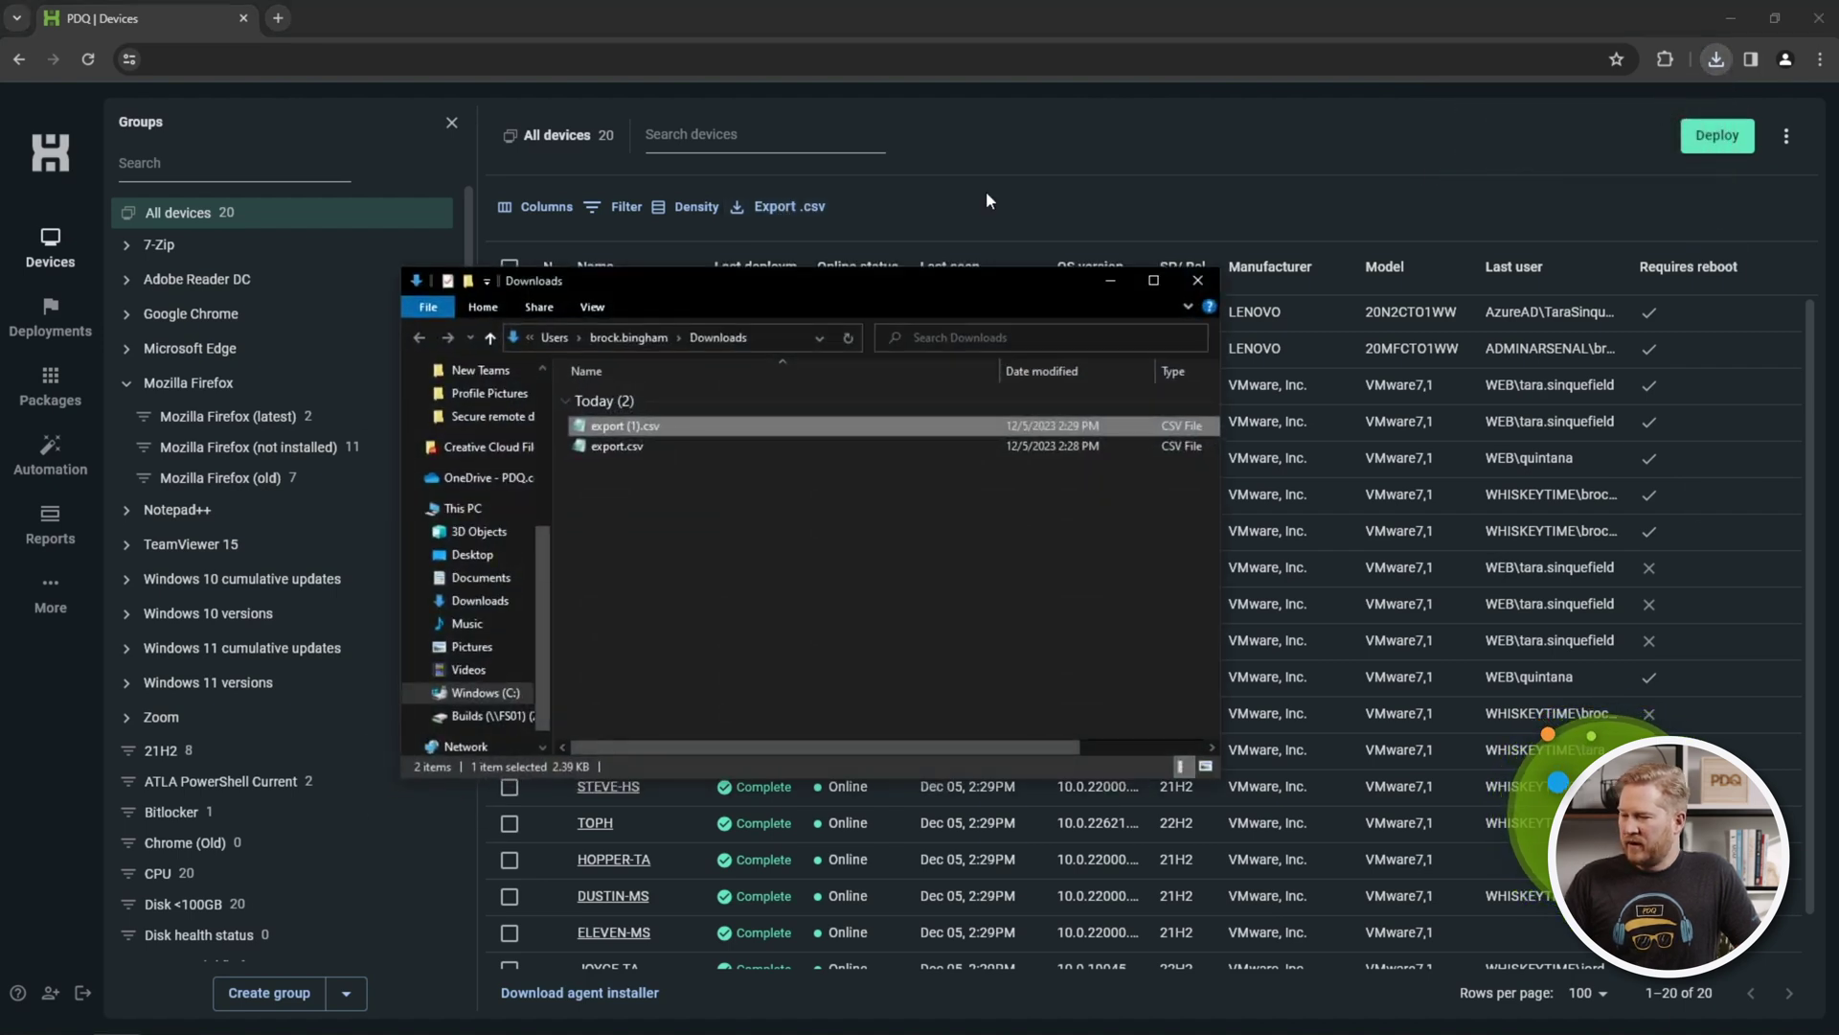
pyautogui.doubleClick(676, 424)
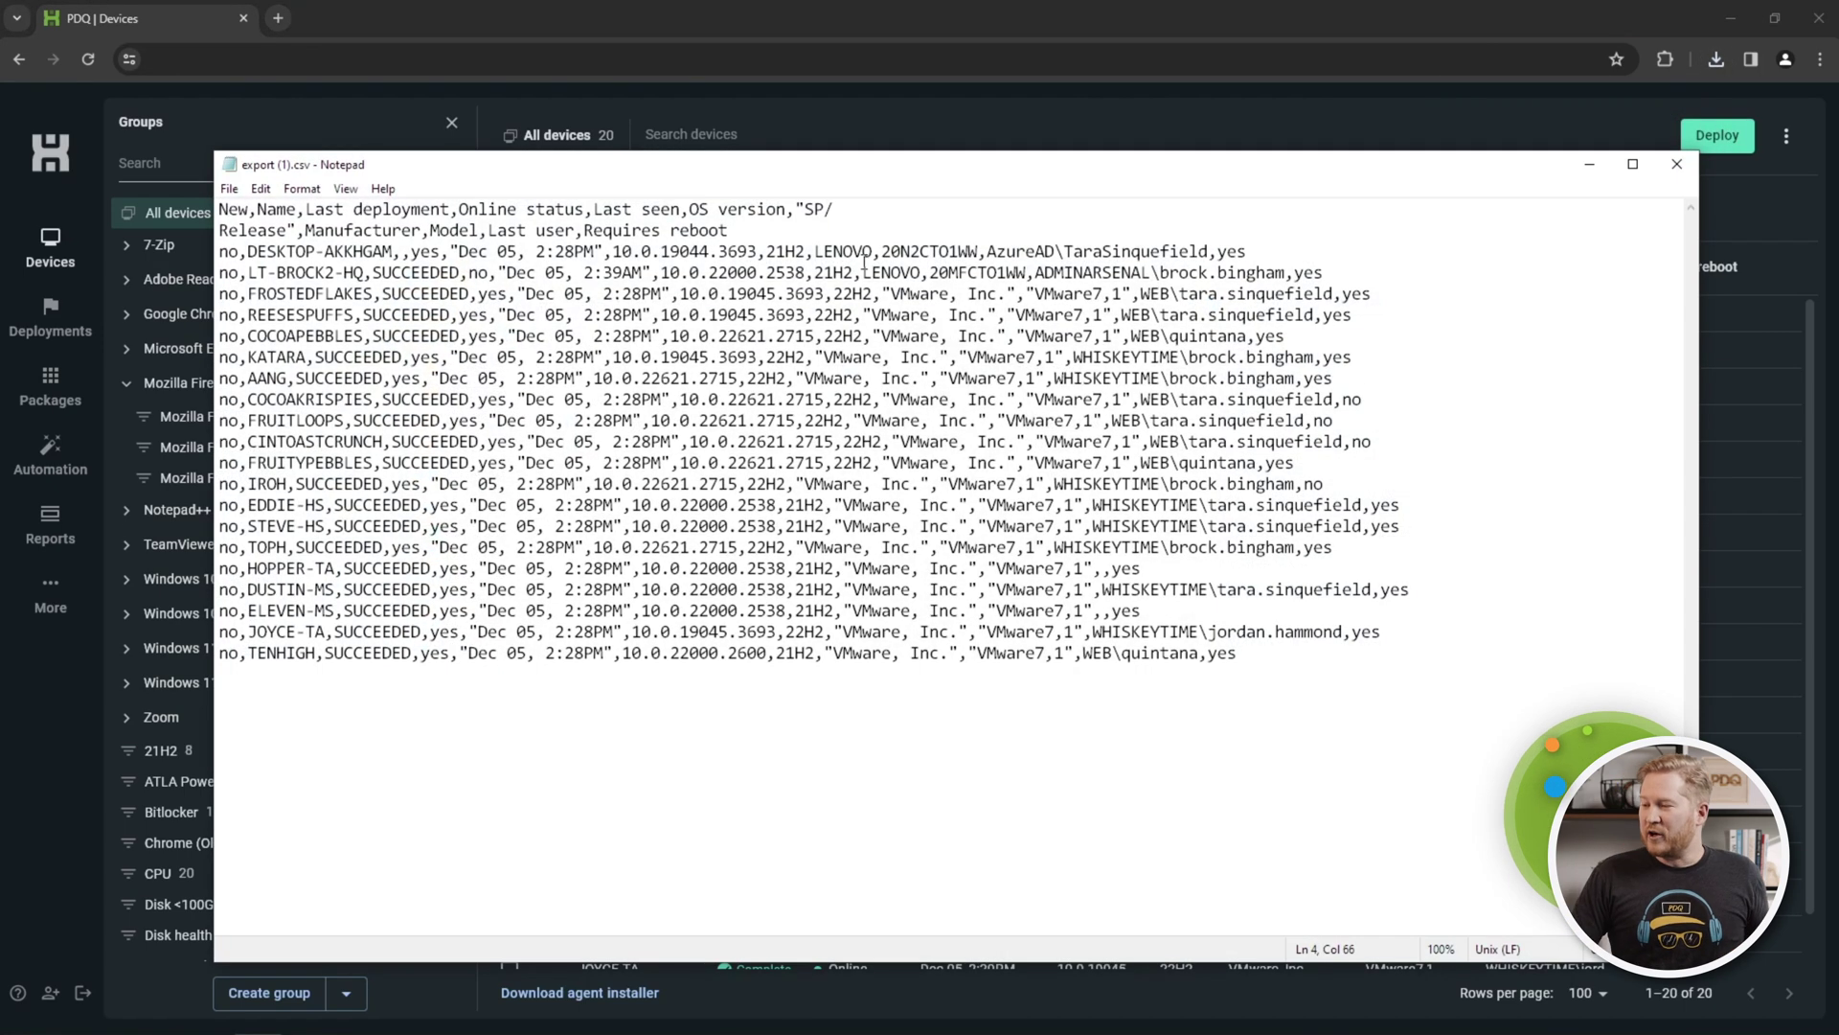
# Examine the Requires reboot heading and the devices' values for it in the exported file
pyautogui.moveTo(730, 230); pyautogui.dragTo(584, 229)
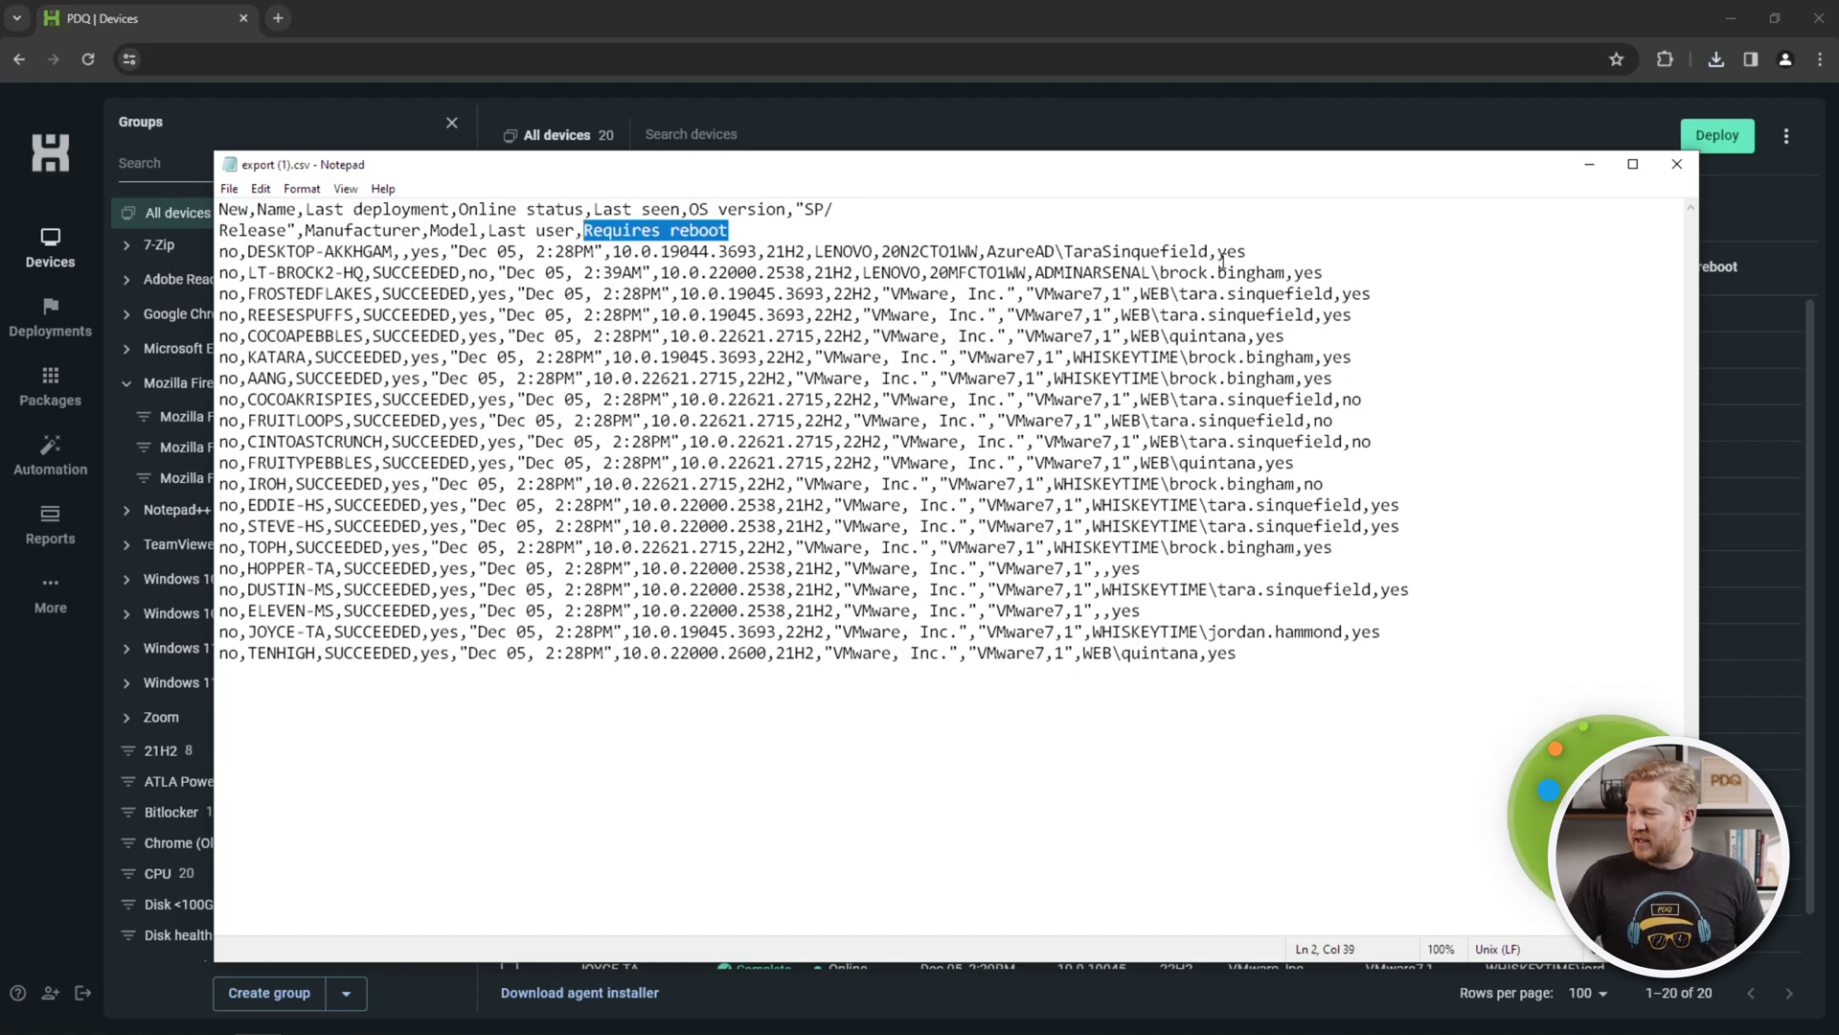
pyautogui.moveTo(1248, 251); pyautogui.dragTo(1333, 293)
pyautogui.moveTo(1361, 401); pyautogui.dragTo(1336, 422)
pyautogui.click(1337, 426)
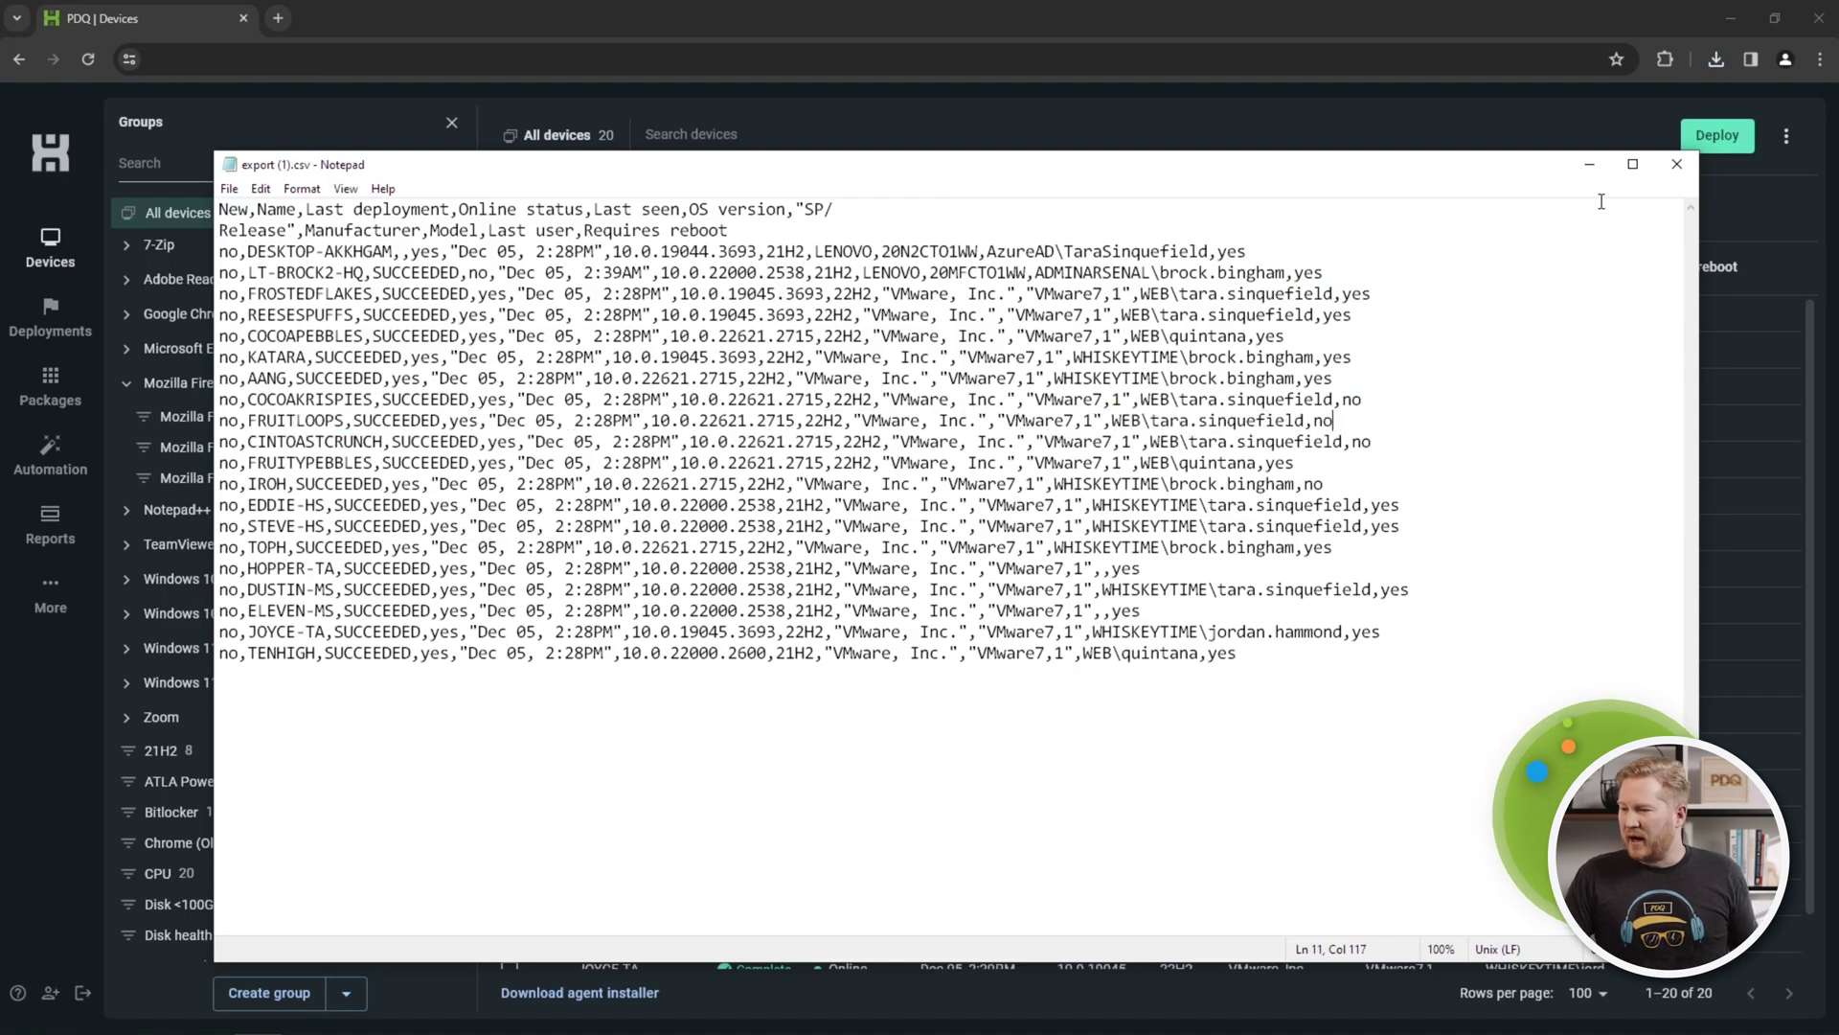